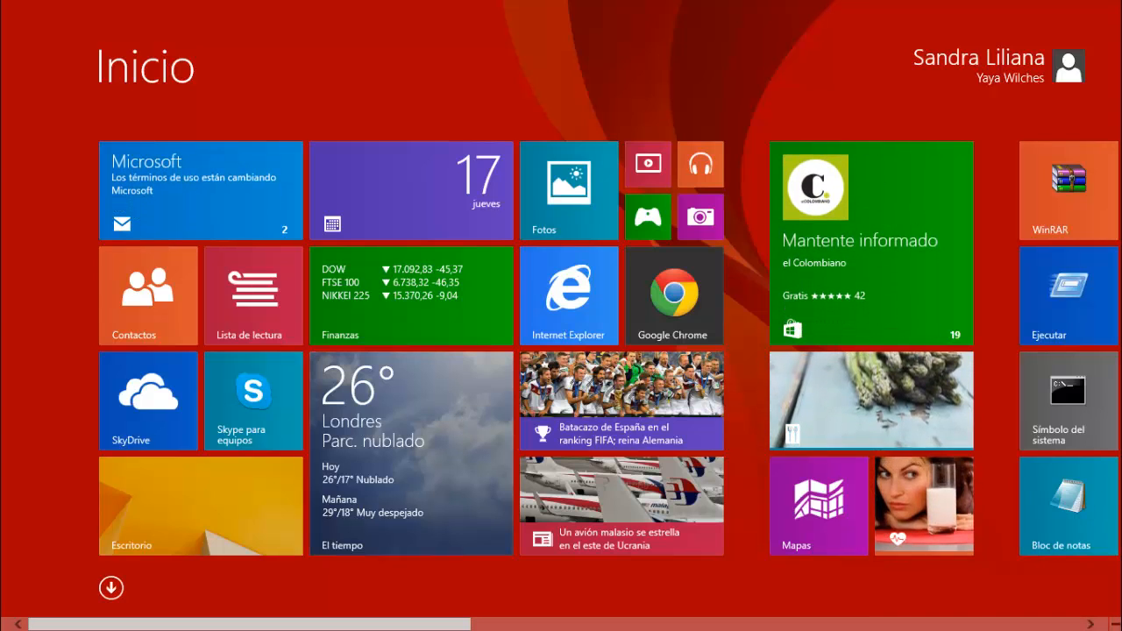
- Launch Excel 2013 from the Start screen, create a blank workbook, and close it
scroll(1027, 468, down, 5)
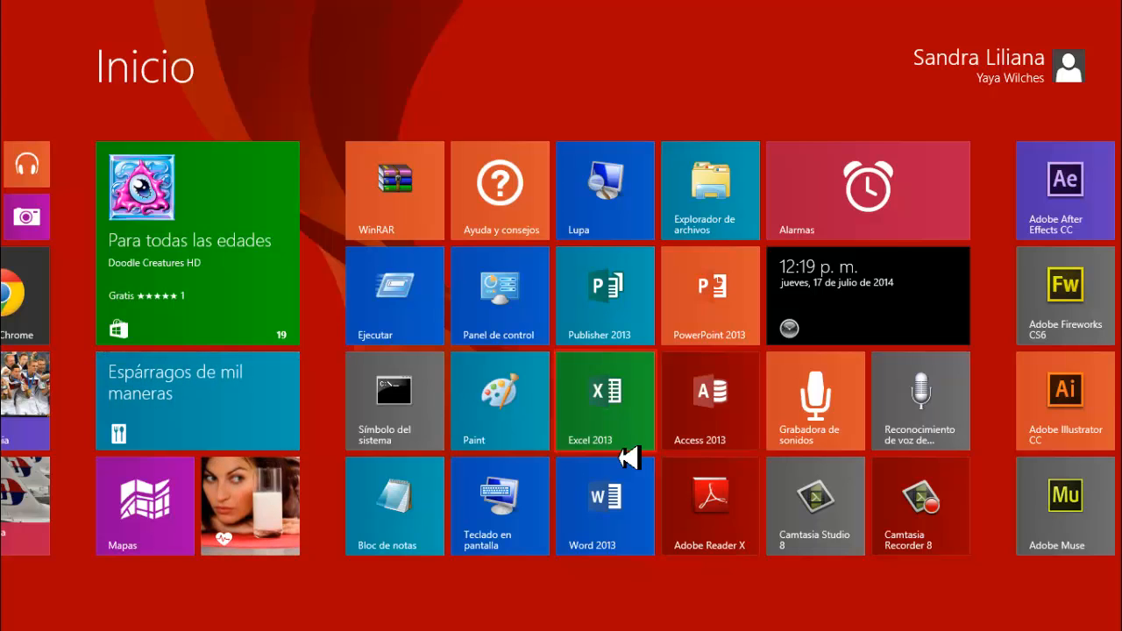
click(592, 399)
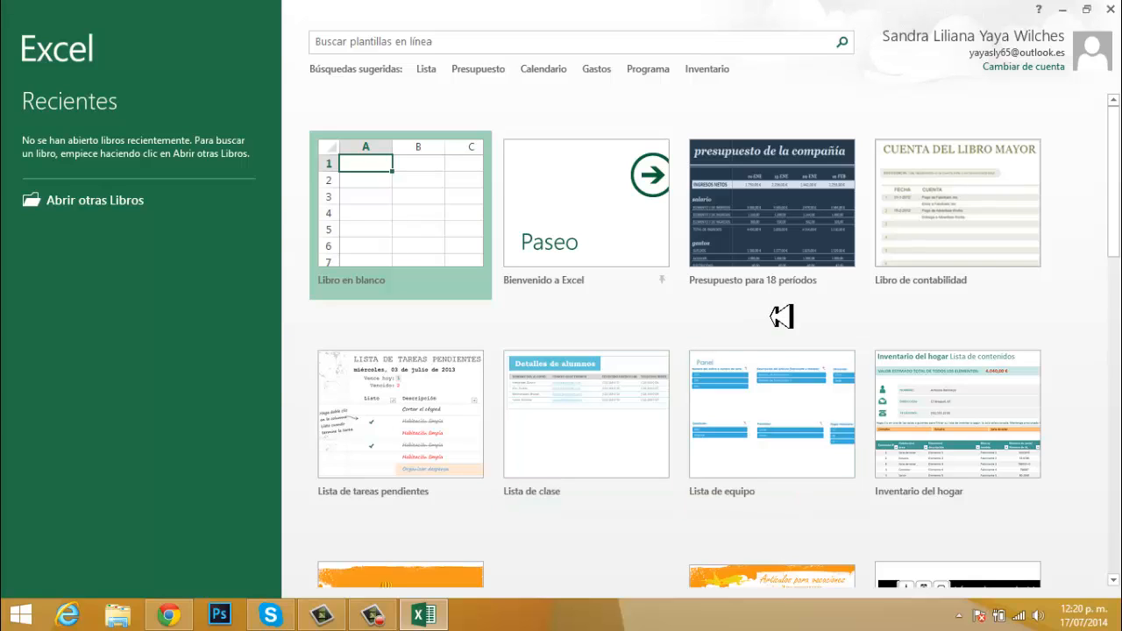
click(469, 242)
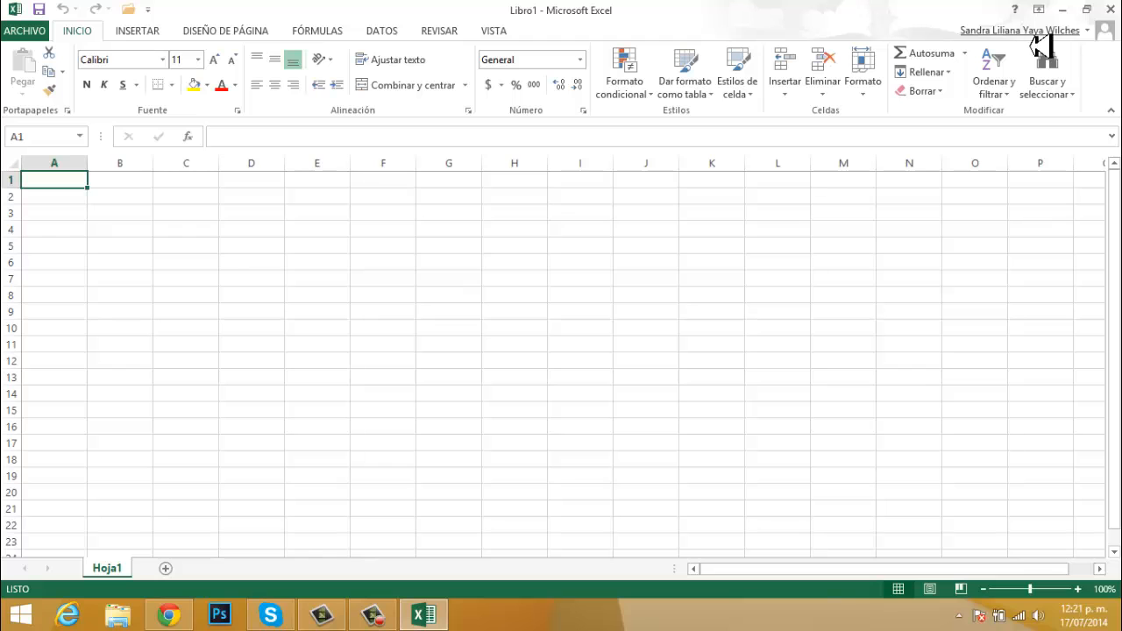
click(1113, 10)
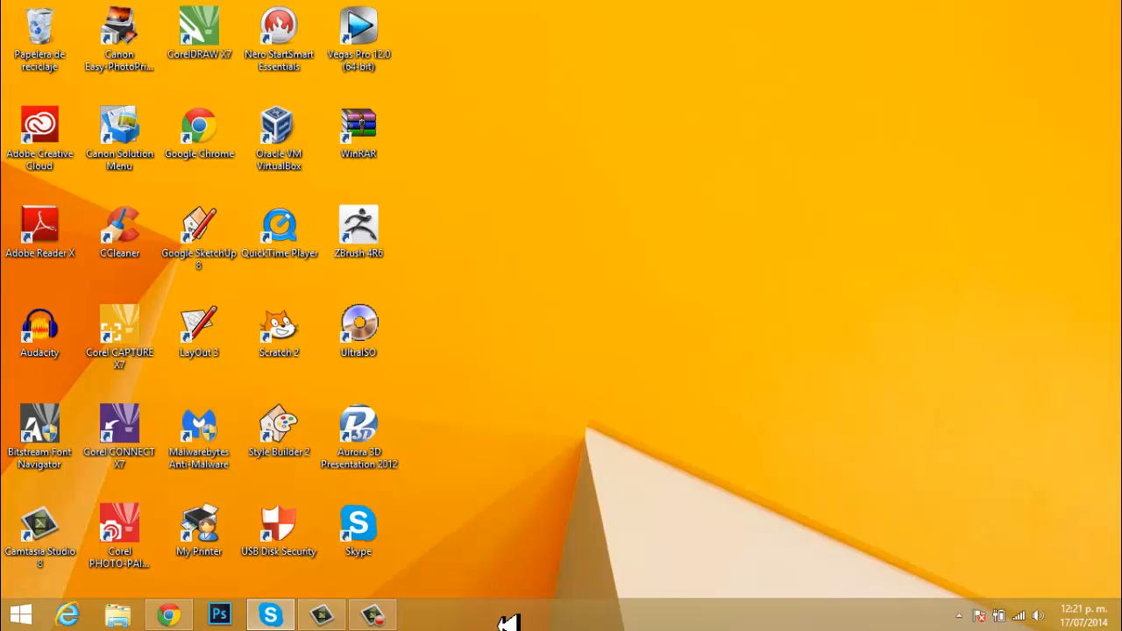
- Pin Excel 2013 from the Start screen to the taskbar
click(21, 614)
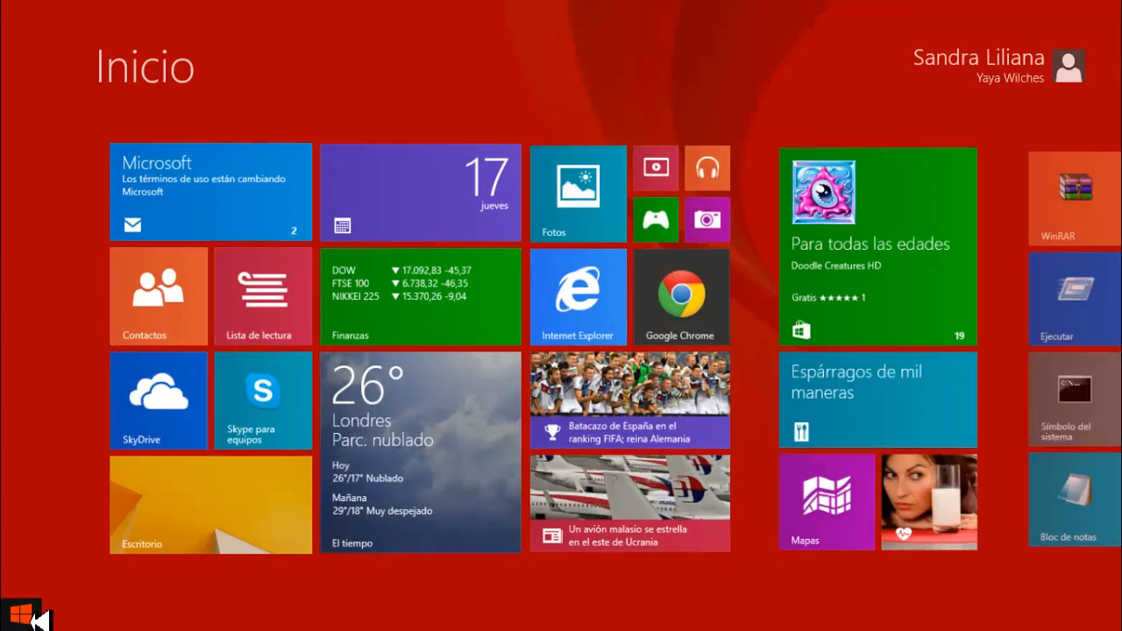
scroll(38, 596, down, 5)
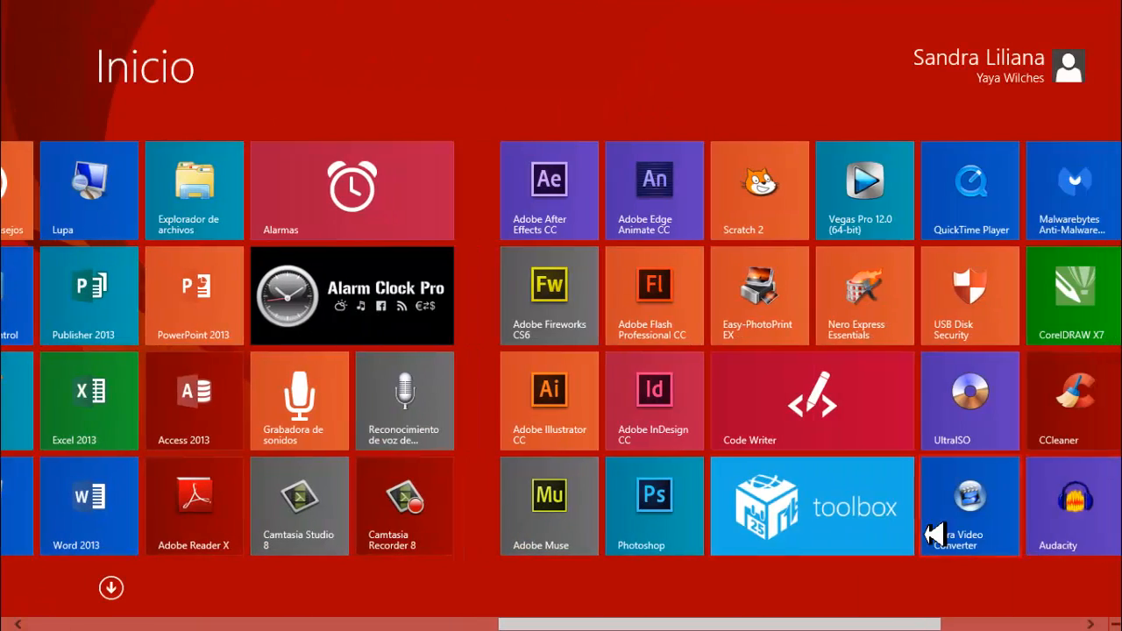
scroll(932, 534, down, 3)
scroll(304, 377, up, 8)
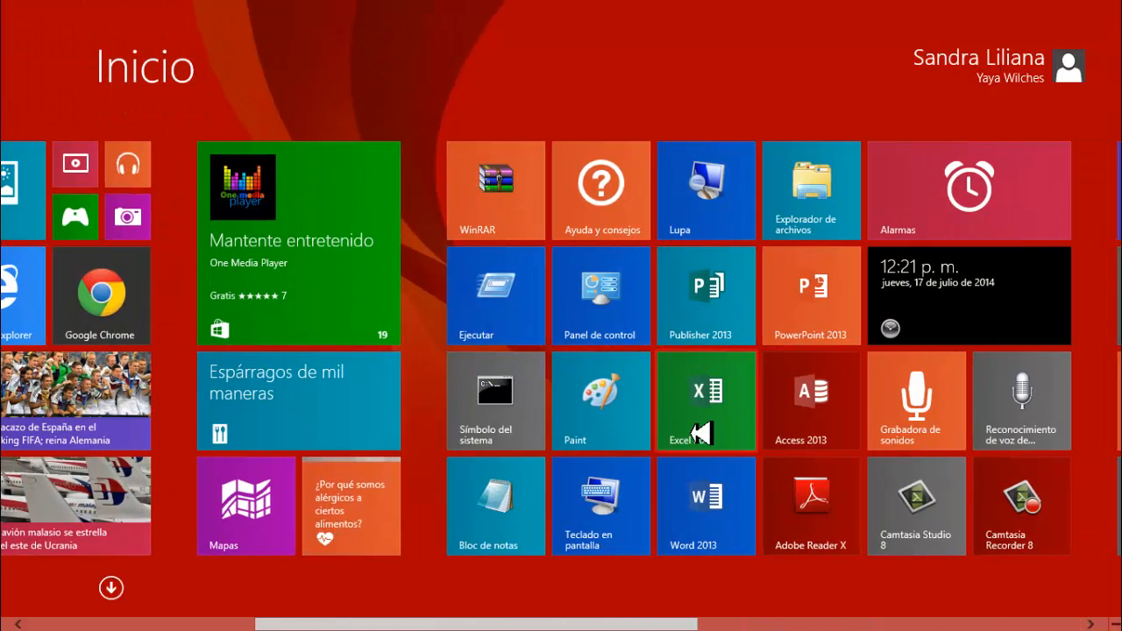
right_click(701, 433)
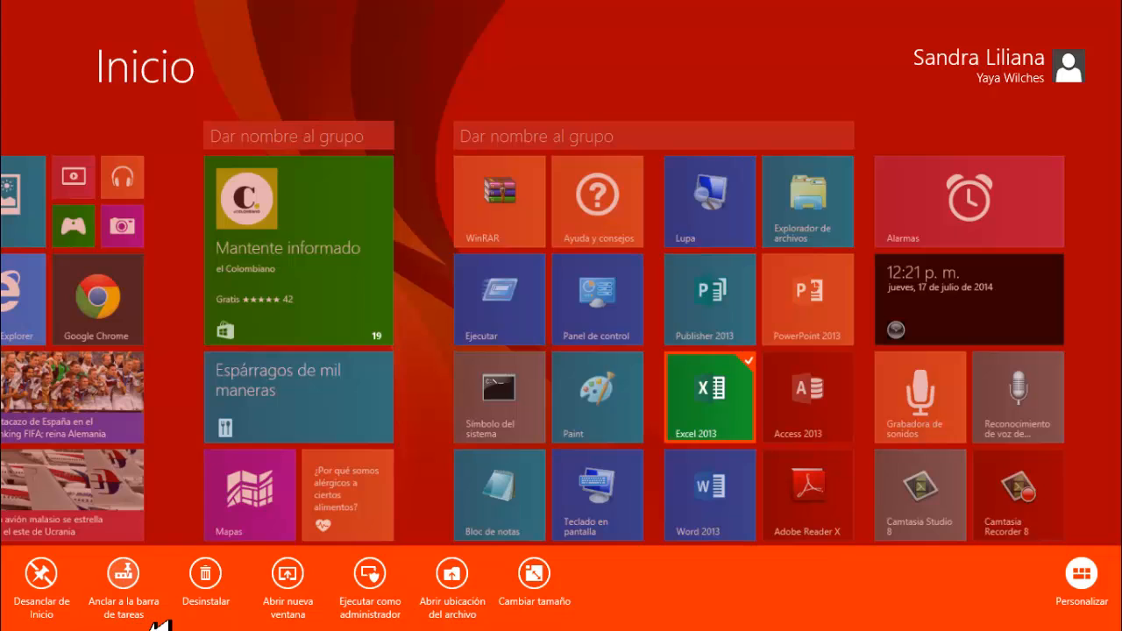
click(129, 586)
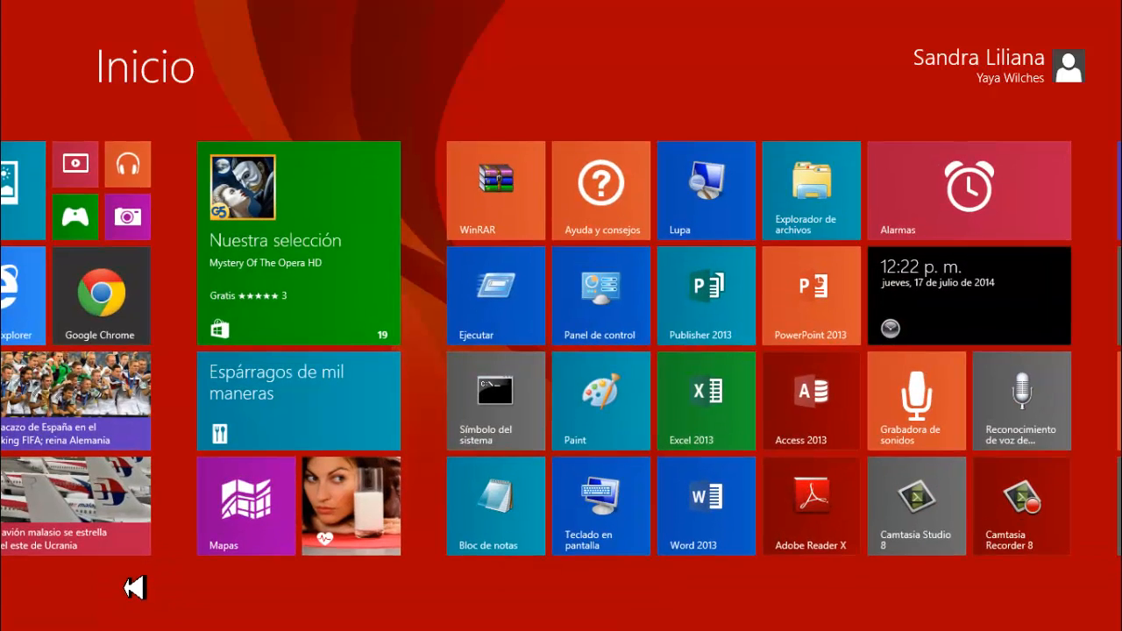
- Go to the desktop, open a blank workbook through the pinned Excel 2013 shortcut, and close it
scroll(133, 587, up, 5)
click(269, 524)
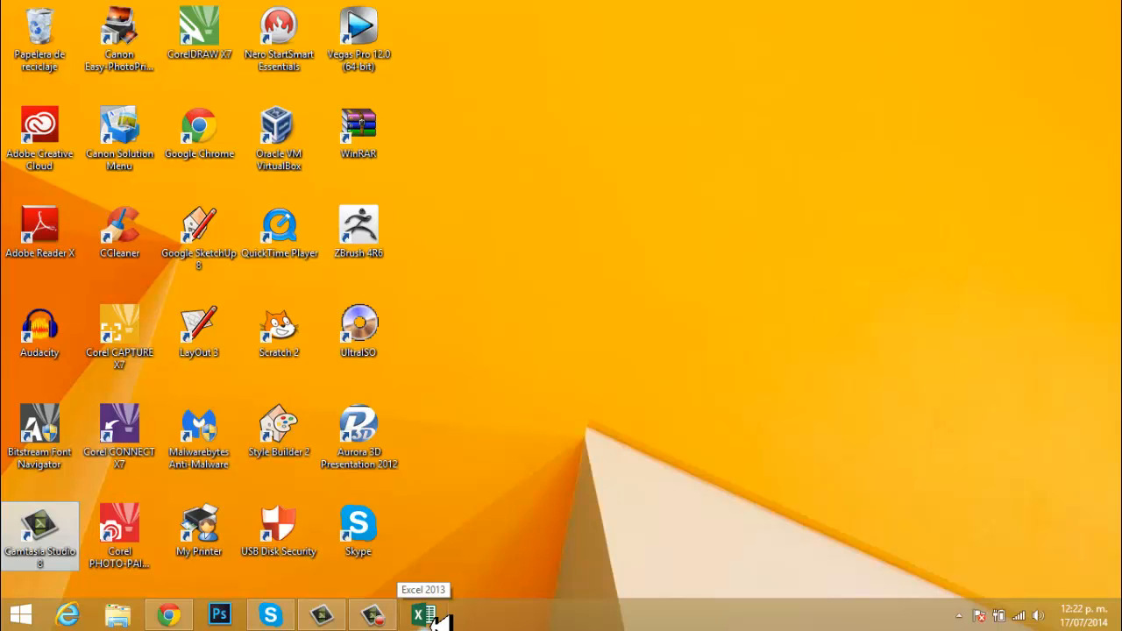
click(440, 619)
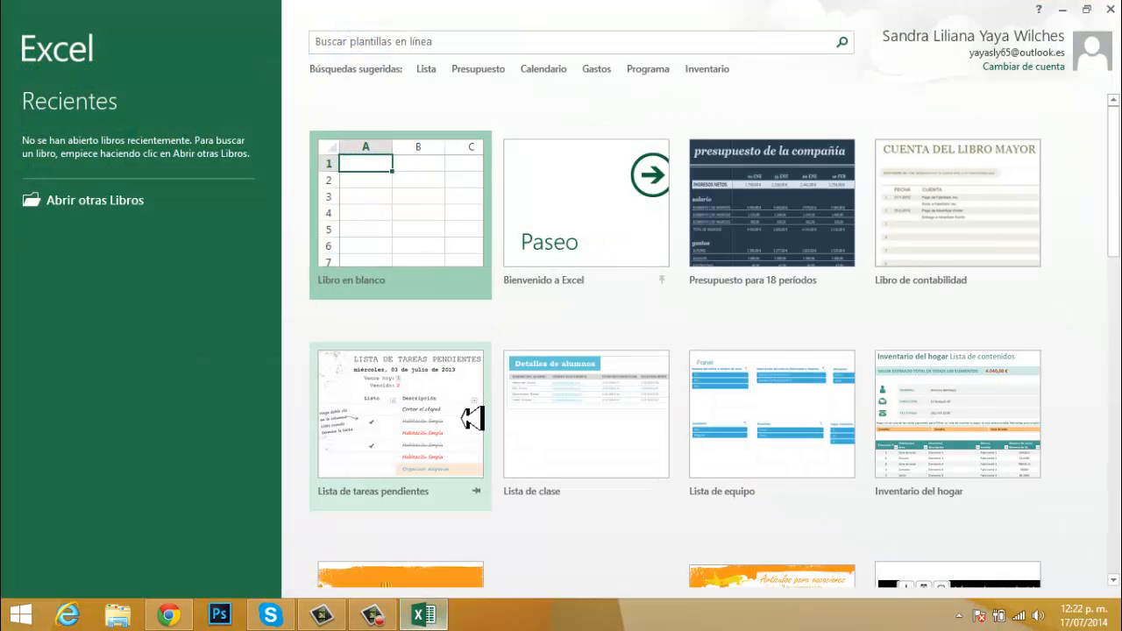
click(398, 231)
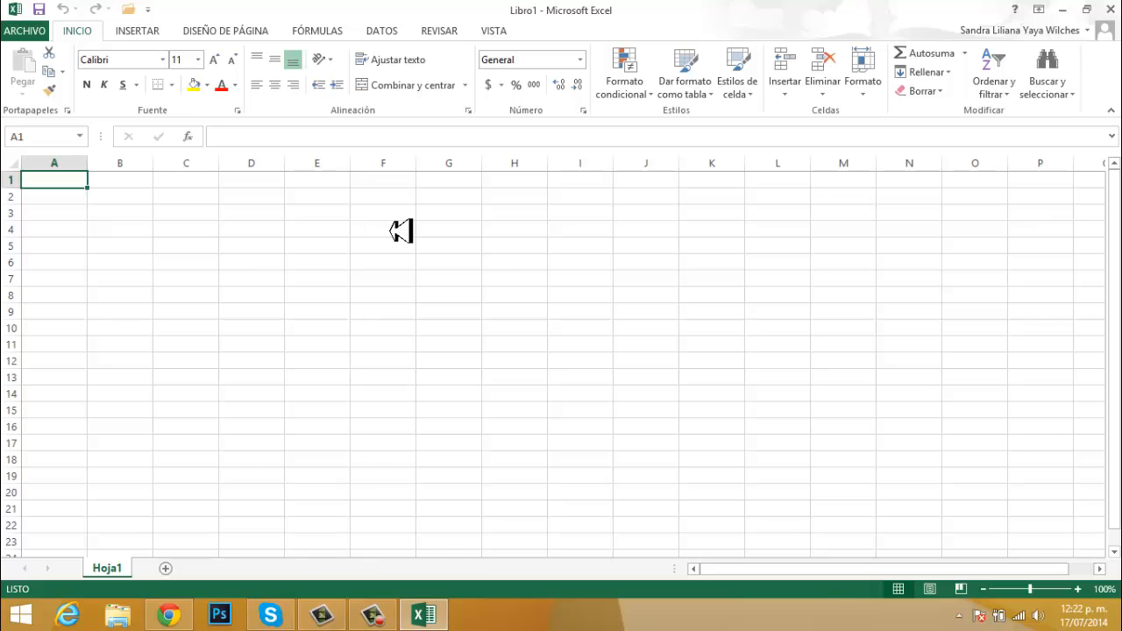
click(1101, 9)
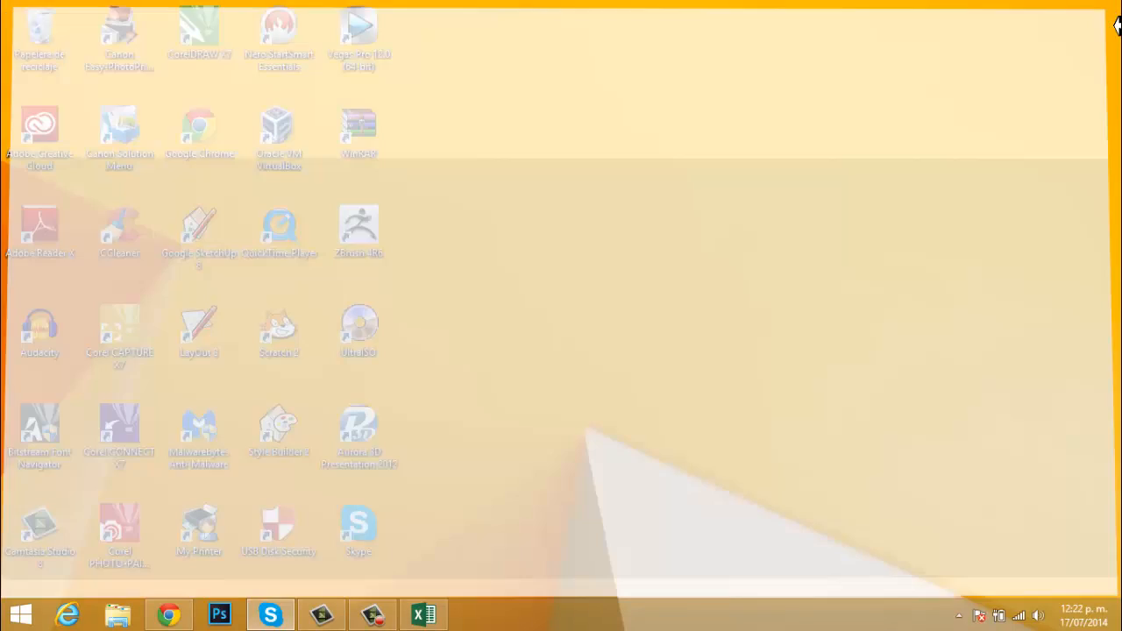
- Reopen Excel from its pinned shortcut, browse all the offered templates, and create a blank workbook
click(437, 616)
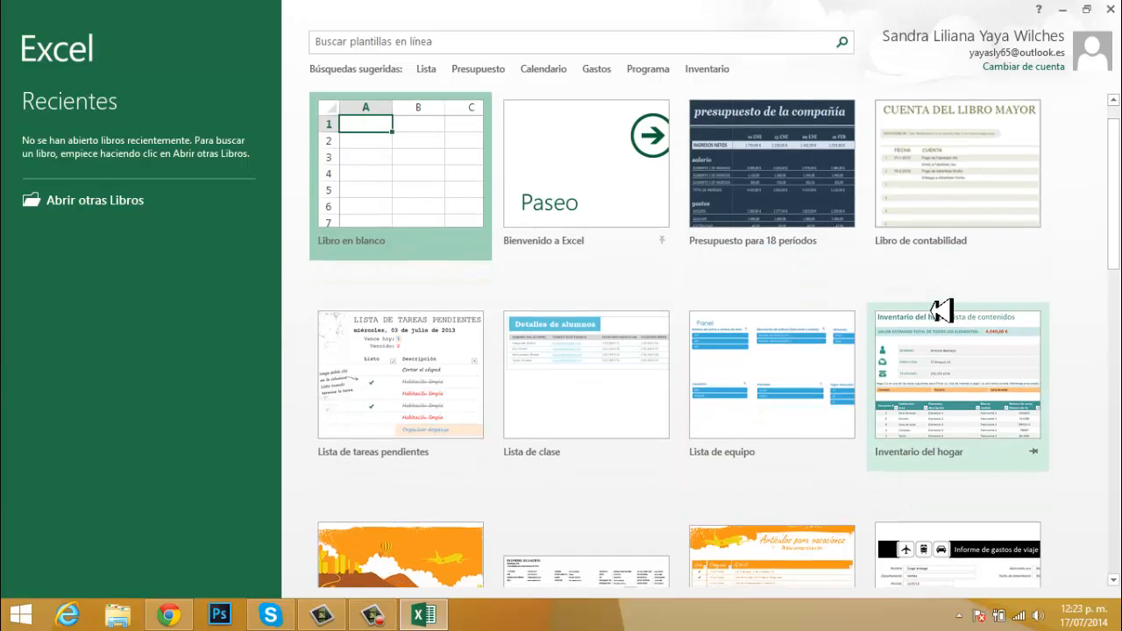
scroll(438, 452, down, 1)
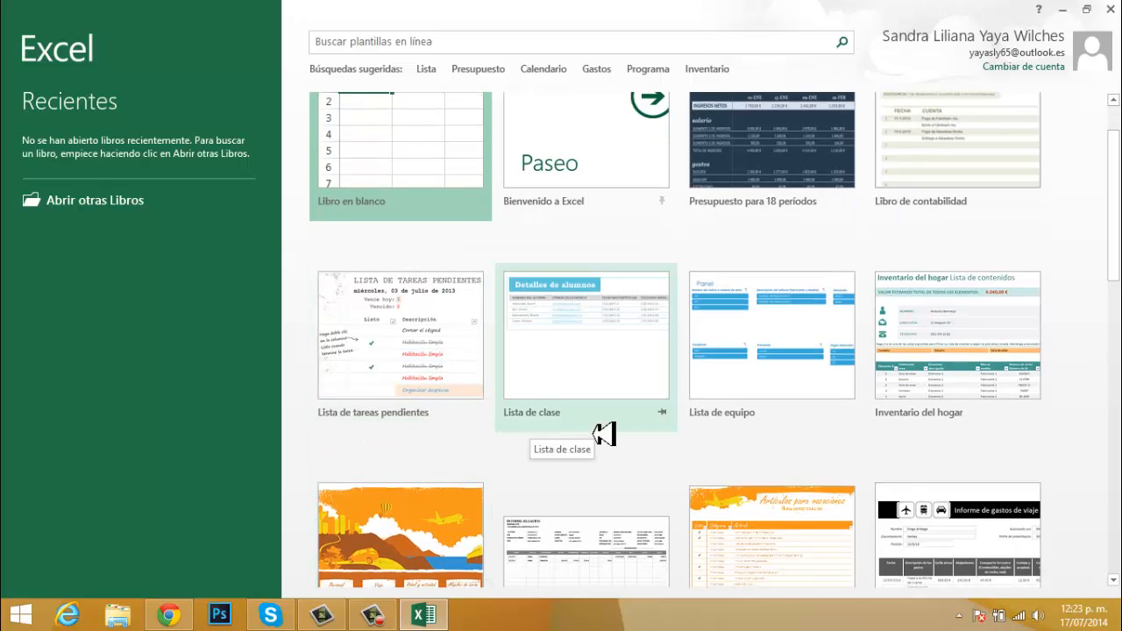
scroll(990, 447, down, 4)
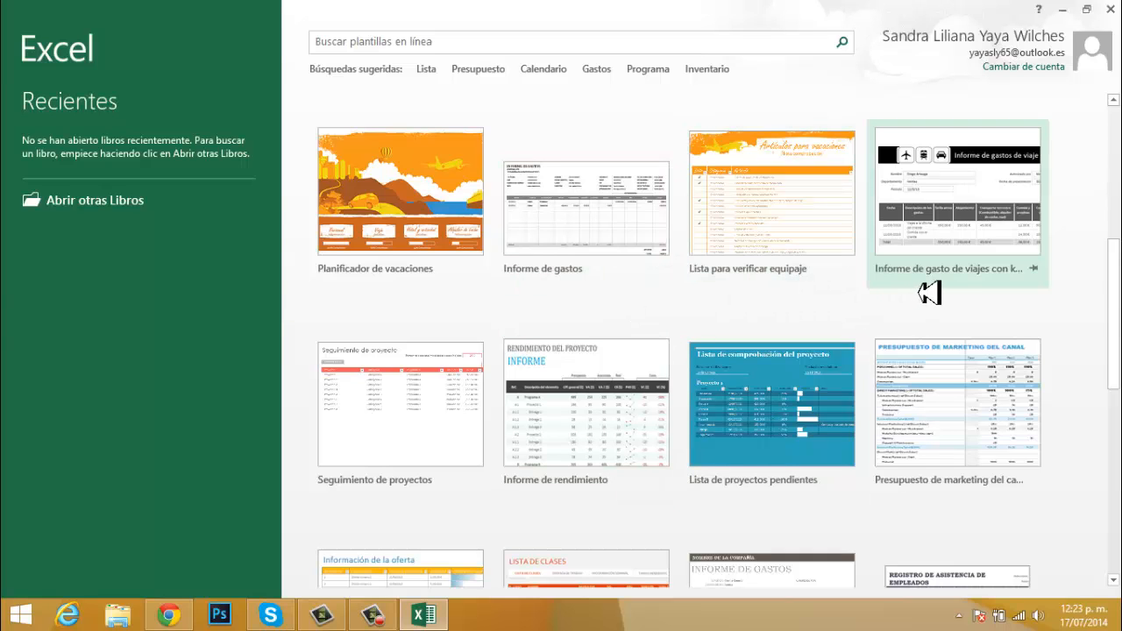
scroll(1029, 293, down, 3)
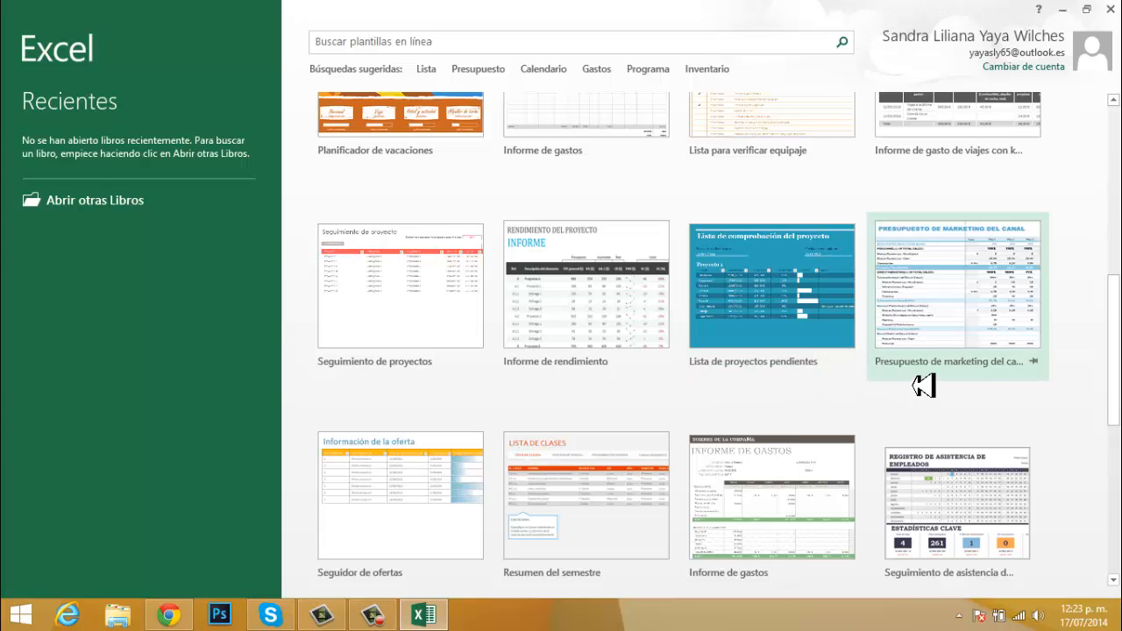
scroll(929, 394, down, 3)
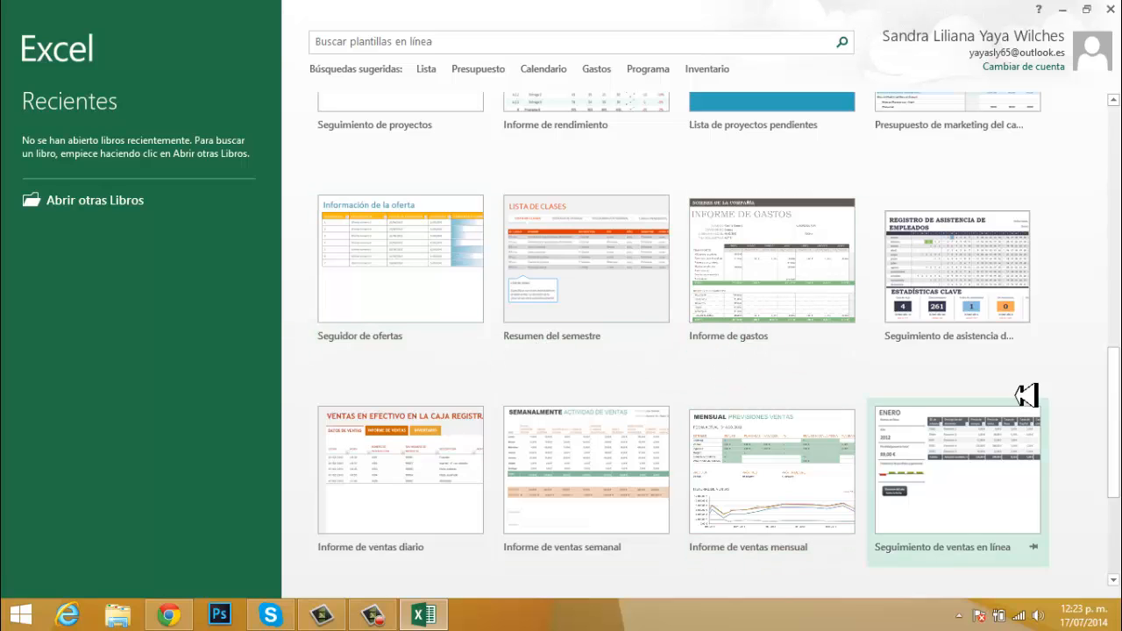
scroll(561, 443, down, 3)
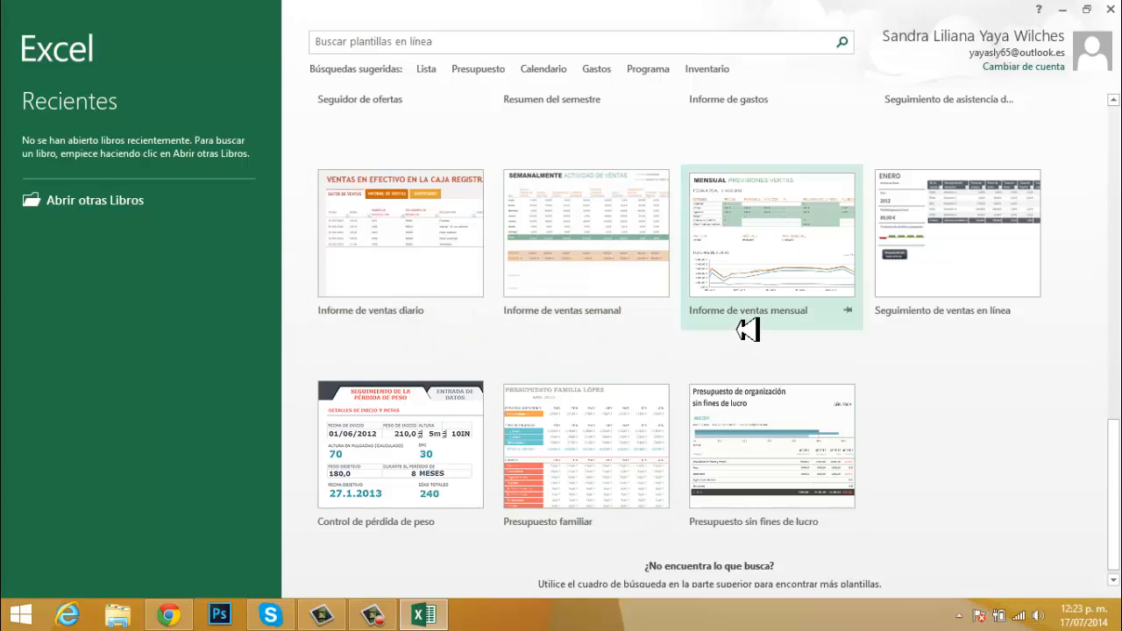
scroll(491, 426, down, 1)
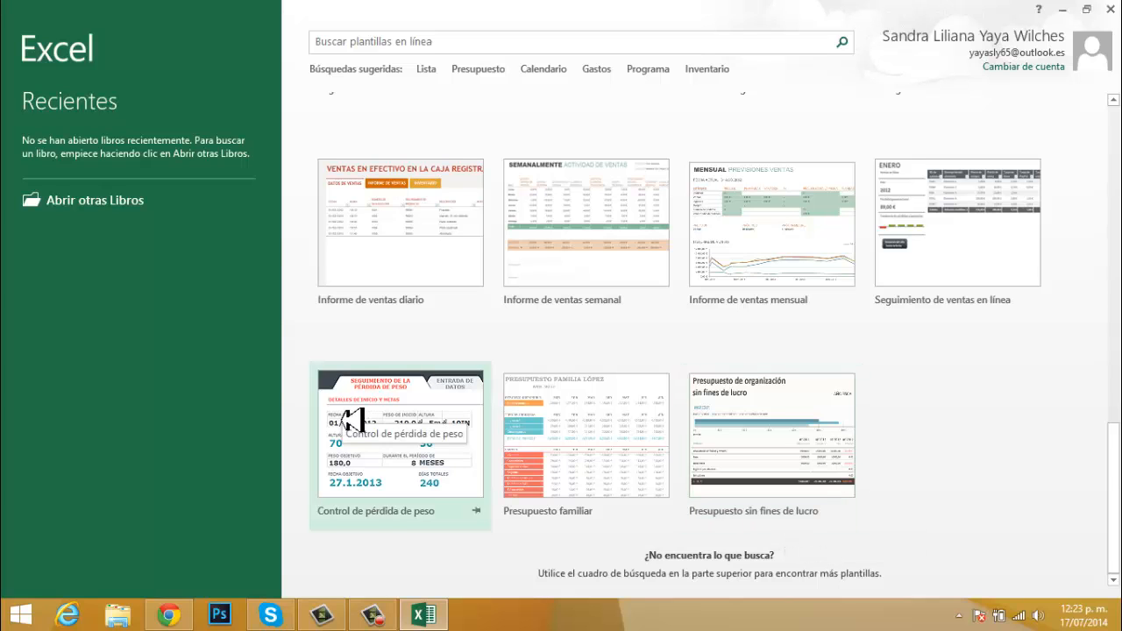
scroll(353, 420, up, 10)
scroll(353, 420, up, 1)
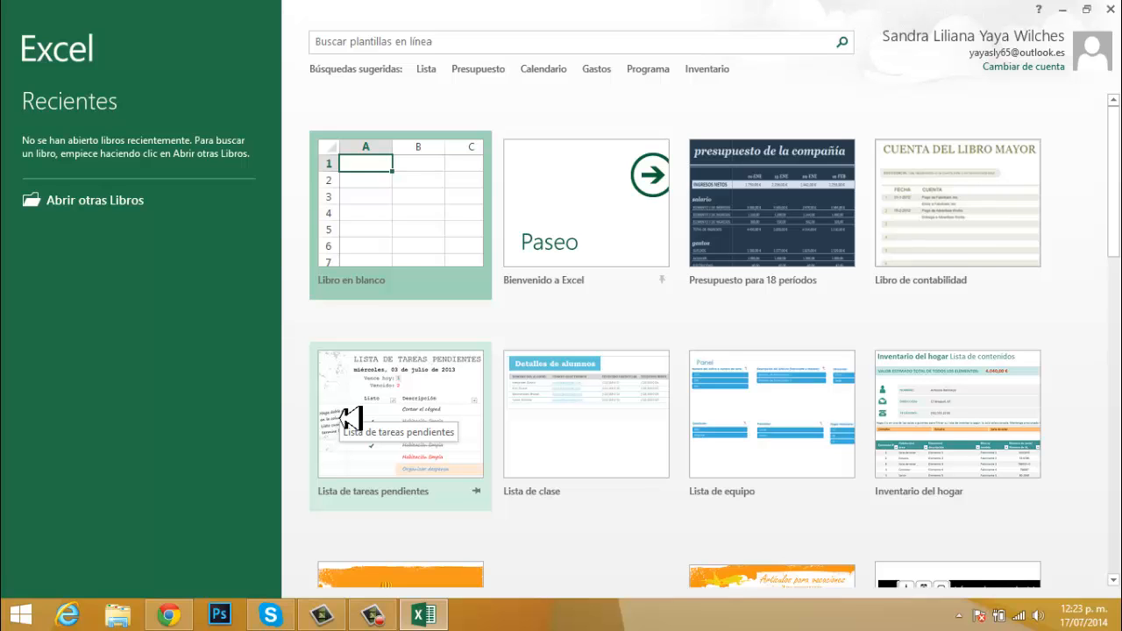
click(397, 230)
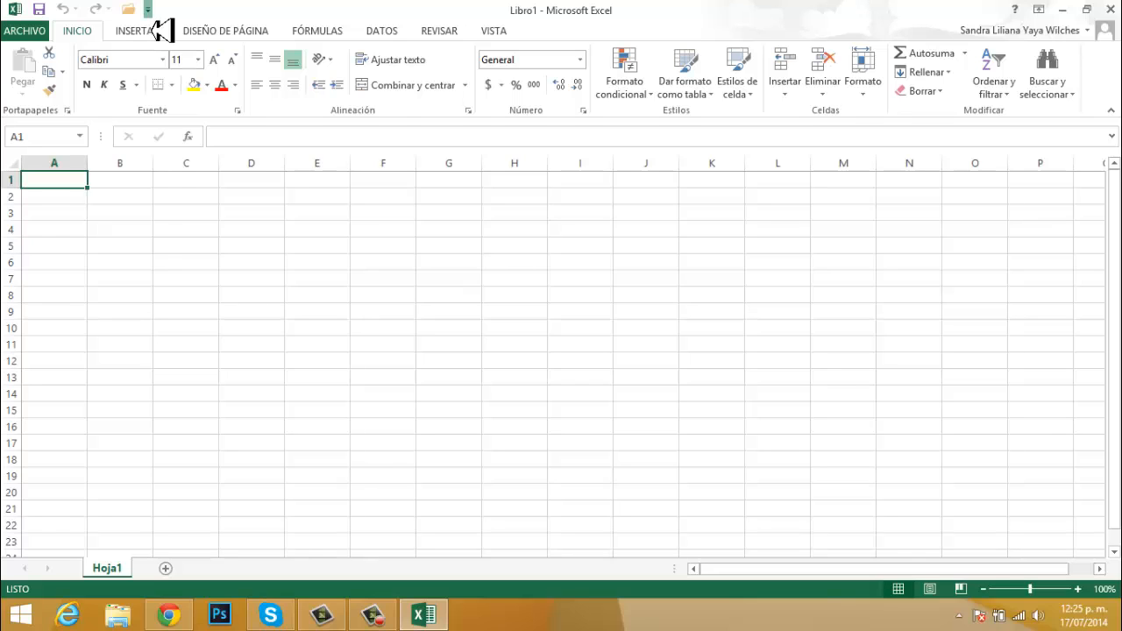
- Add the Print Preview and Print command to the Quick Access Toolbar and review the toolbar's enabled commands
click(147, 9)
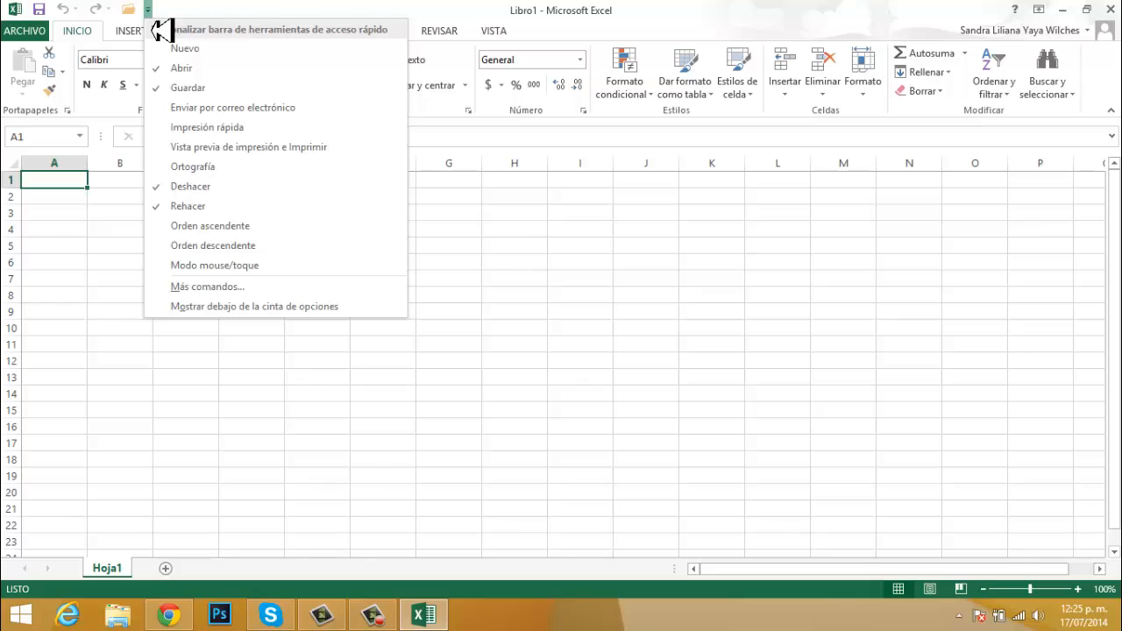
click(245, 149)
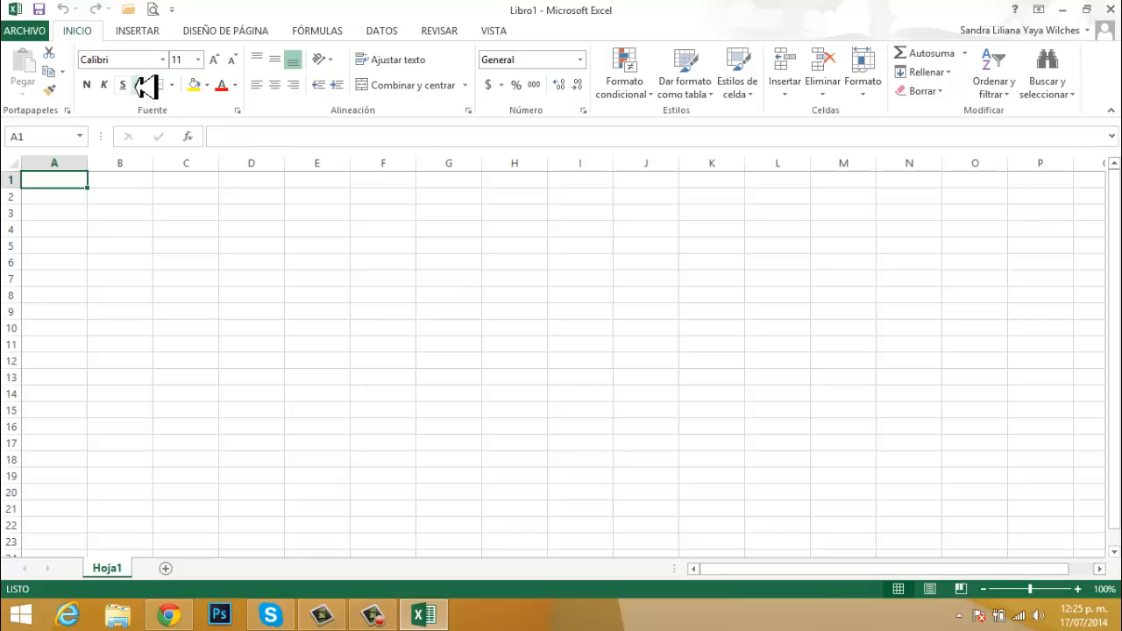
click(173, 10)
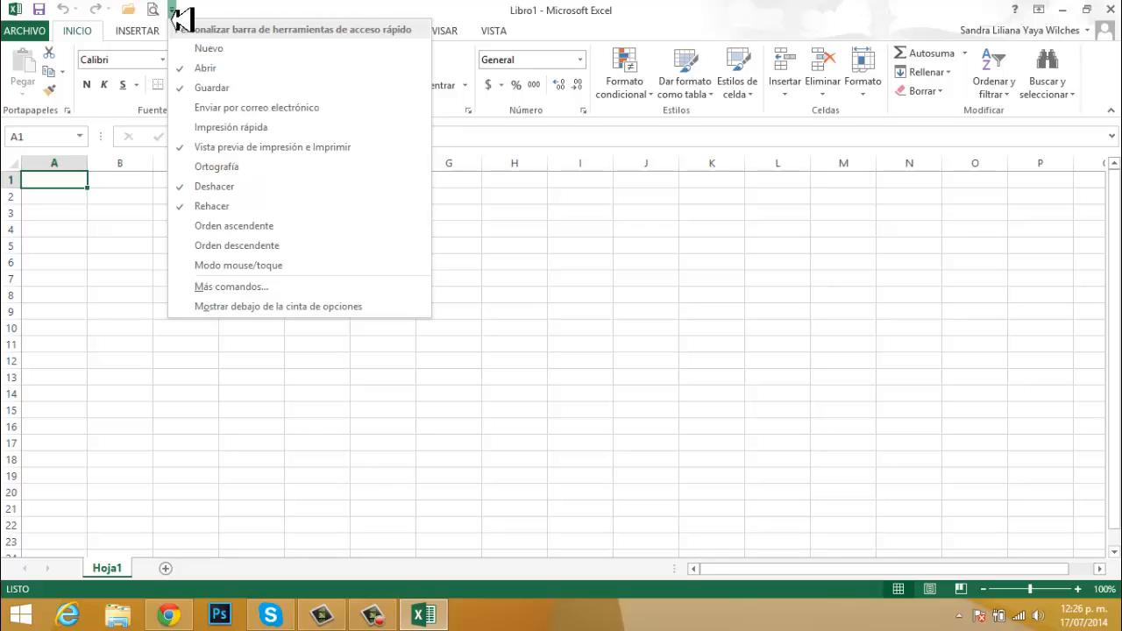
click(662, 270)
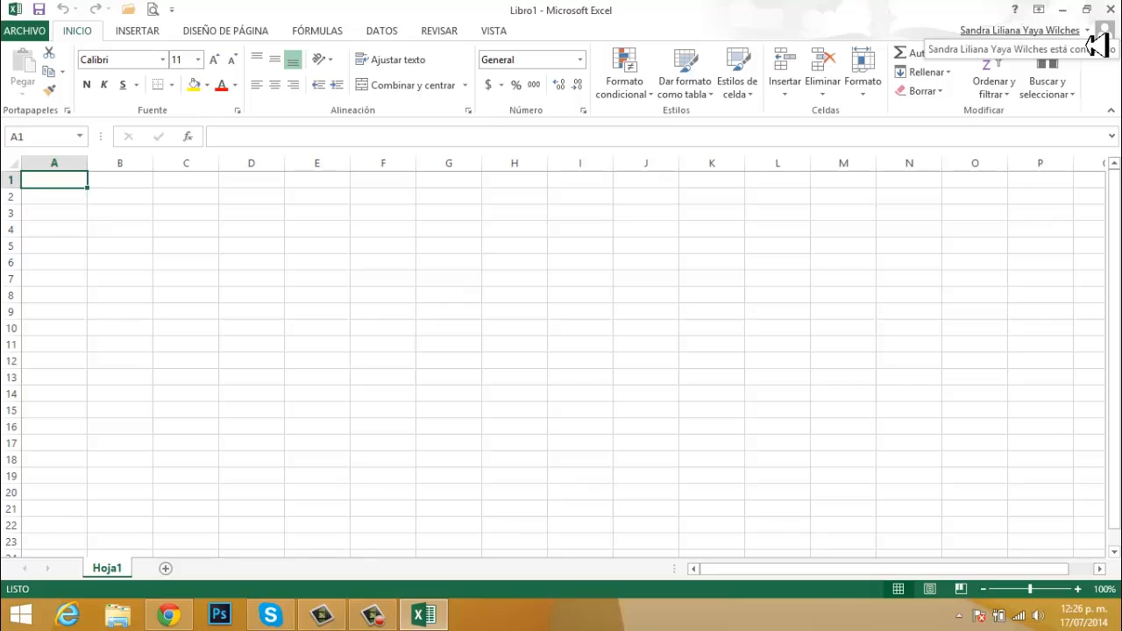
- View the signed-in account's options and the Clipboard pane, closing each again
click(1097, 45)
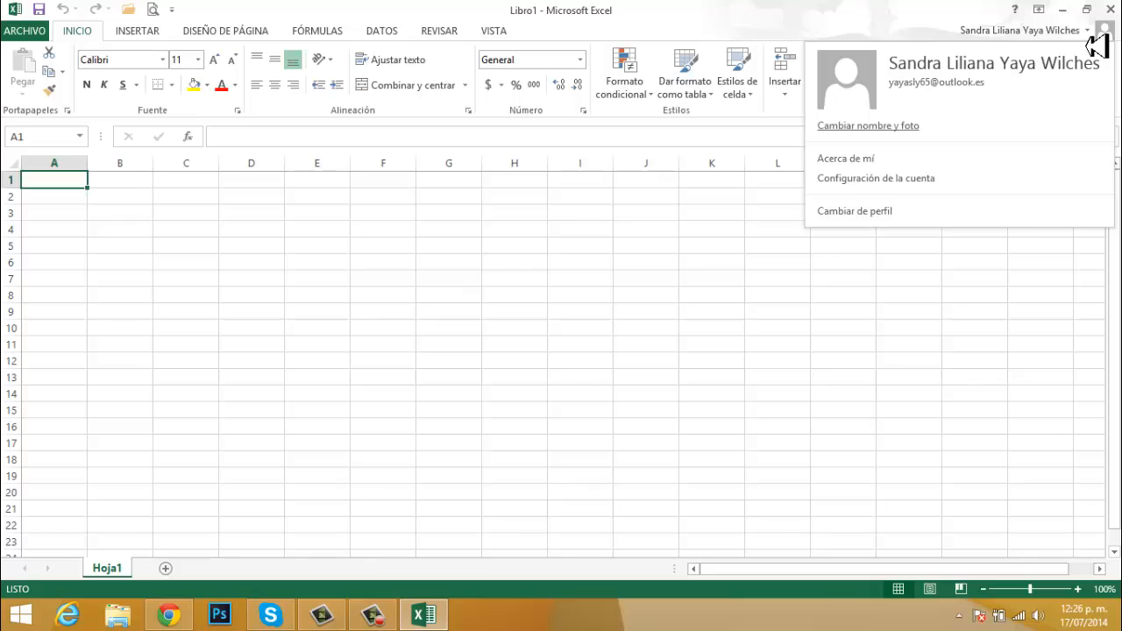
click(1091, 44)
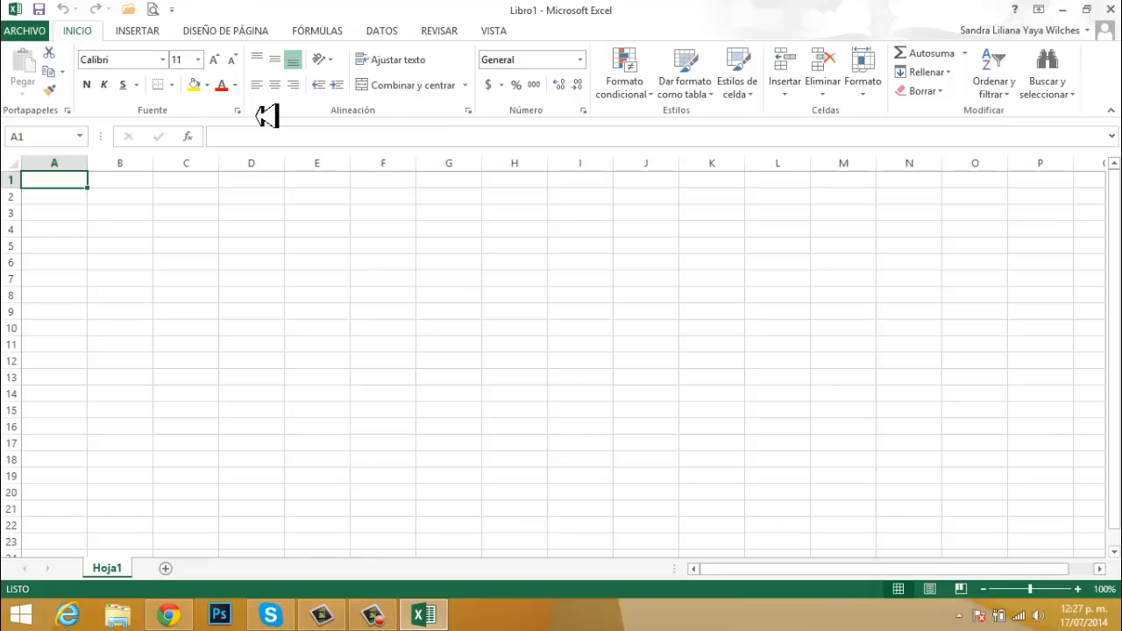
click(68, 112)
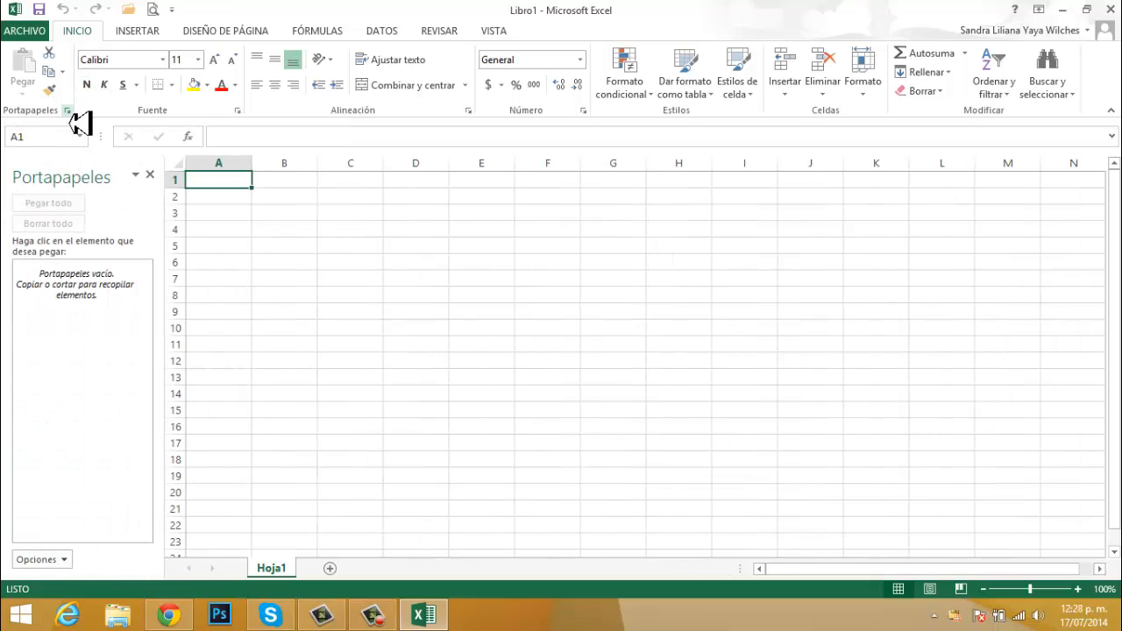
click(150, 175)
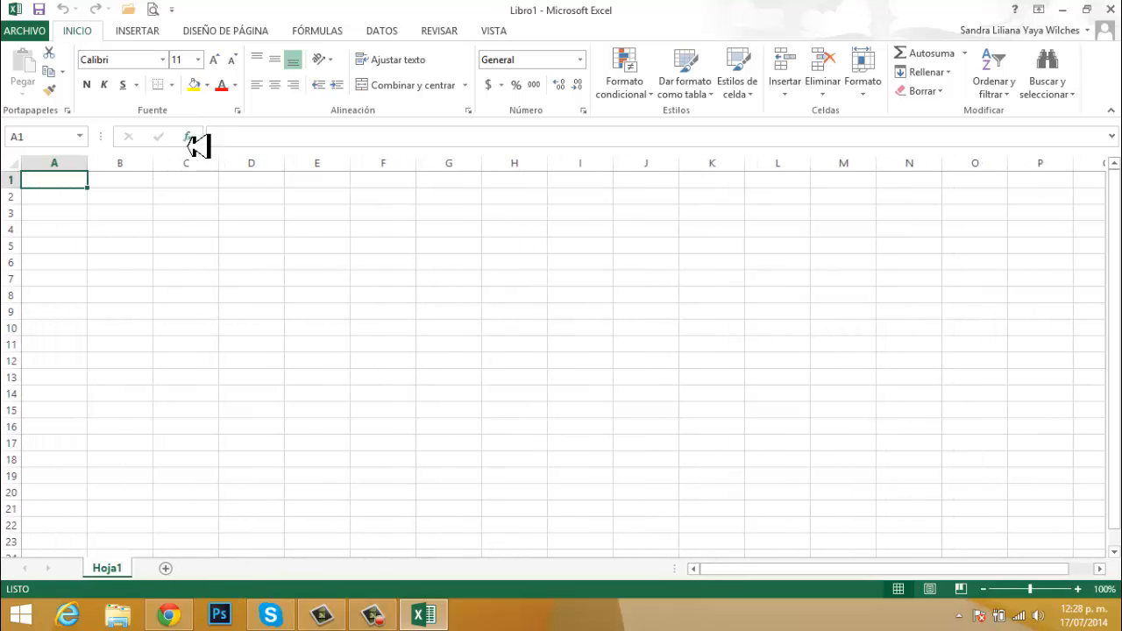
- View the font settings in Format Cells, close them without changes, and select cell H5
click(238, 110)
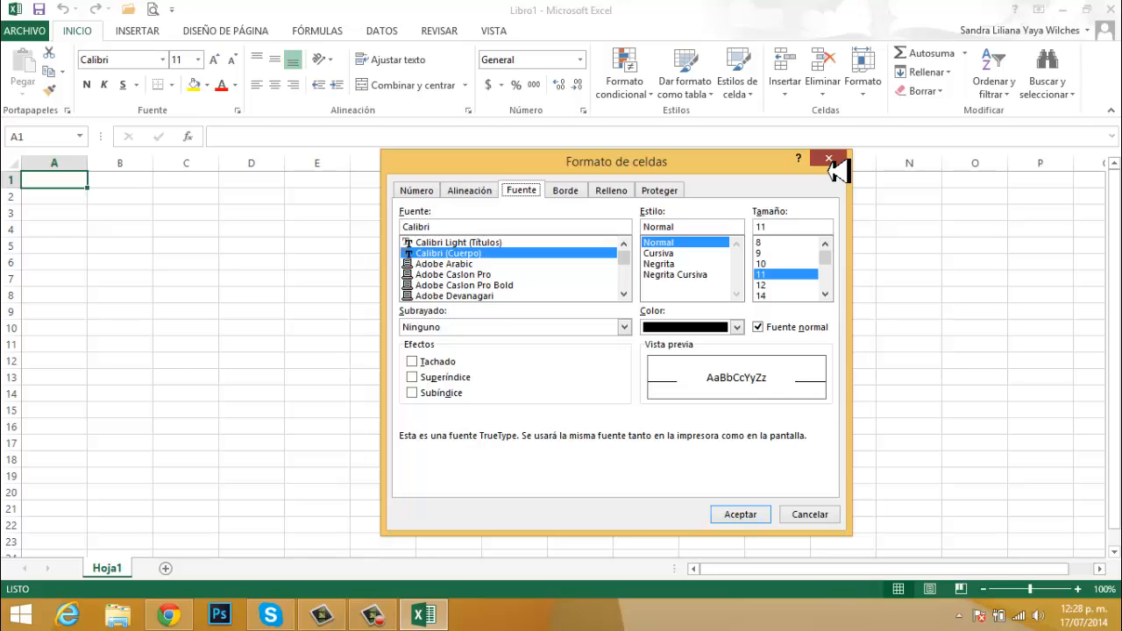
click(830, 161)
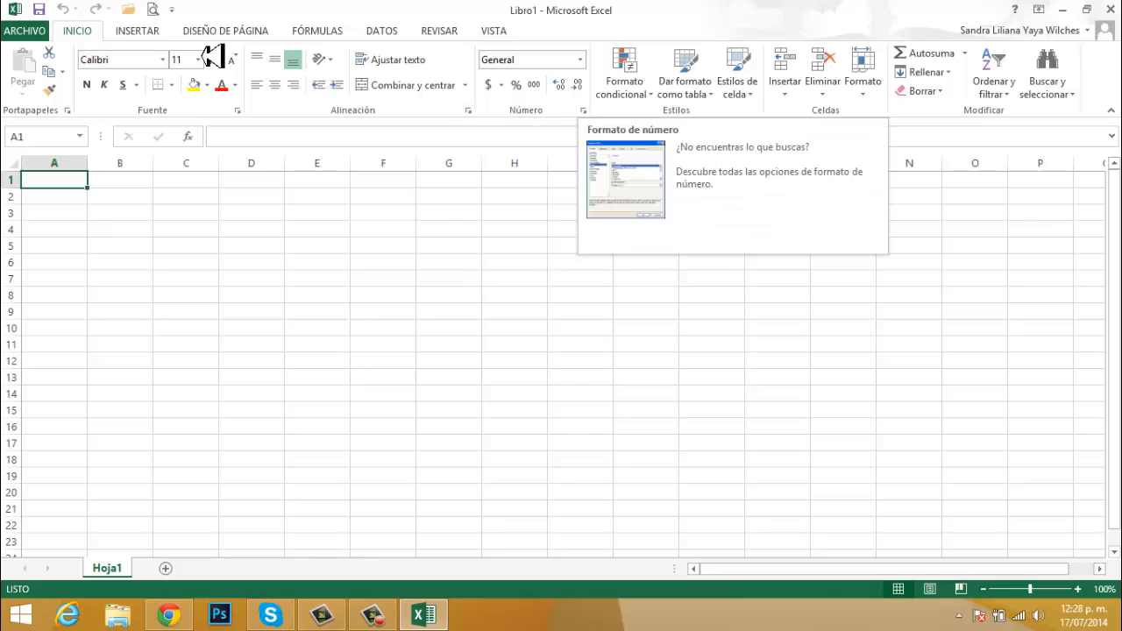
click(238, 111)
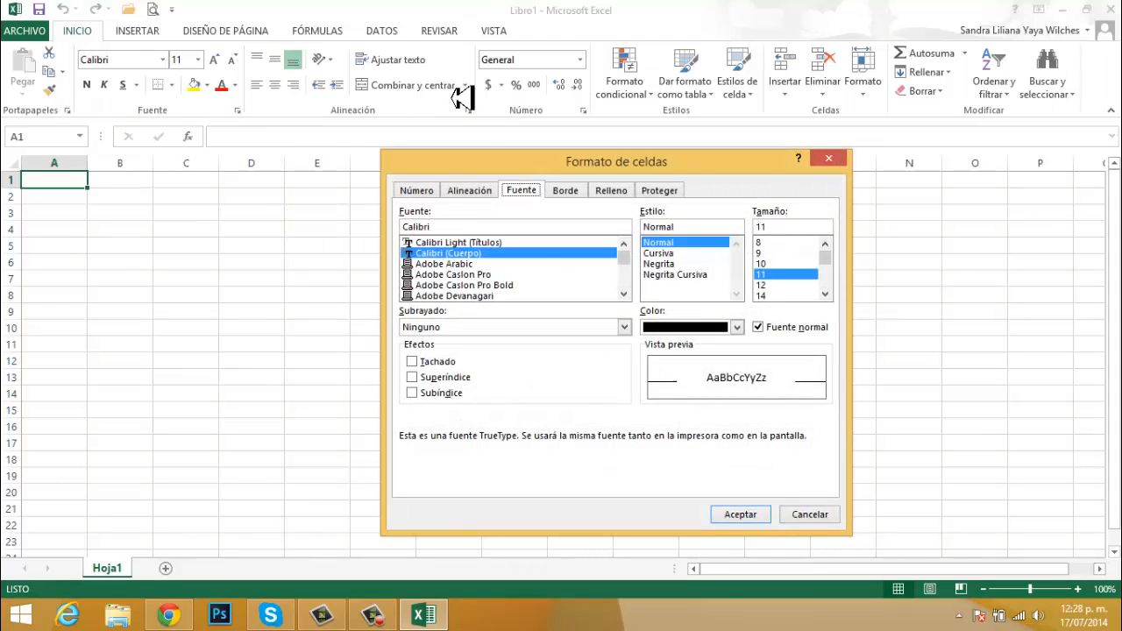
click(833, 159)
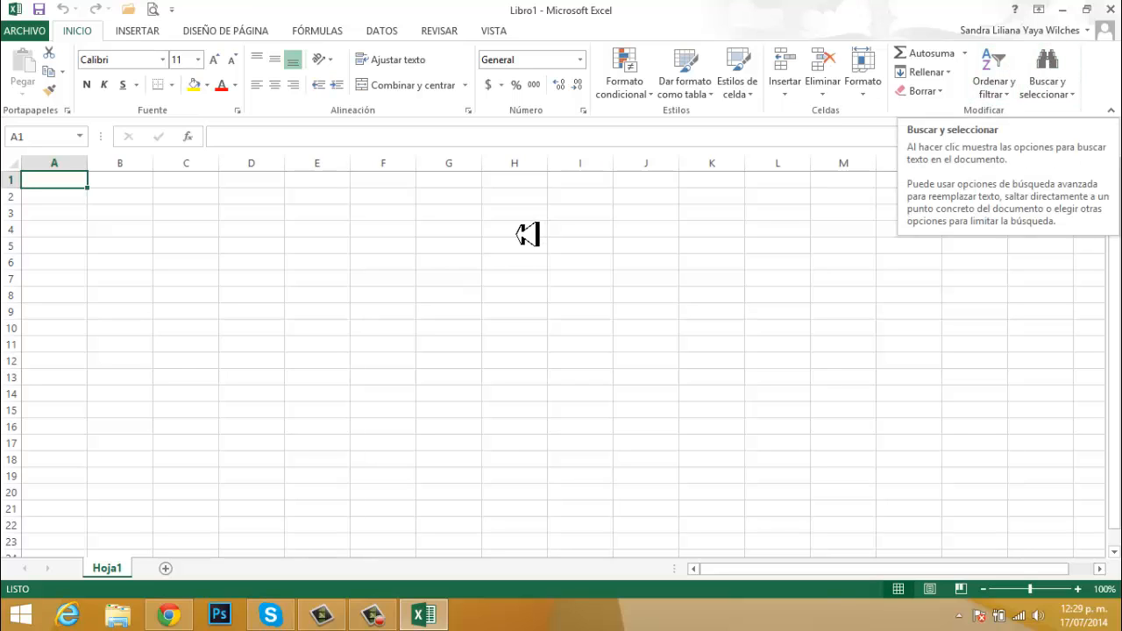
click(500, 252)
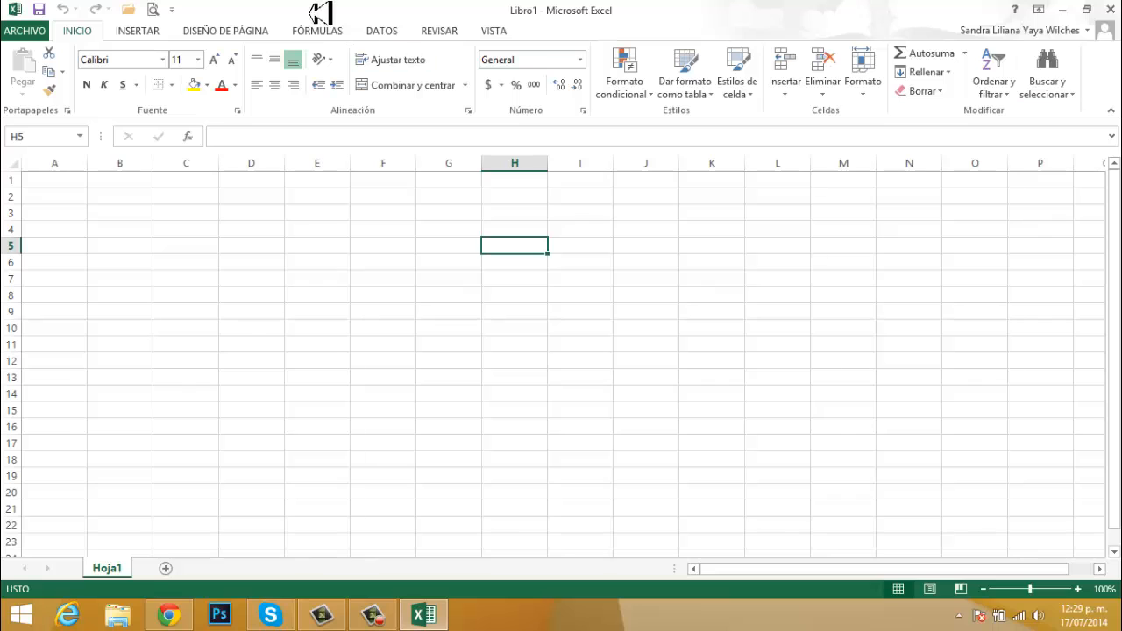
- Review the commands for inserting, page layout, formulas, data, review and view, and return to the Home commands
click(158, 35)
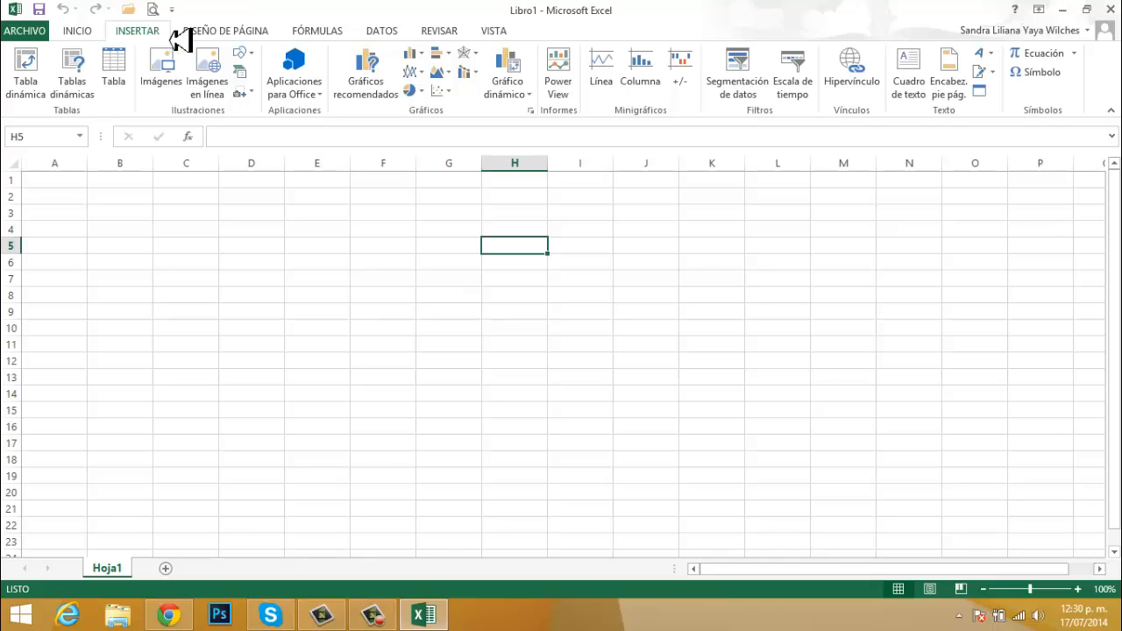
click(226, 35)
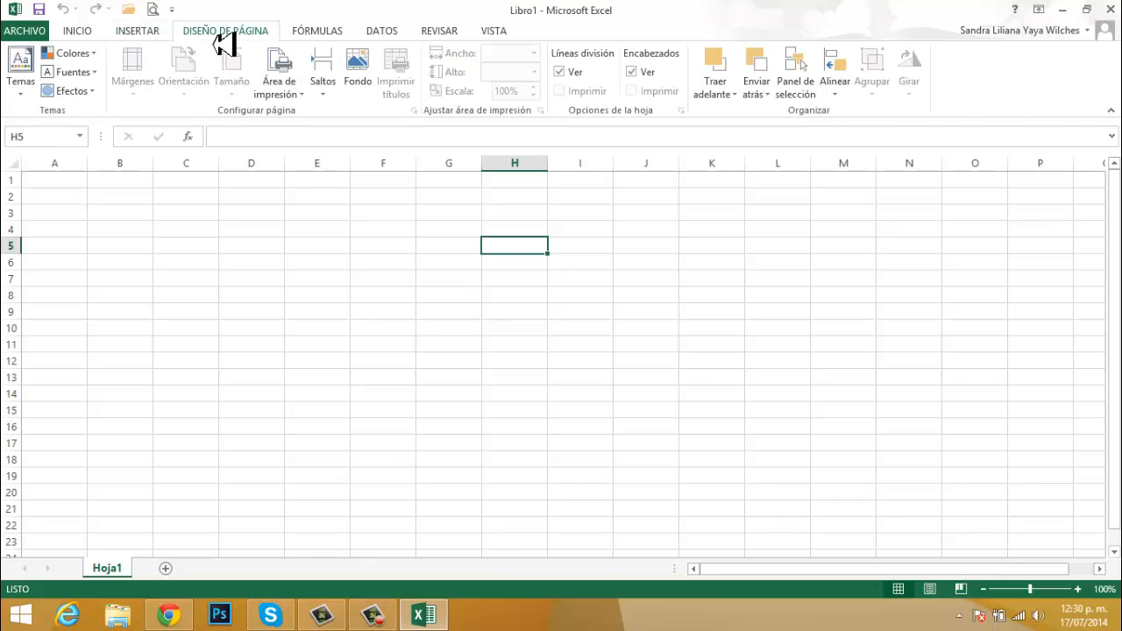
click(318, 36)
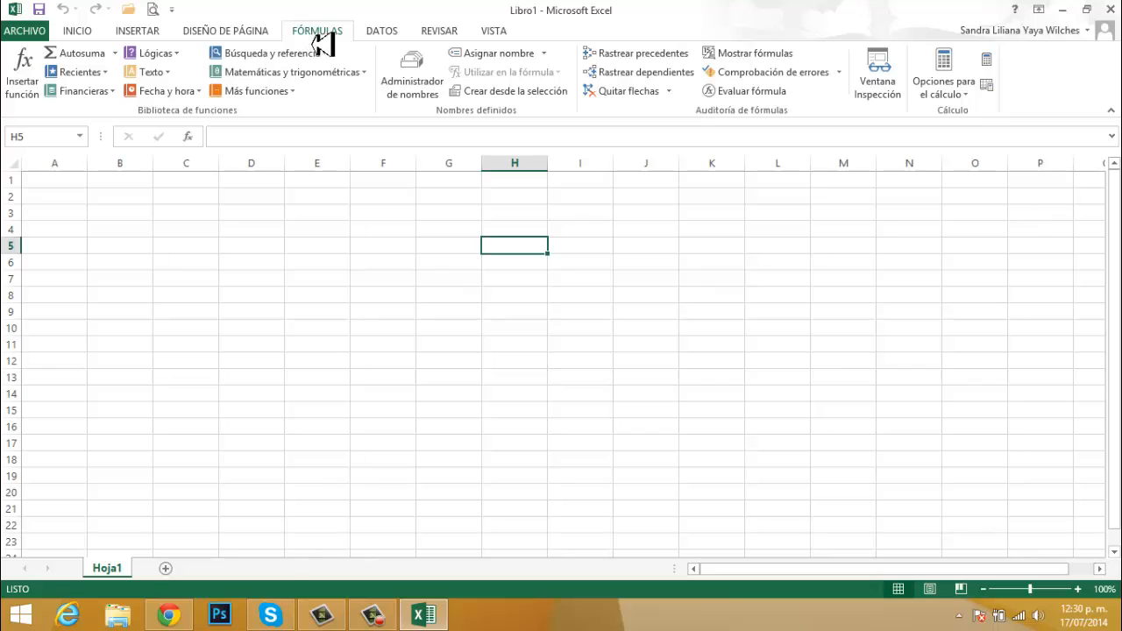
click(386, 40)
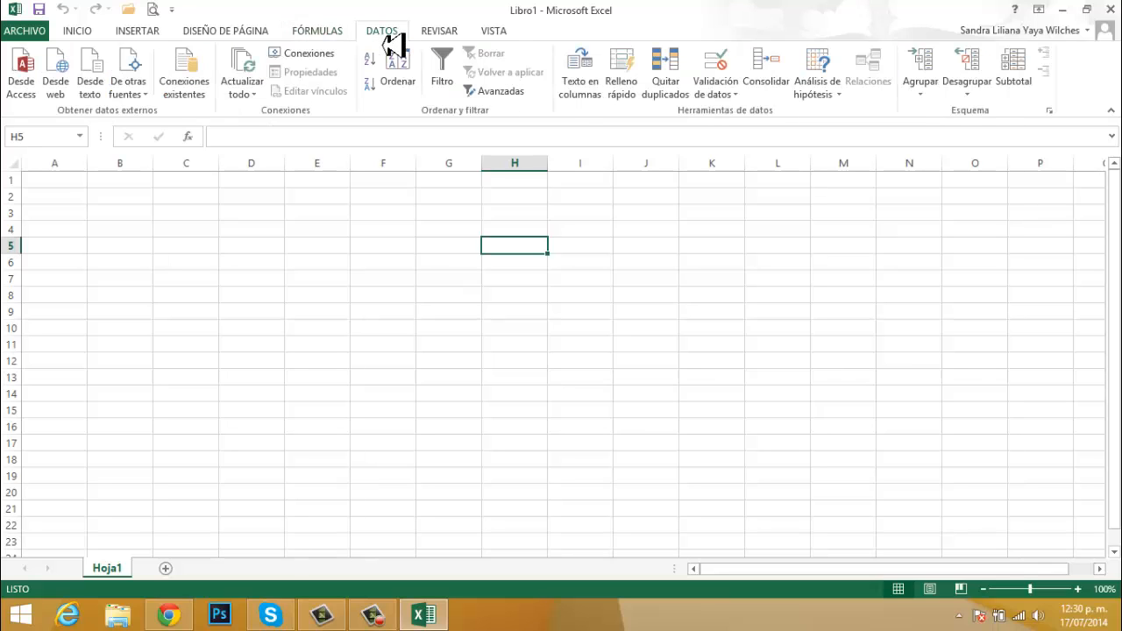
click(456, 40)
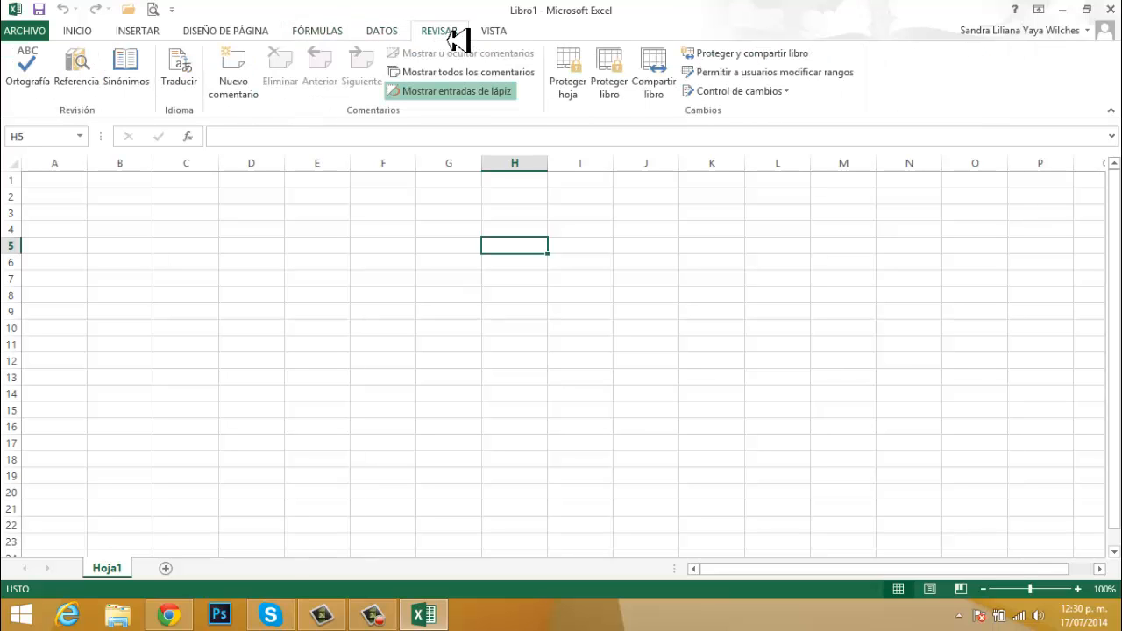
click(494, 31)
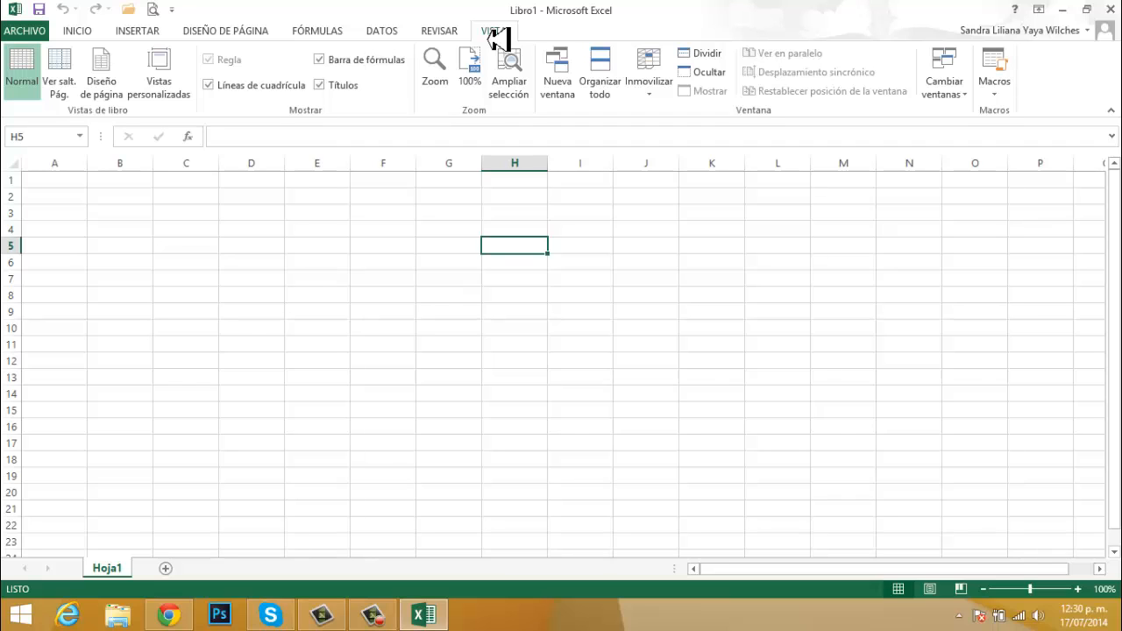
click(78, 32)
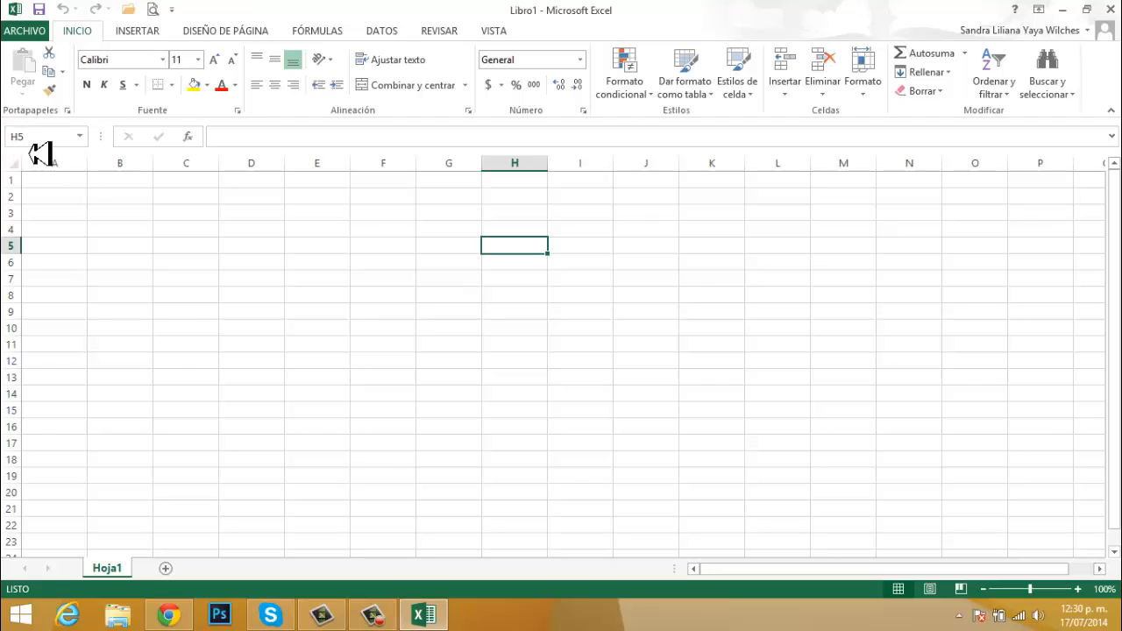
- Select cells B5, D5, D7, F9 and H15 in turn to examine how their column and row references are shown
click(110, 249)
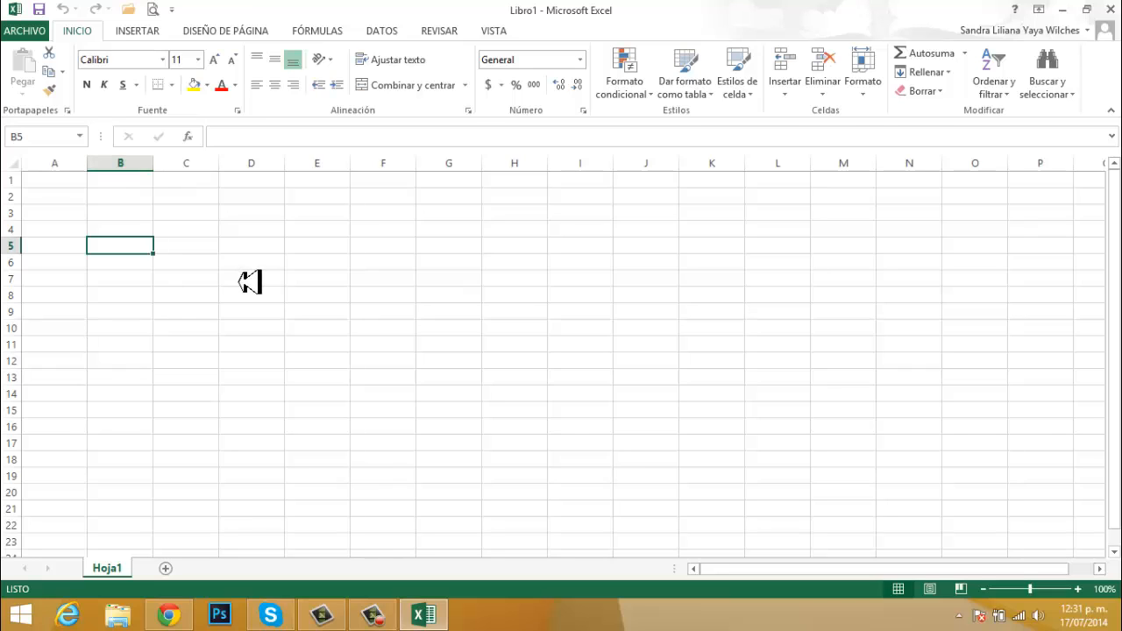
click(250, 247)
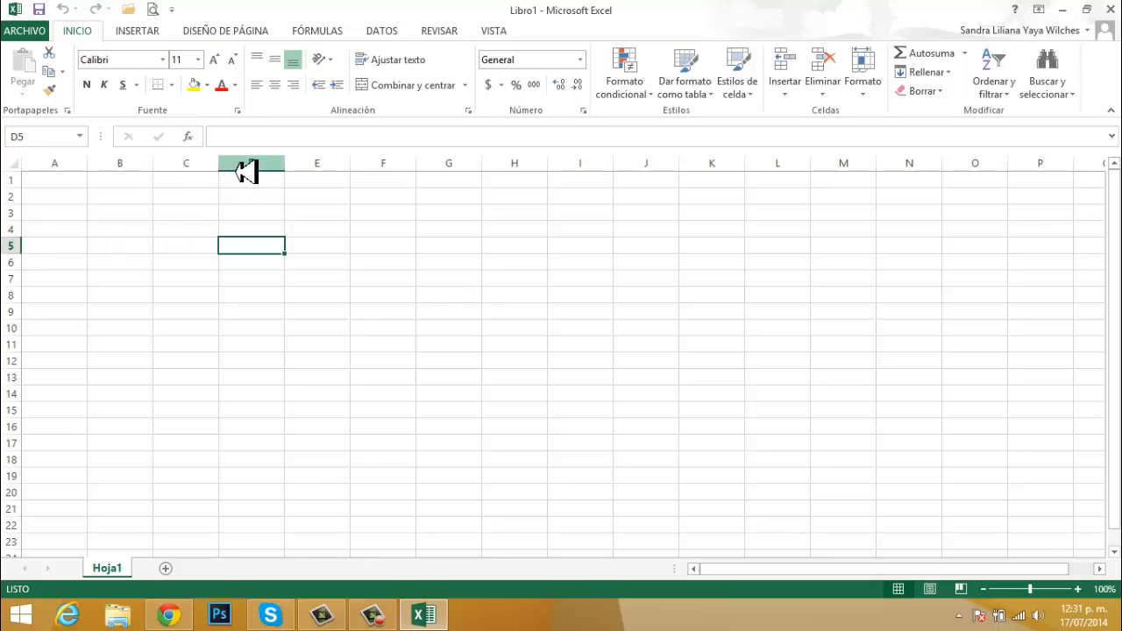
click(252, 282)
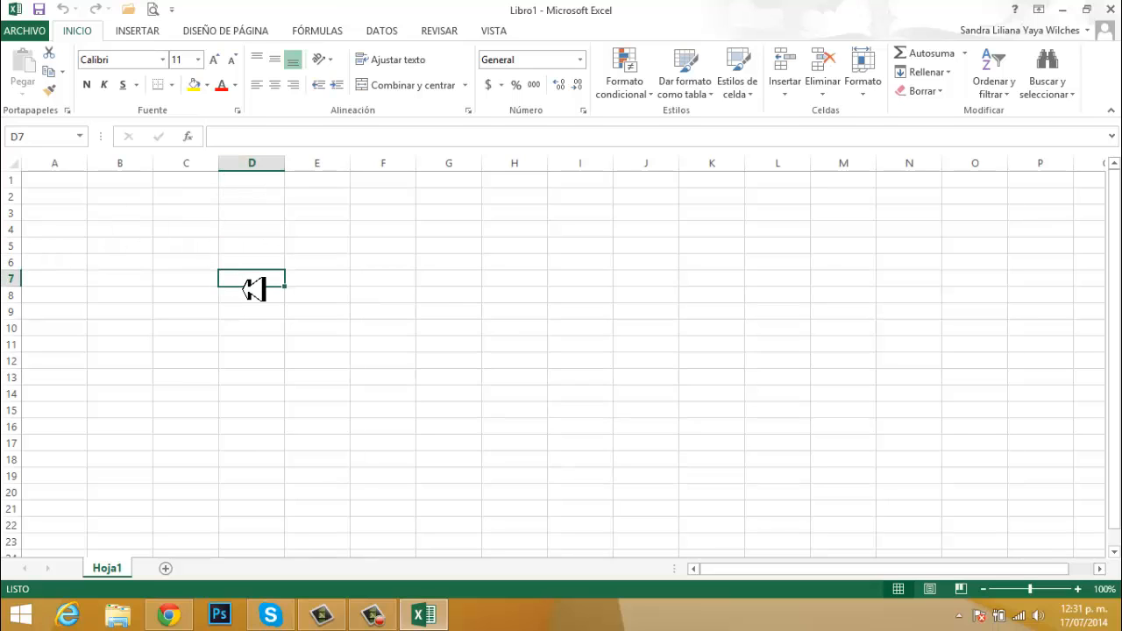
click(383, 312)
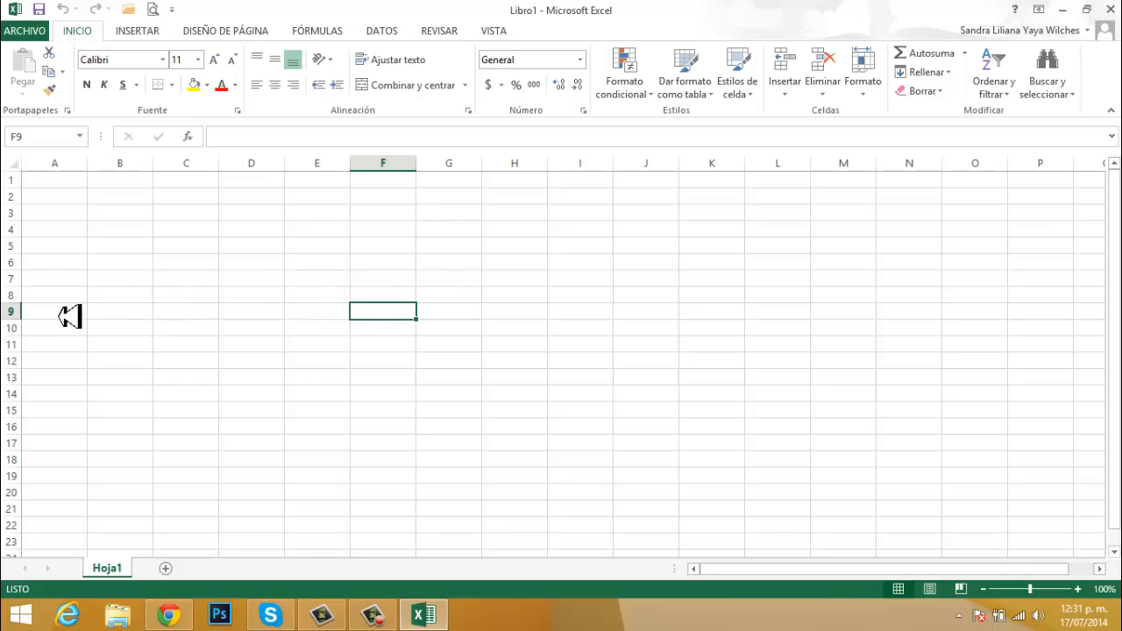
click(516, 410)
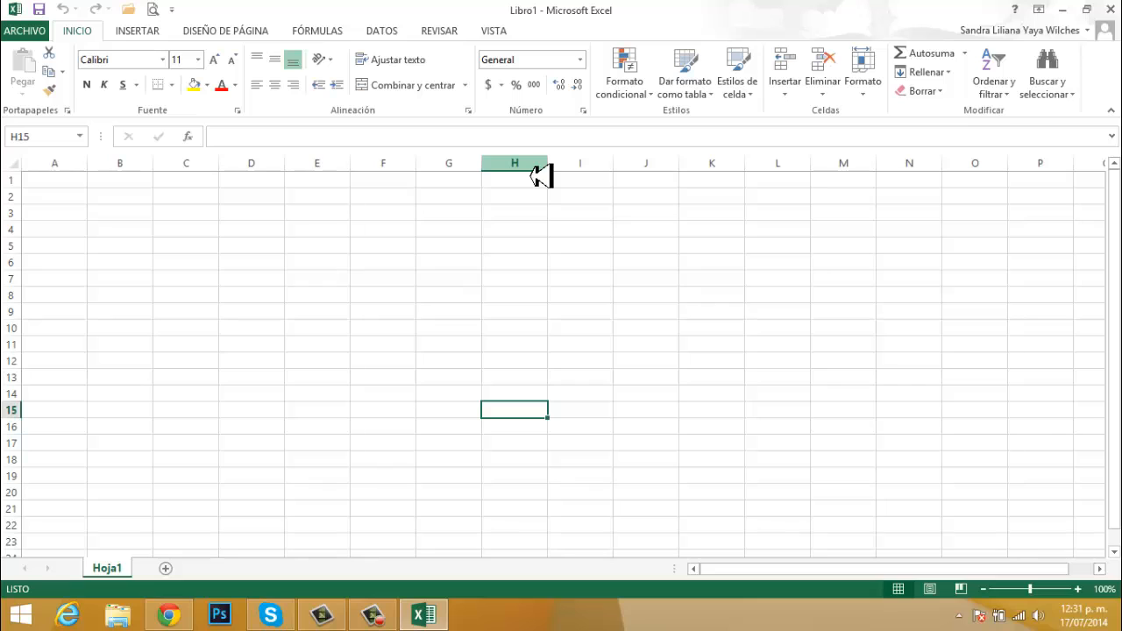
- Check the list of defined names and assign the name fhfghfgh to cell K13
click(708, 381)
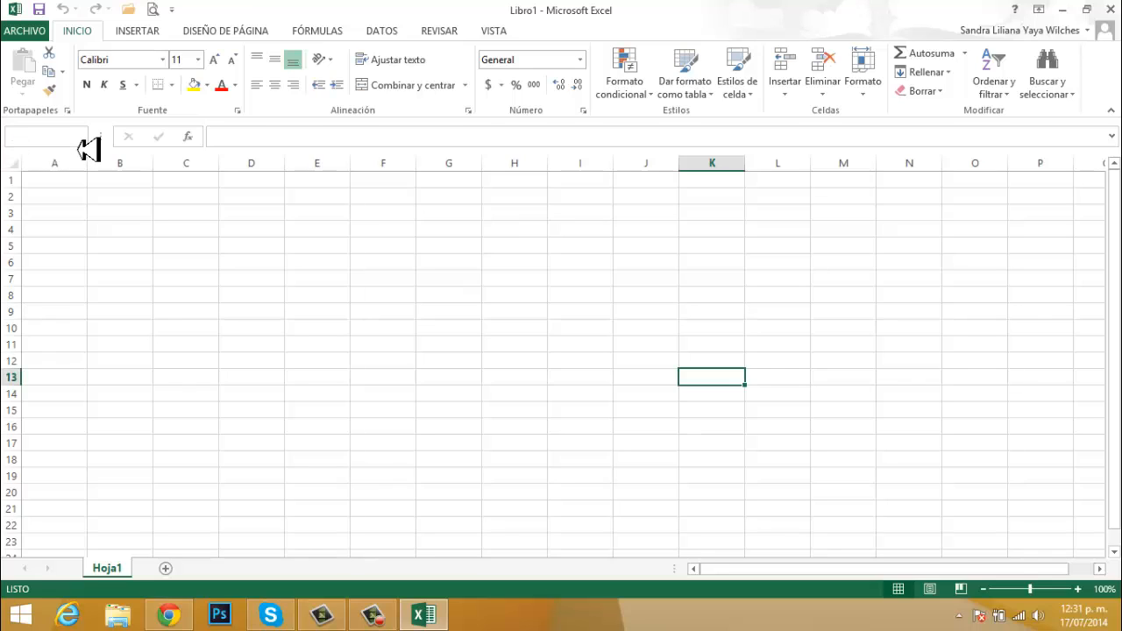
click(81, 140)
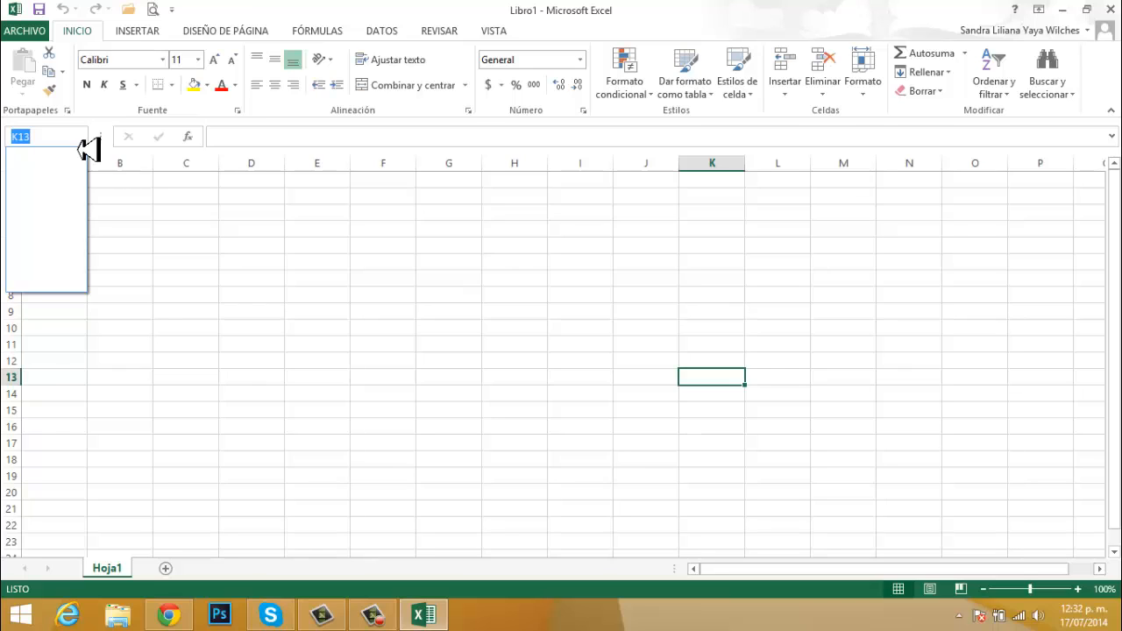
click(230, 221)
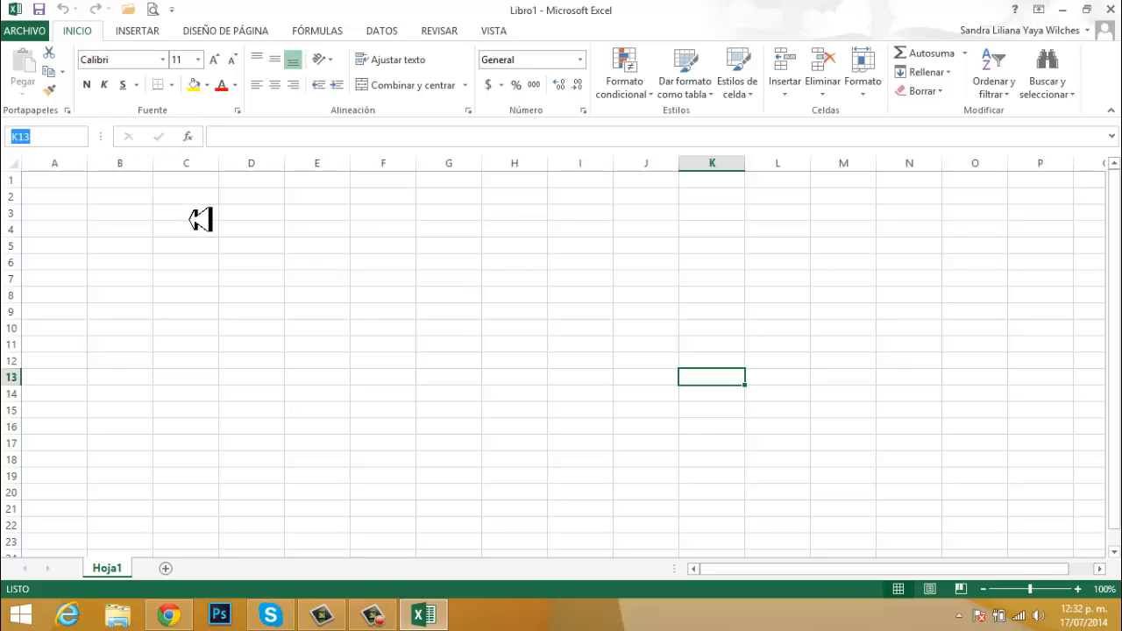
text(fh)
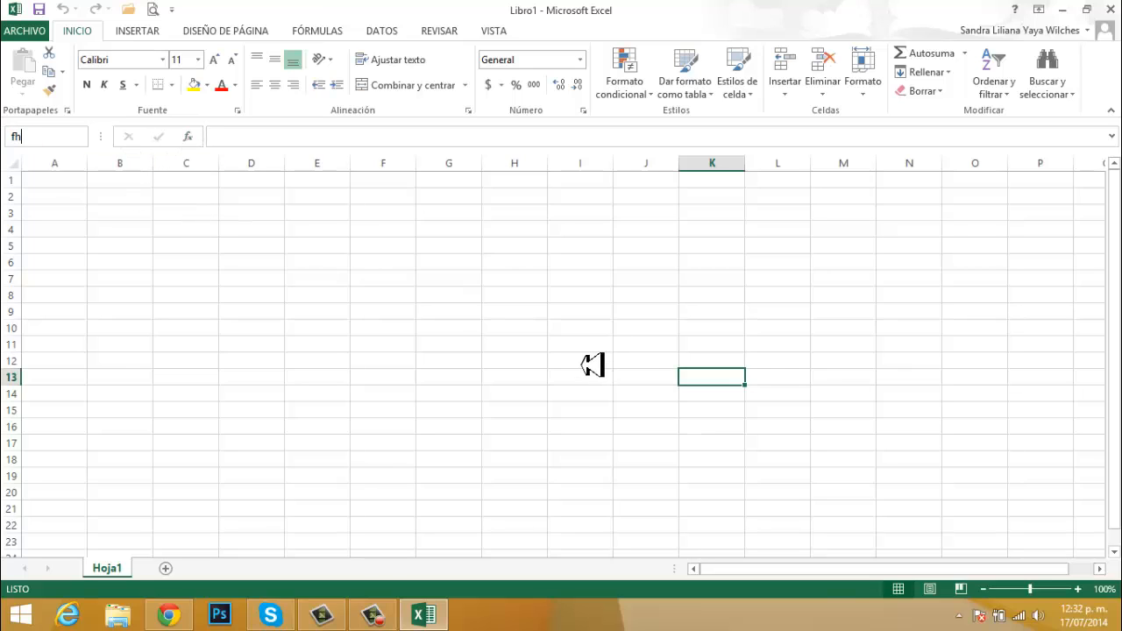
text(fghfgh)
key(Return)
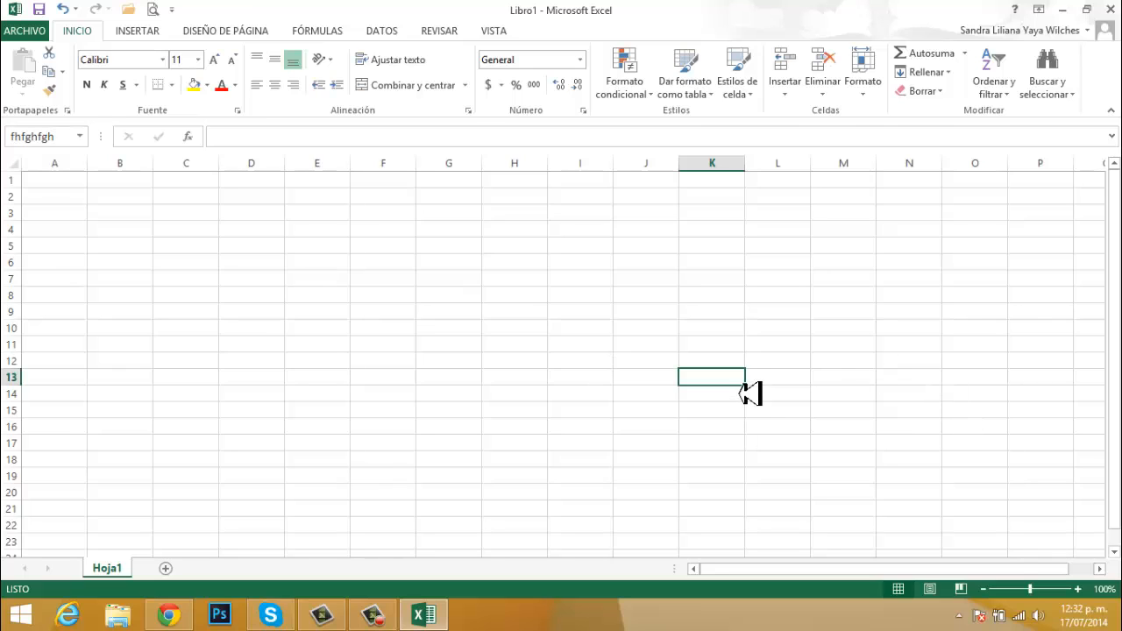
- Move from cell K10 down to K14 and enter the text "sfjlfjsfjlskjf" there
click(706, 331)
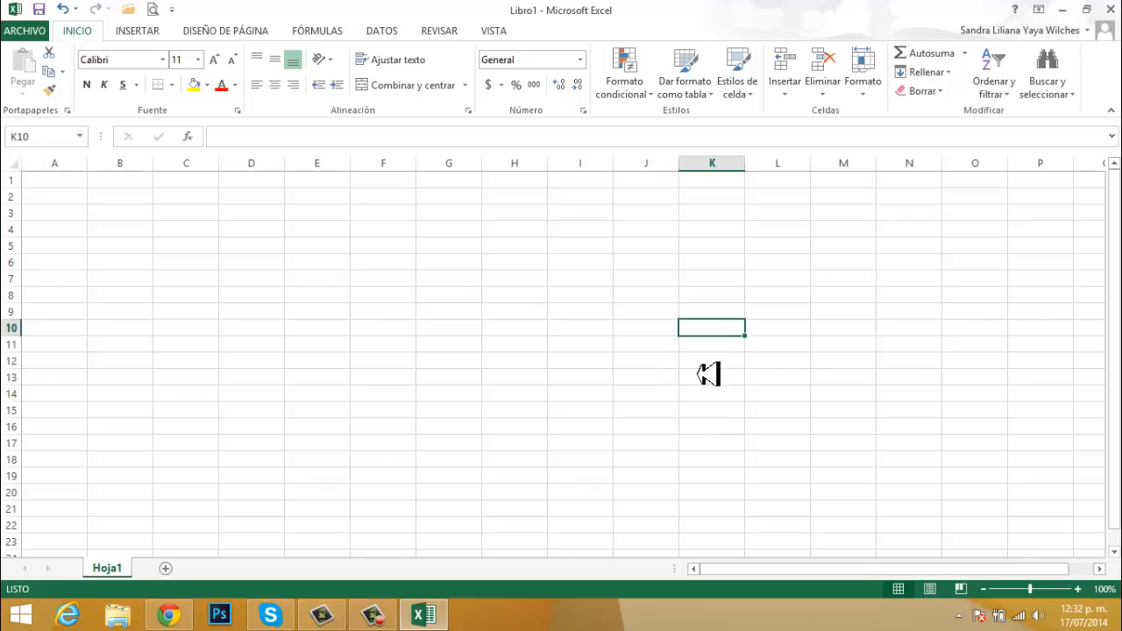
key(Down)
key(Down)
key(Down)
key(Down)
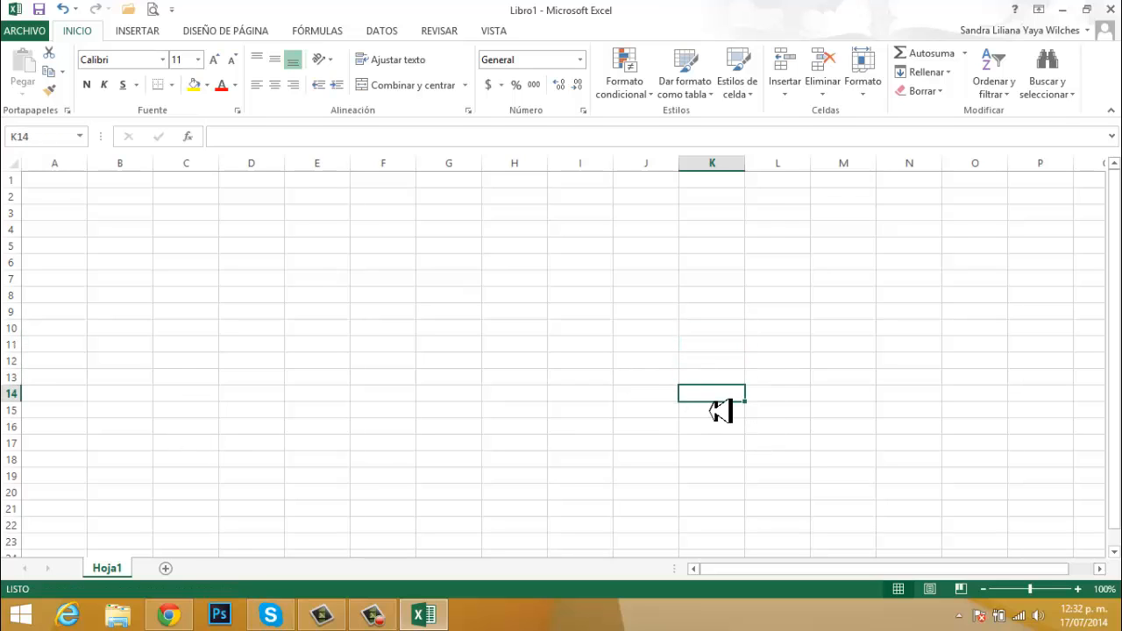
text(sfjlfjsfjlskjf)
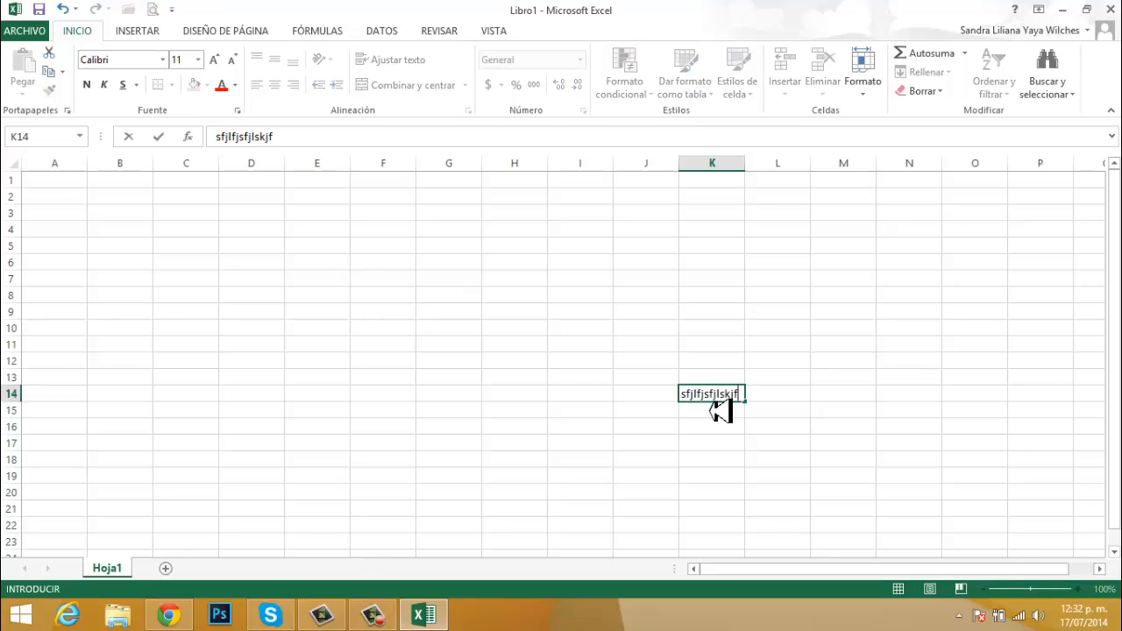
key(Return)
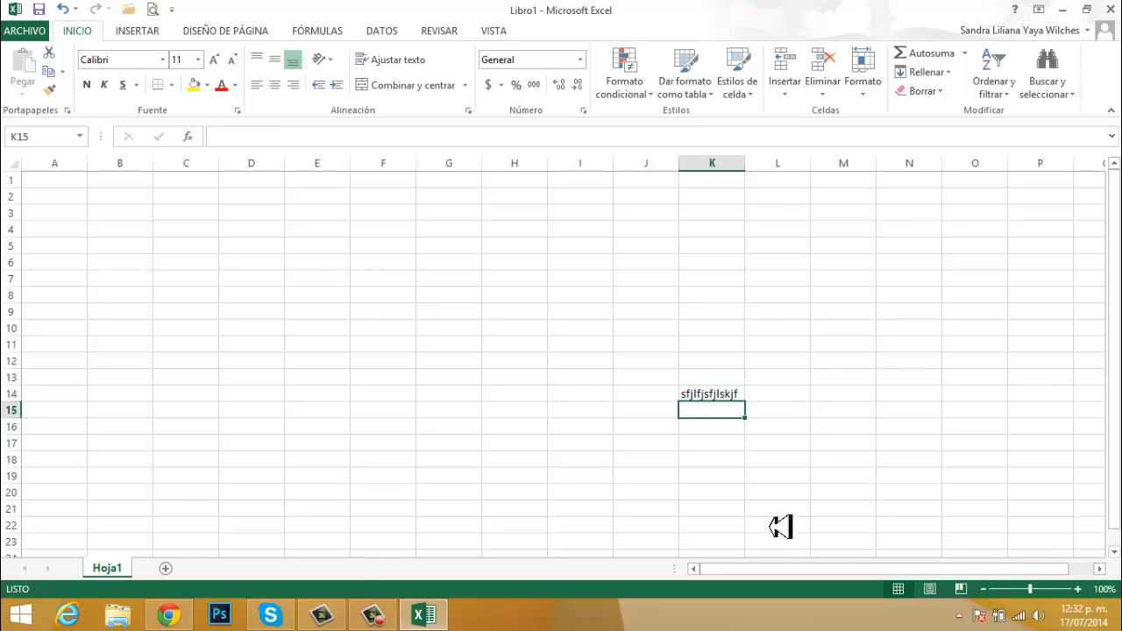
- Edit cell K14 in the formula bar, appending "q" to its text, and accept the change
click(724, 394)
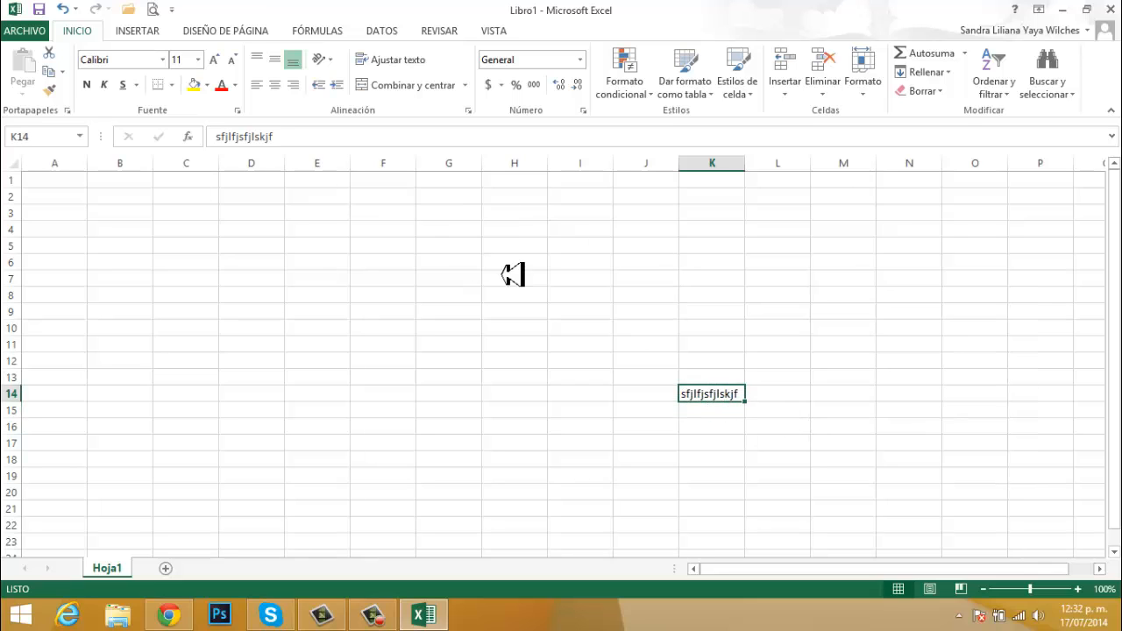
click(309, 139)
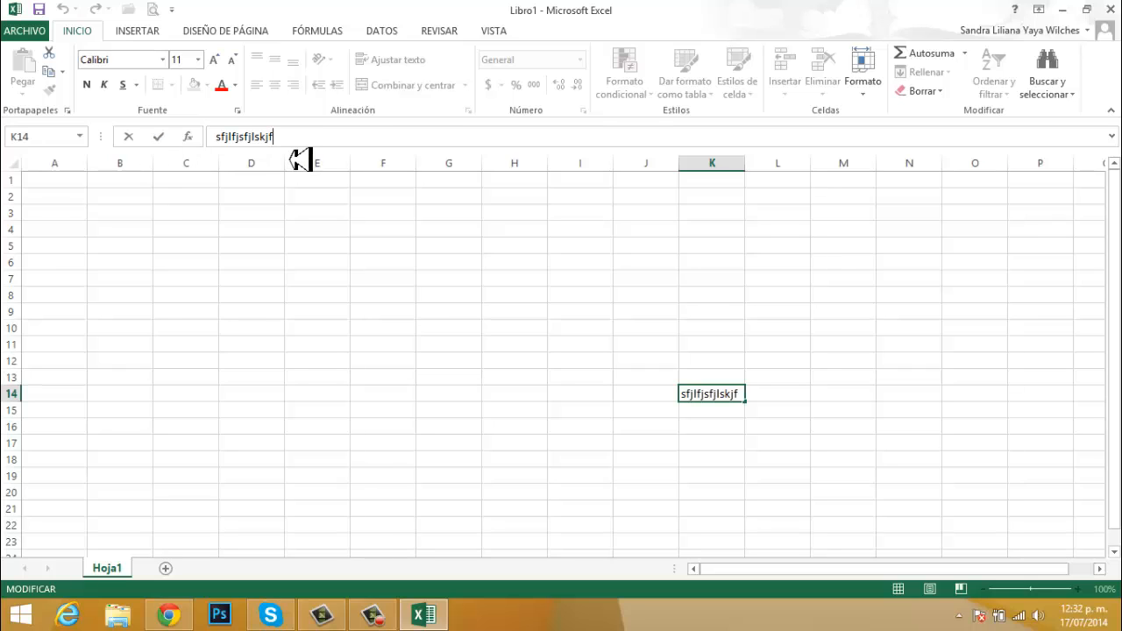
text(q)
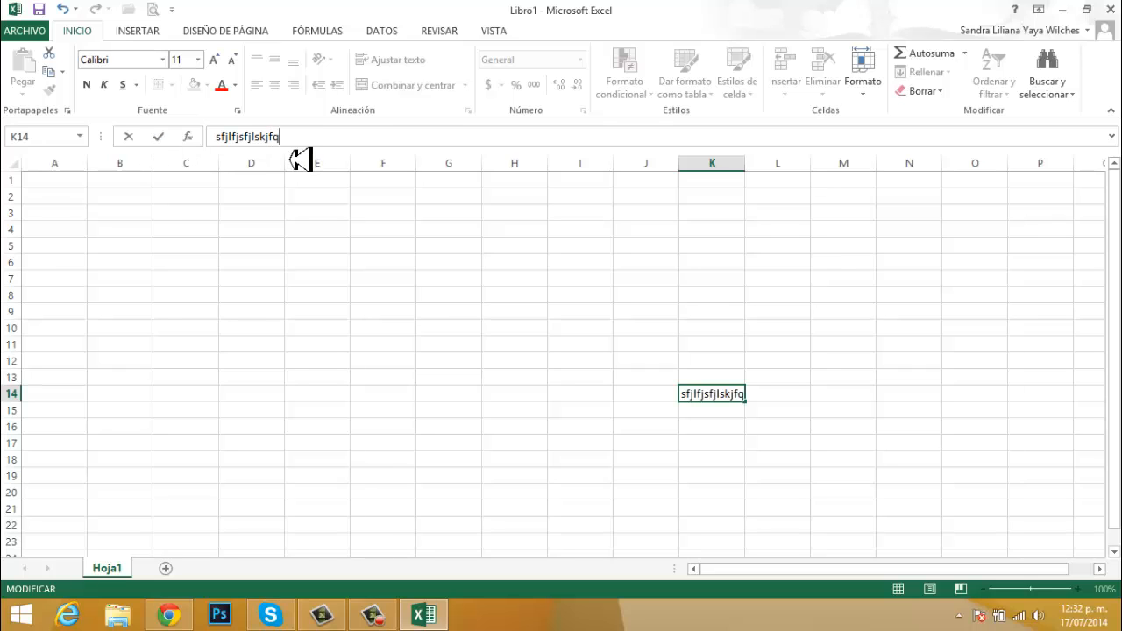
click(161, 142)
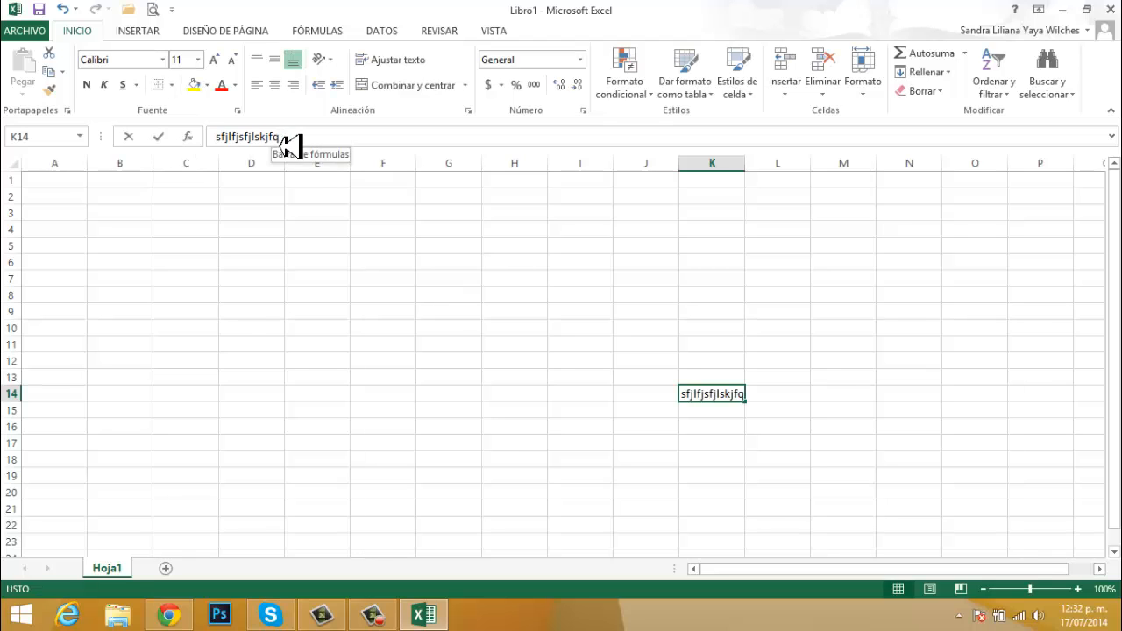
- Clear cell K14's text in the formula bar, view the Insert Function options, and cancel the edit
drag(290, 140, 201, 145)
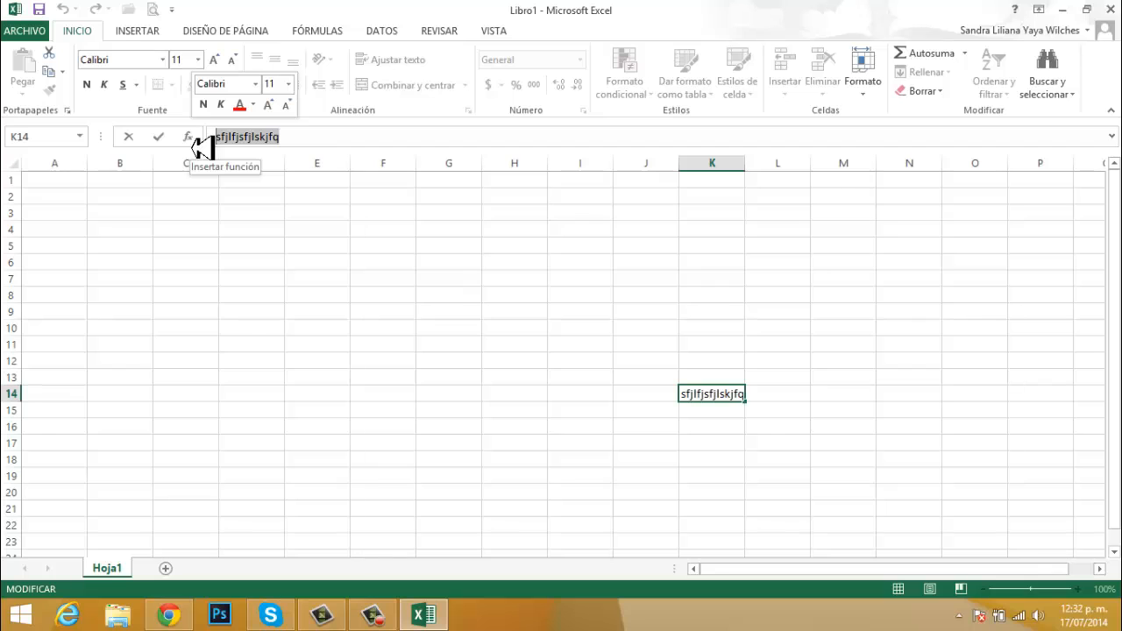
key(Delete)
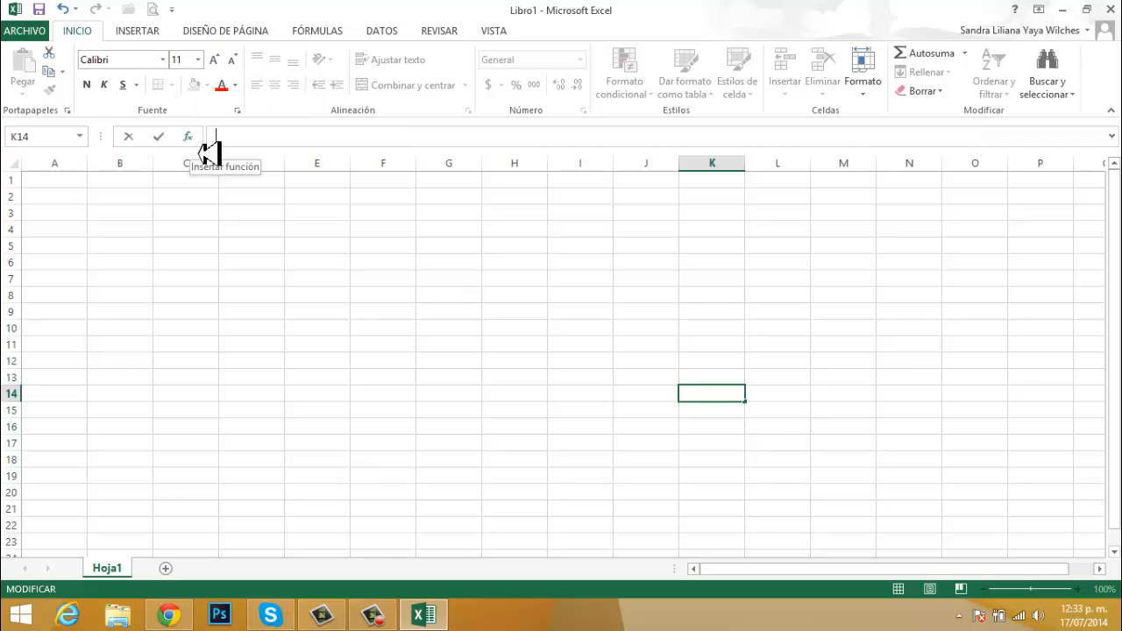
click(188, 138)
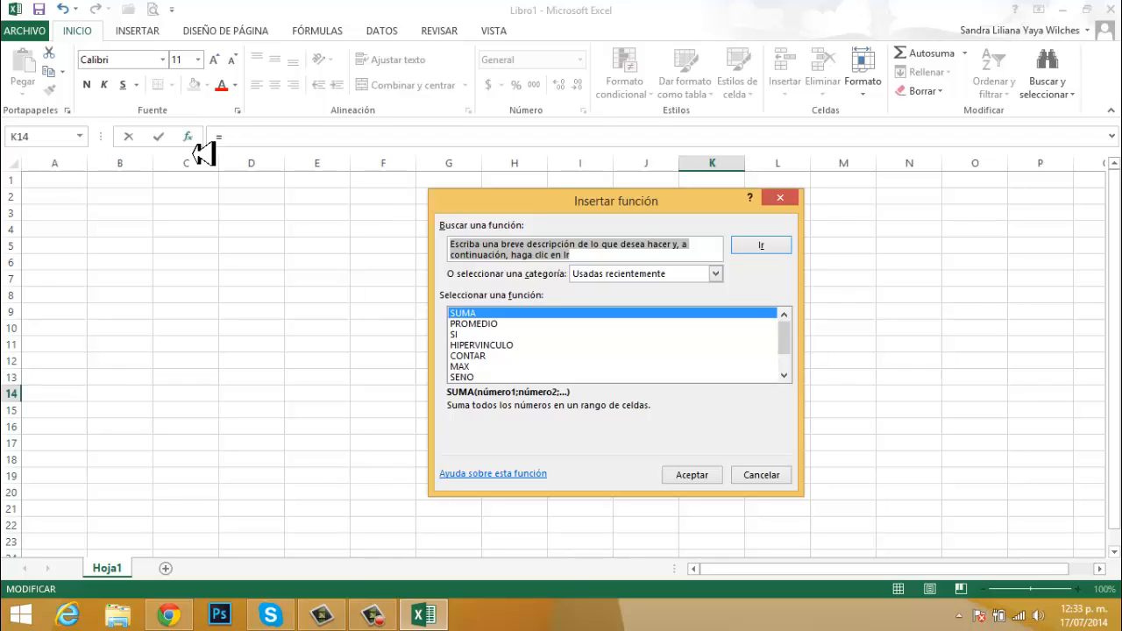
click(765, 478)
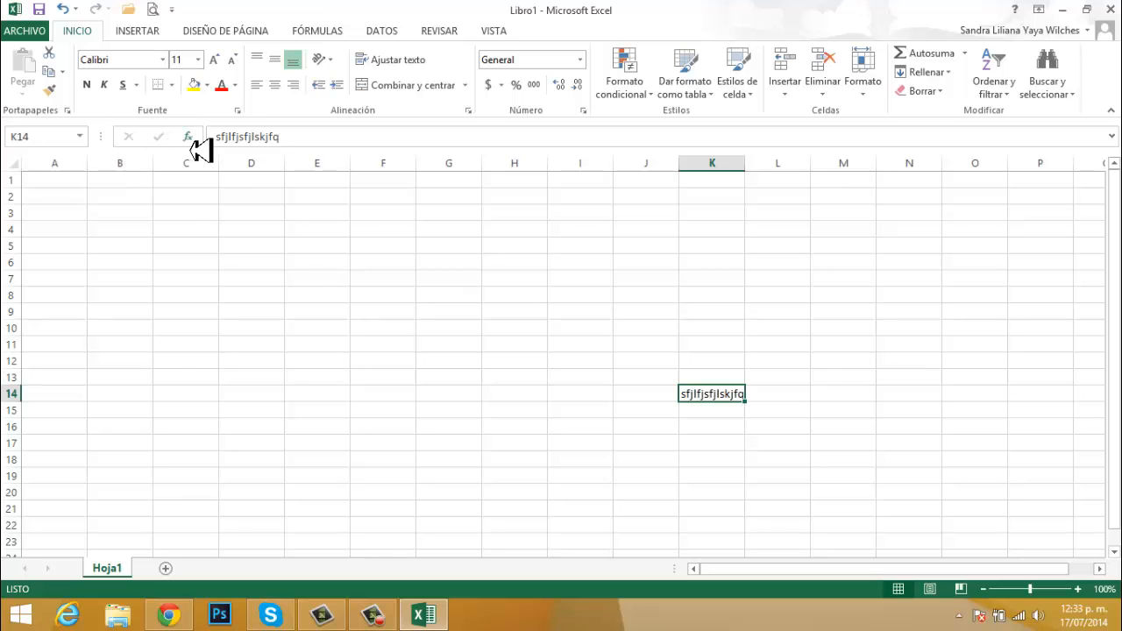
- Replace cell K14's text with "nombre funcionario" through the formula bar, and clear the cell's contents again
click(293, 139)
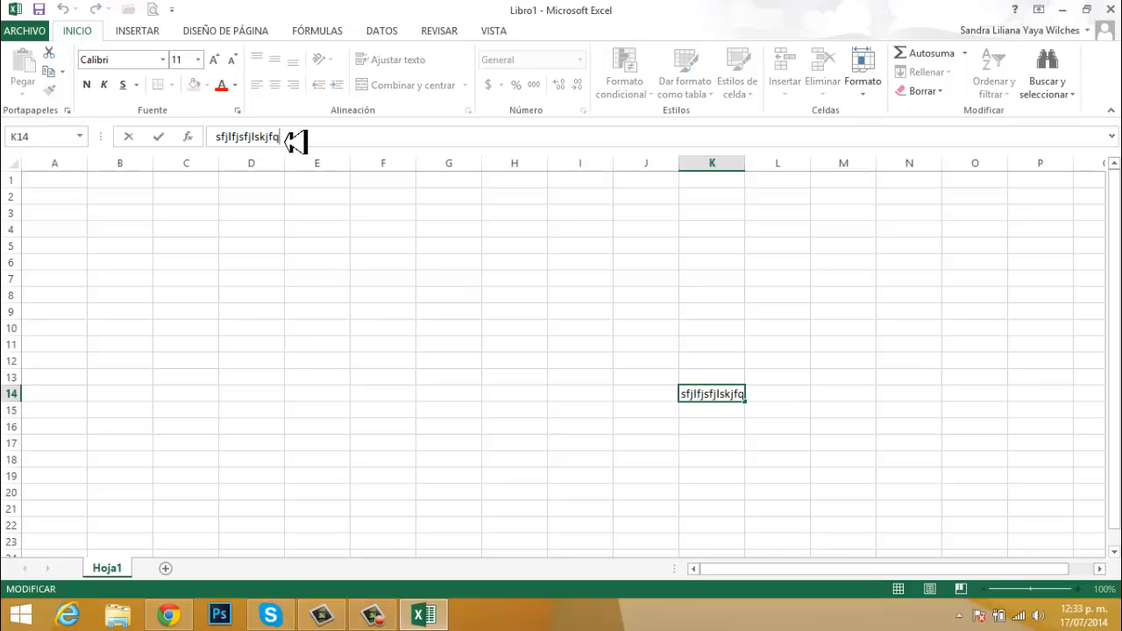
key(BackSpace)
key(BackSpace)
key(BackSpace)
key(BackSpace)
key(BackSpace)
key(BackSpace)
key(BackSpace)
key(BackSpace)
key(BackSpace)
key(BackSpace)
key(BackSpace)
key(BackSpace)
key(BackSpace)
key(BackSpace)
key(BackSpace)
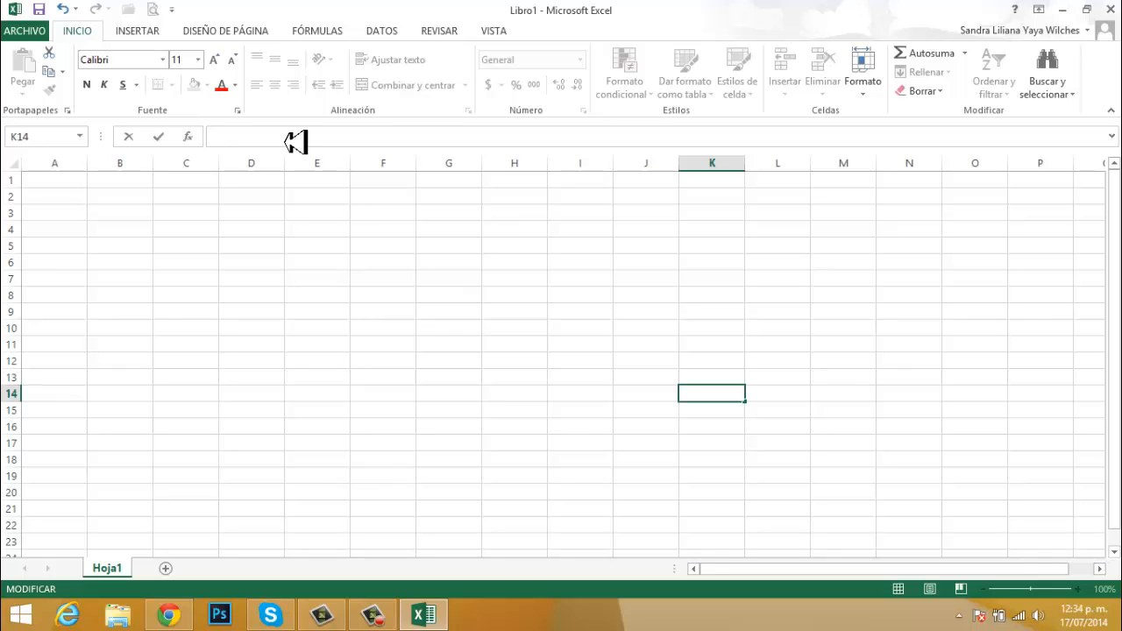
text(nombre fun)
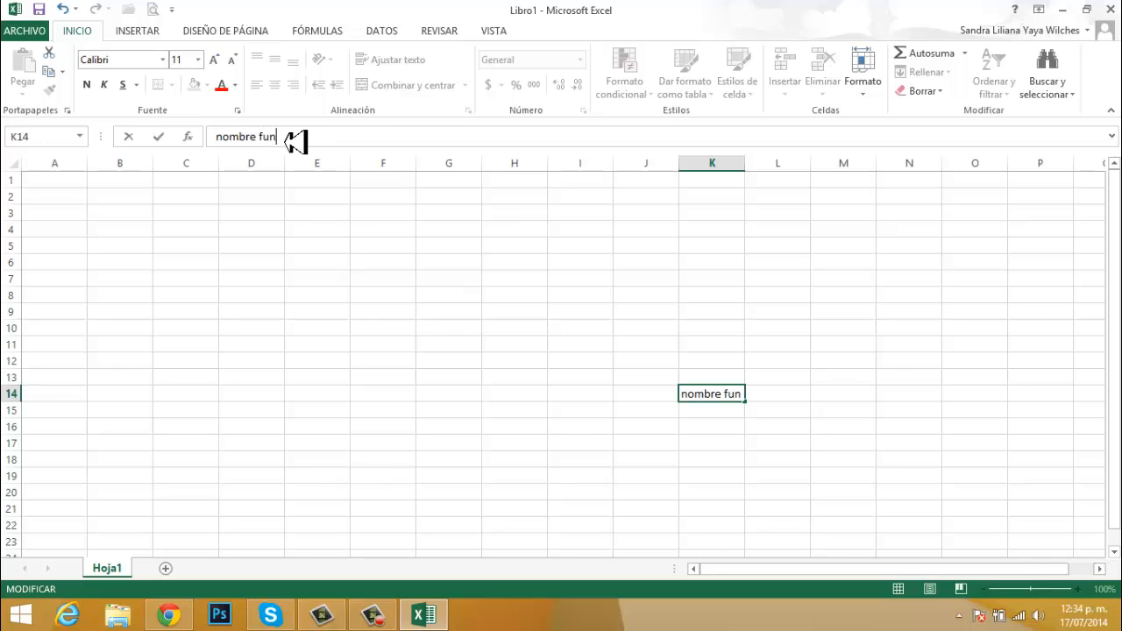
text(cionario)
key(Return)
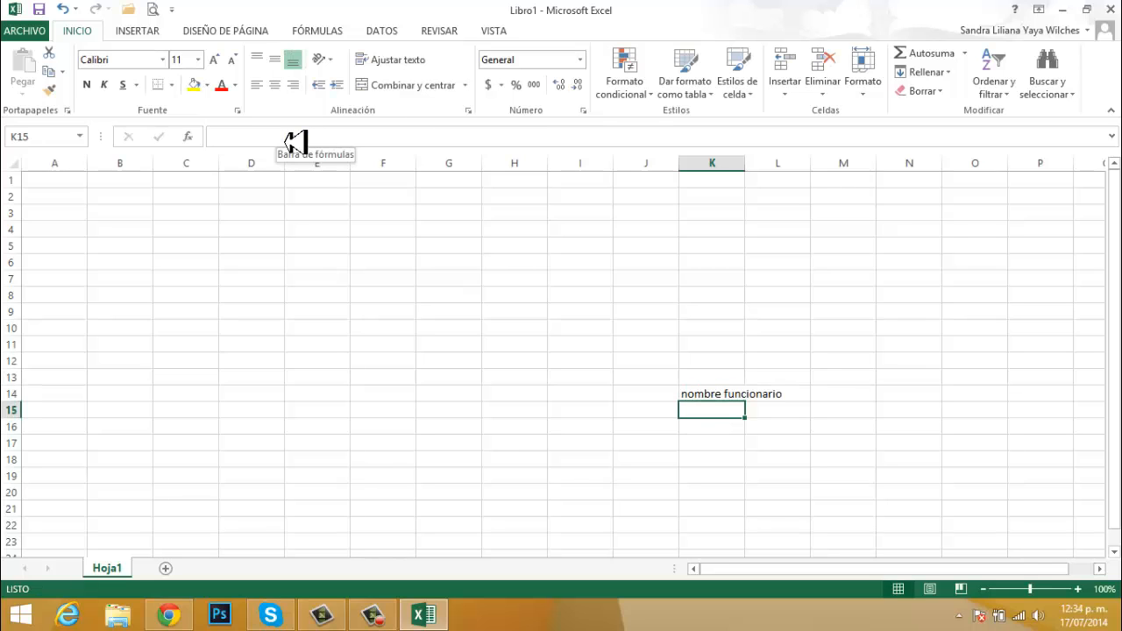
click(693, 394)
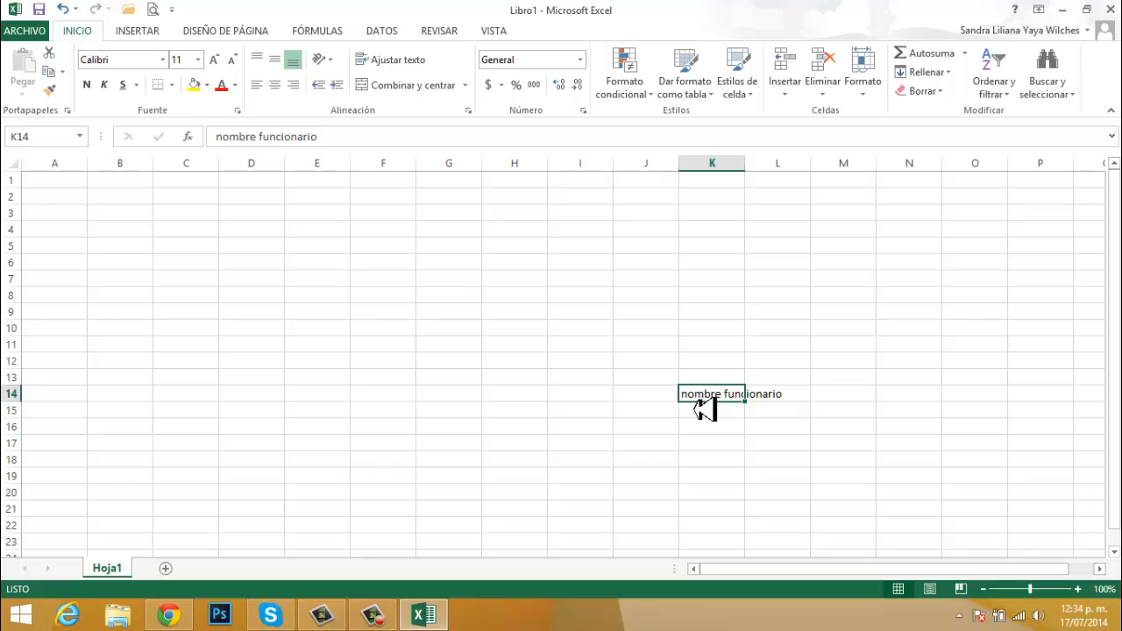
key(Delete)
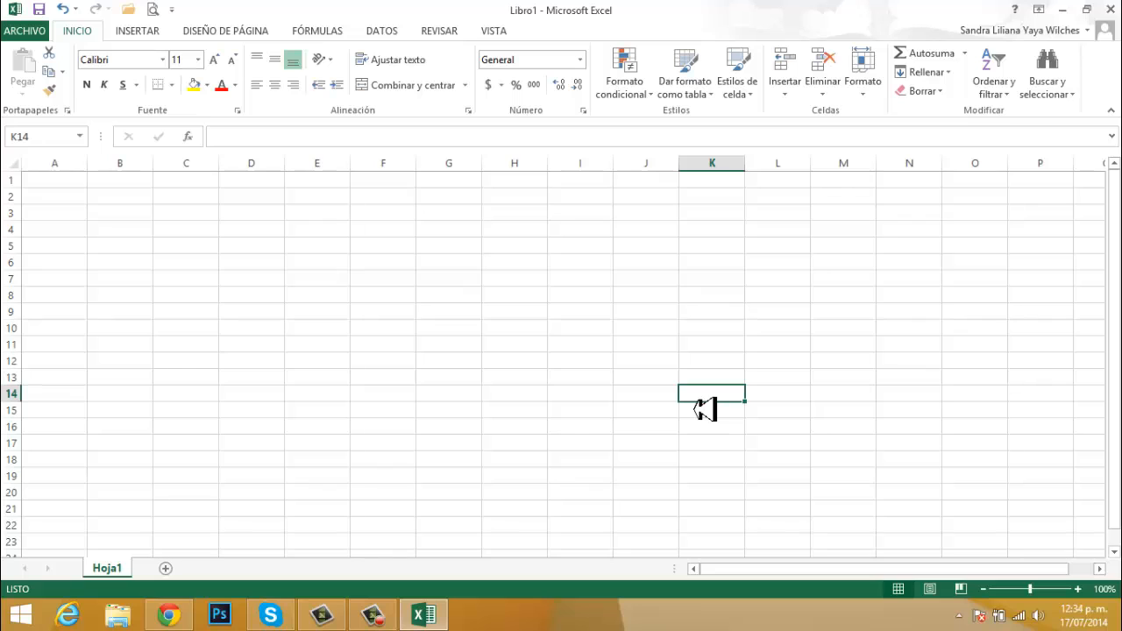
- Place the cursor in K14's formula bar without entering anything, and select the whole of column A
click(257, 140)
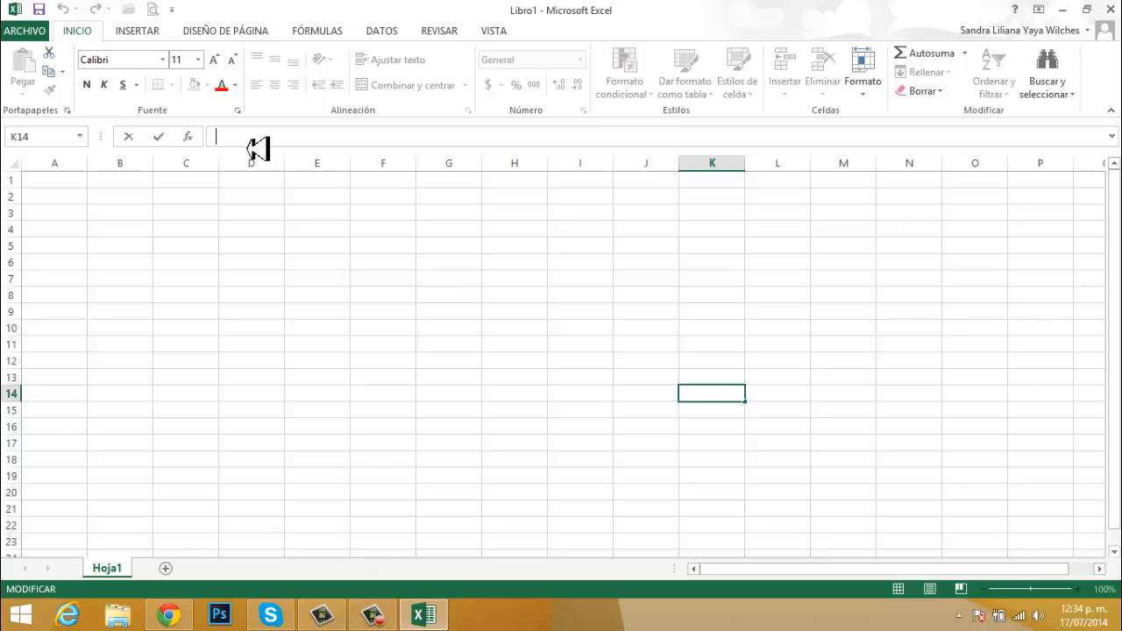
click(305, 290)
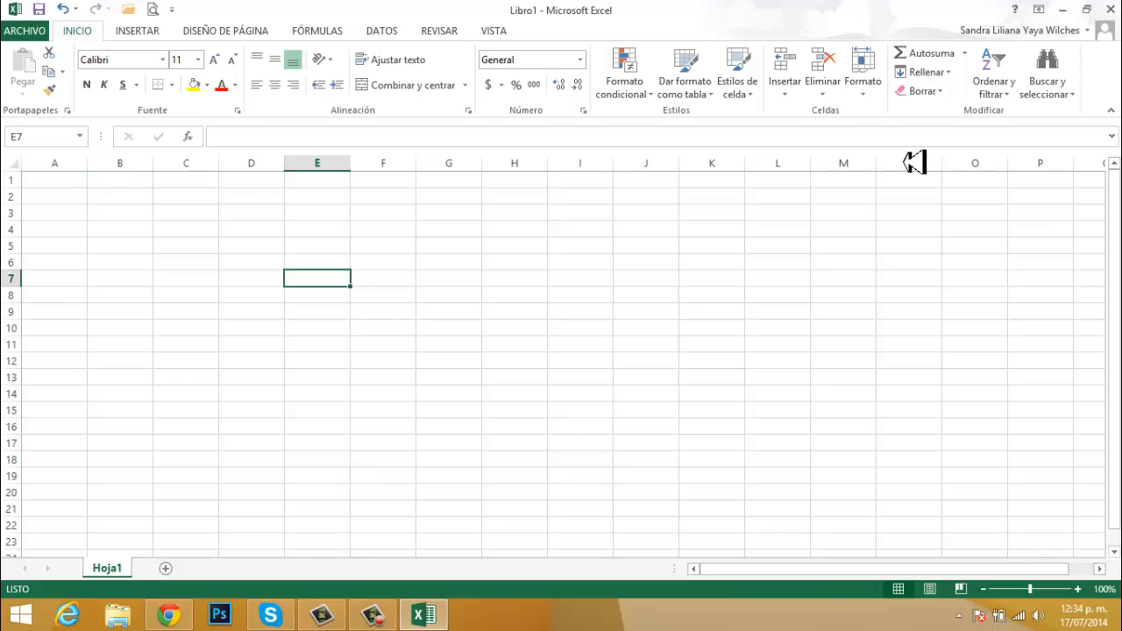
click(53, 180)
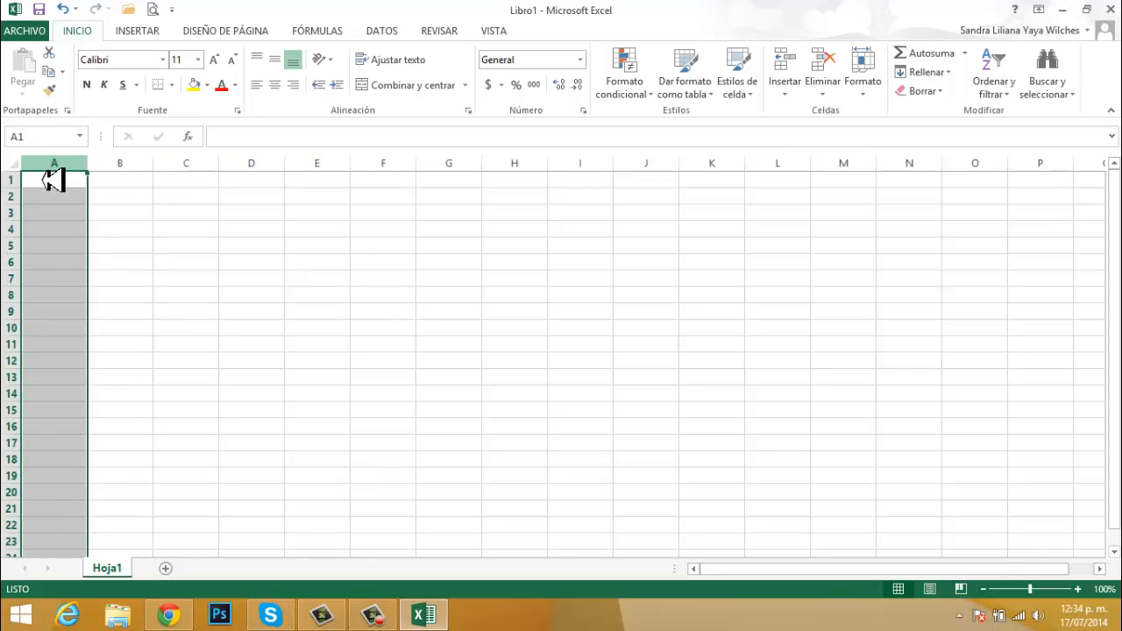
click(166, 200)
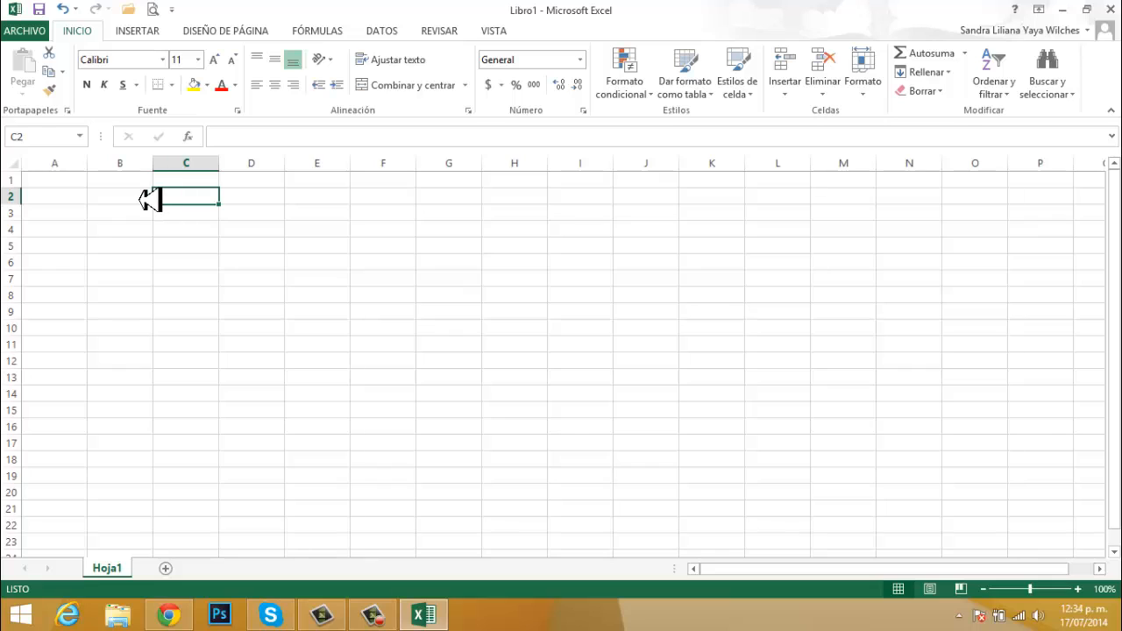
- Jump from cell B1 to the last column of row 1 and back to cell A1
click(142, 184)
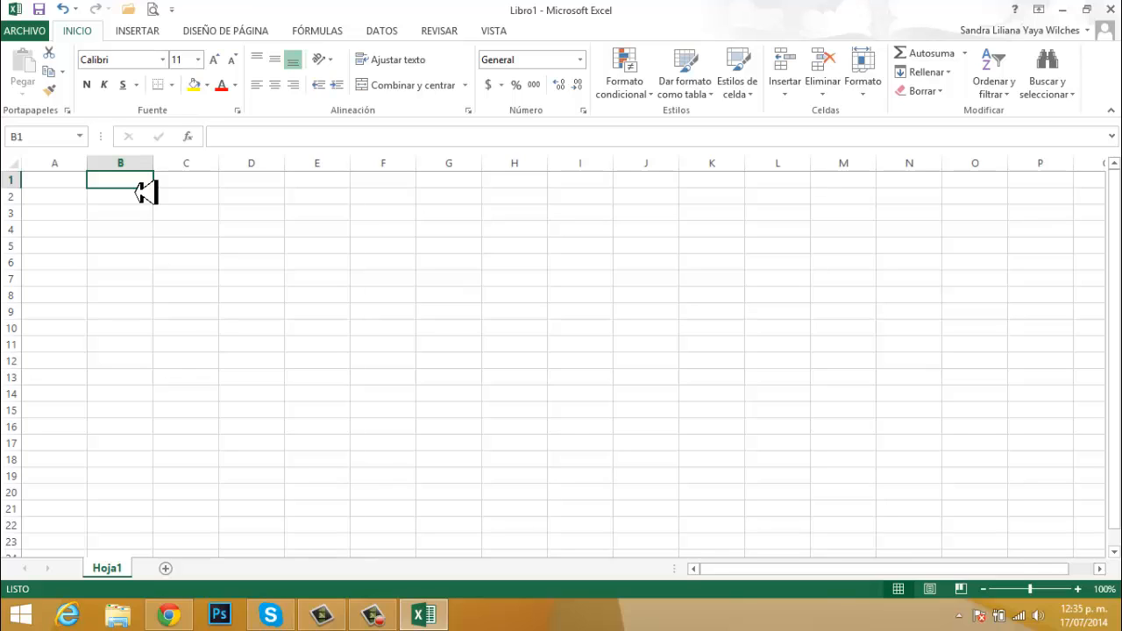
key(End)
key(Right)
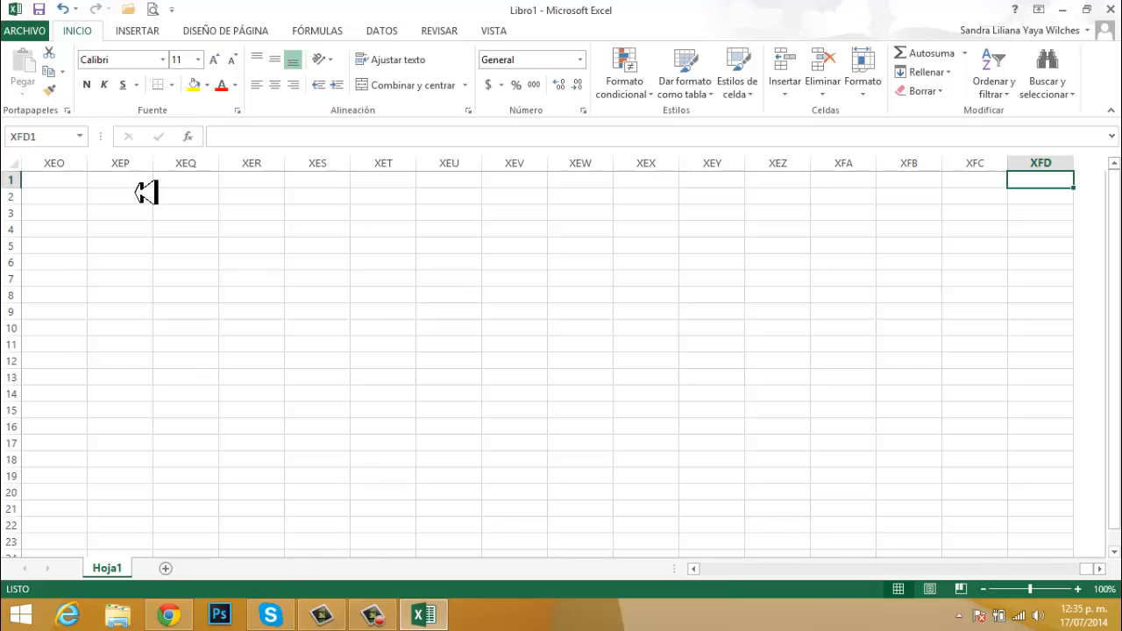
key(End)
key(Left)
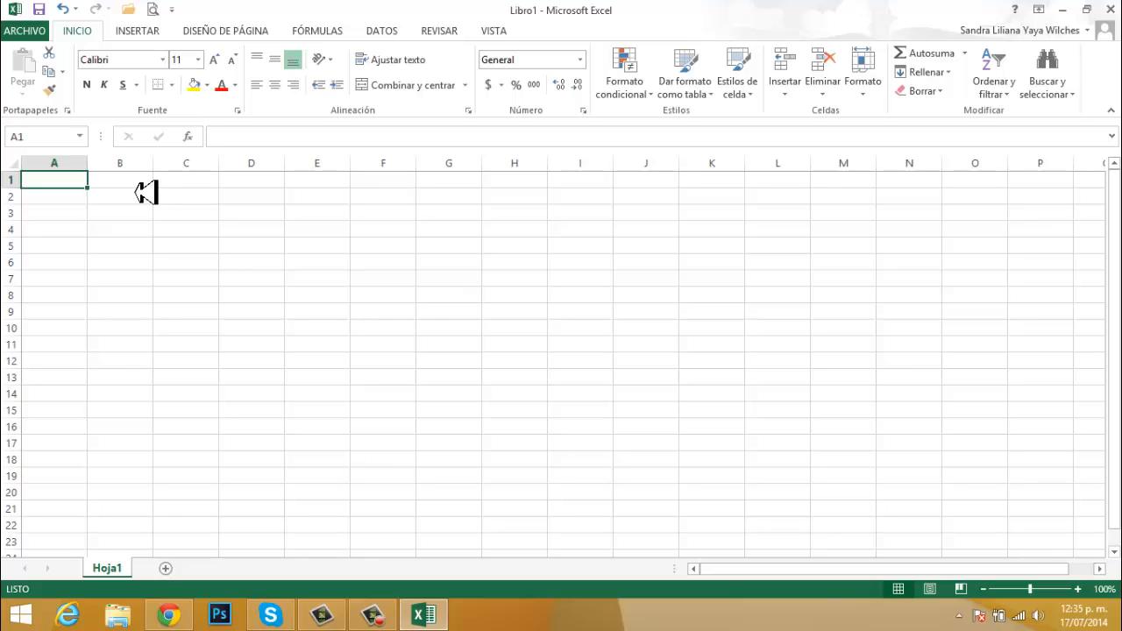
- Jump from cell A1 to the last row of column A and back up to A1
key(End)
key(Down)
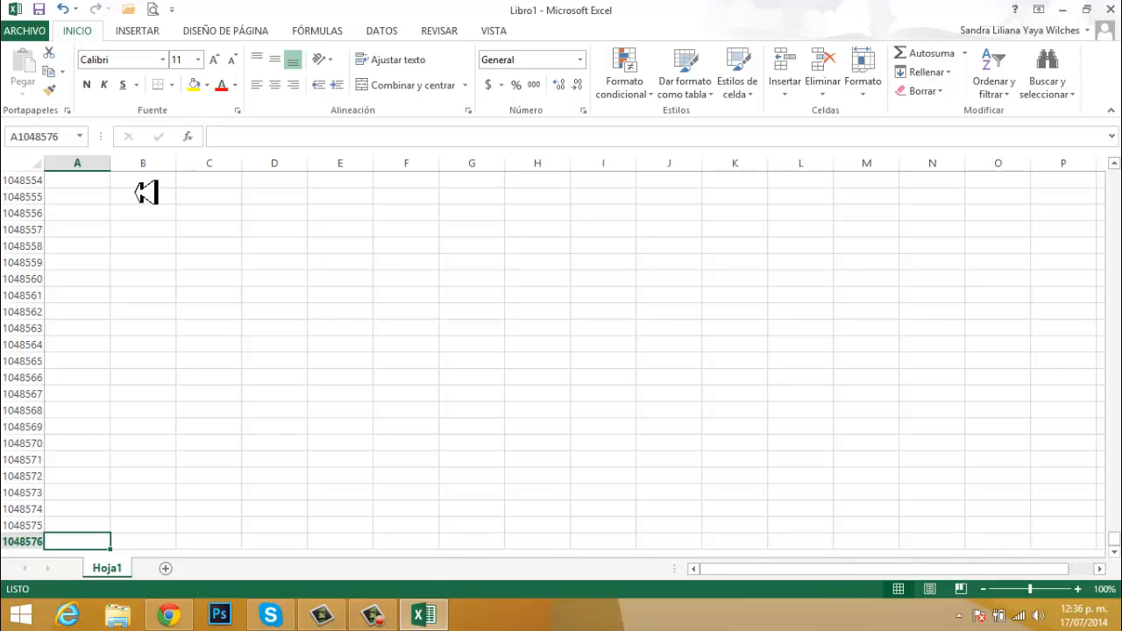
key(End)
key(Up)
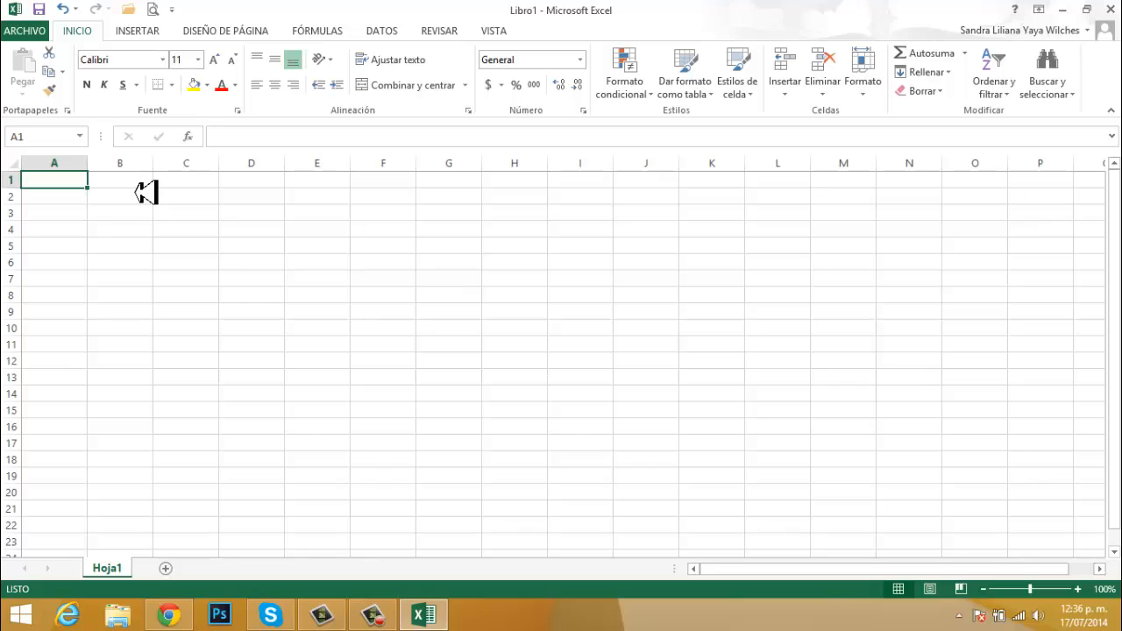
- Select the whole of row 1 and fill all its cells with the value 1 at once
key(End)
key(shift+space)
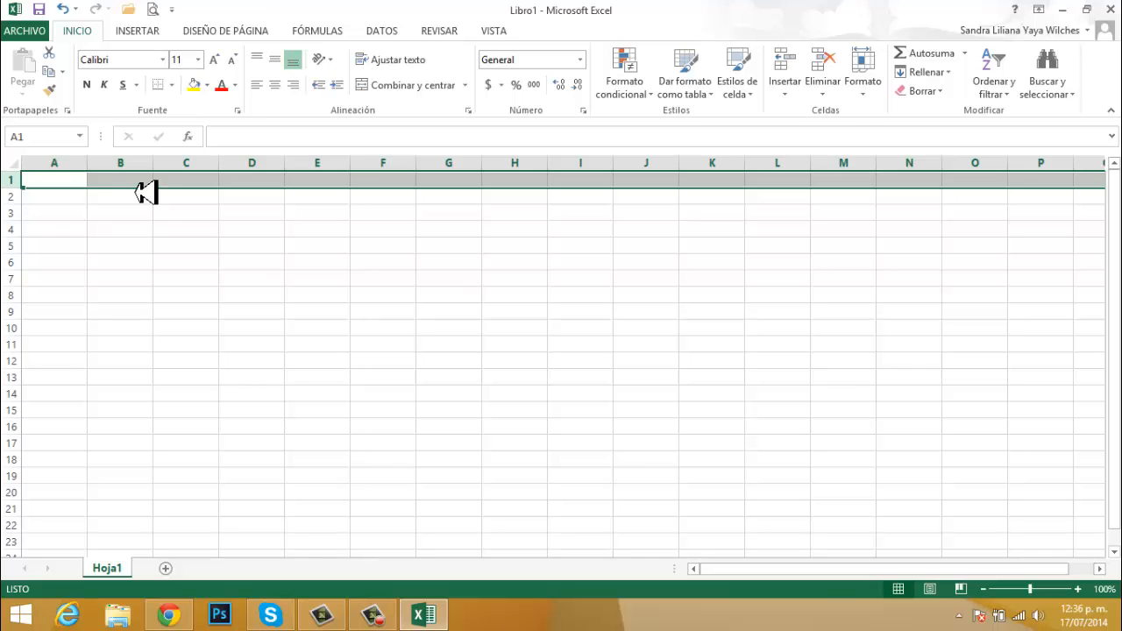
text(1)
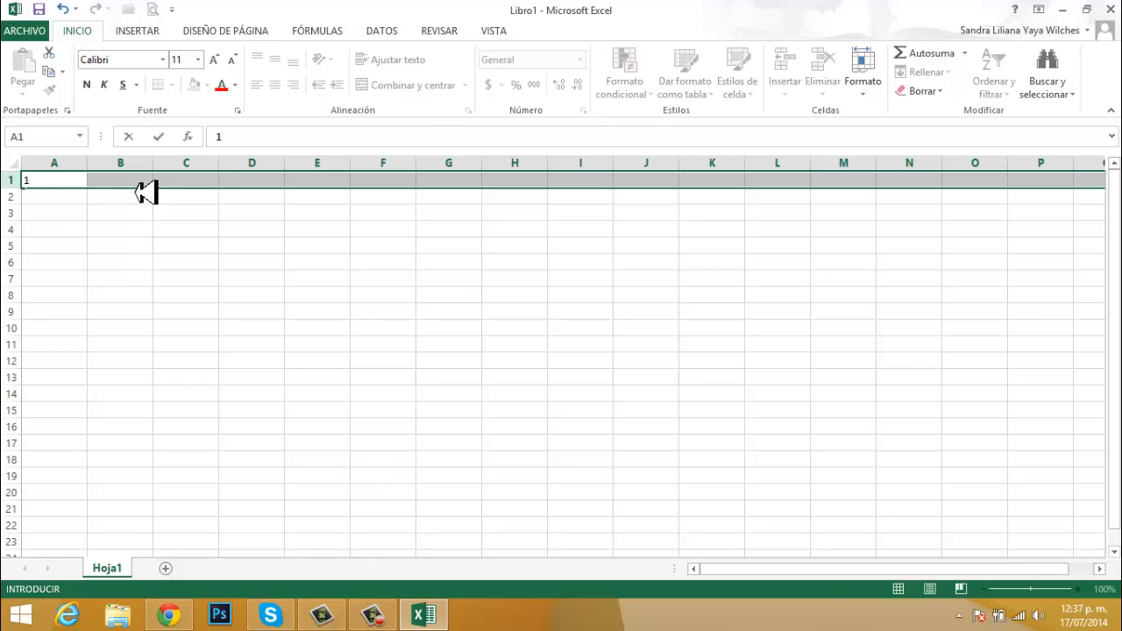
key(ctrl+Return)
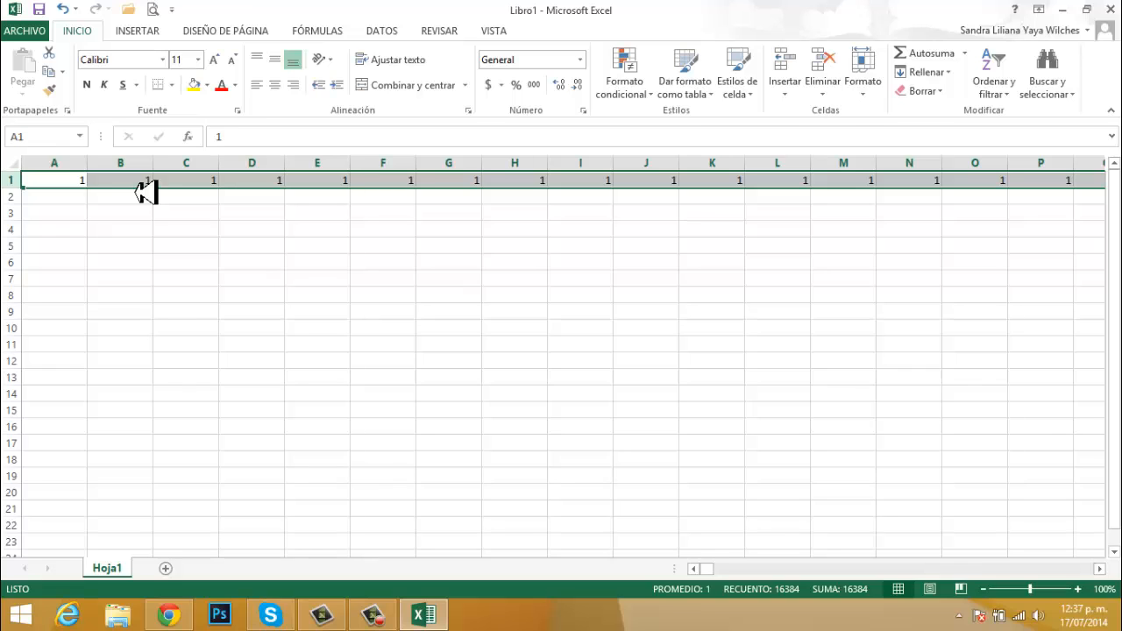
- Enter the formula =SUMA(1:1) in cell A2 to add up the whole of row 1
key(Down)
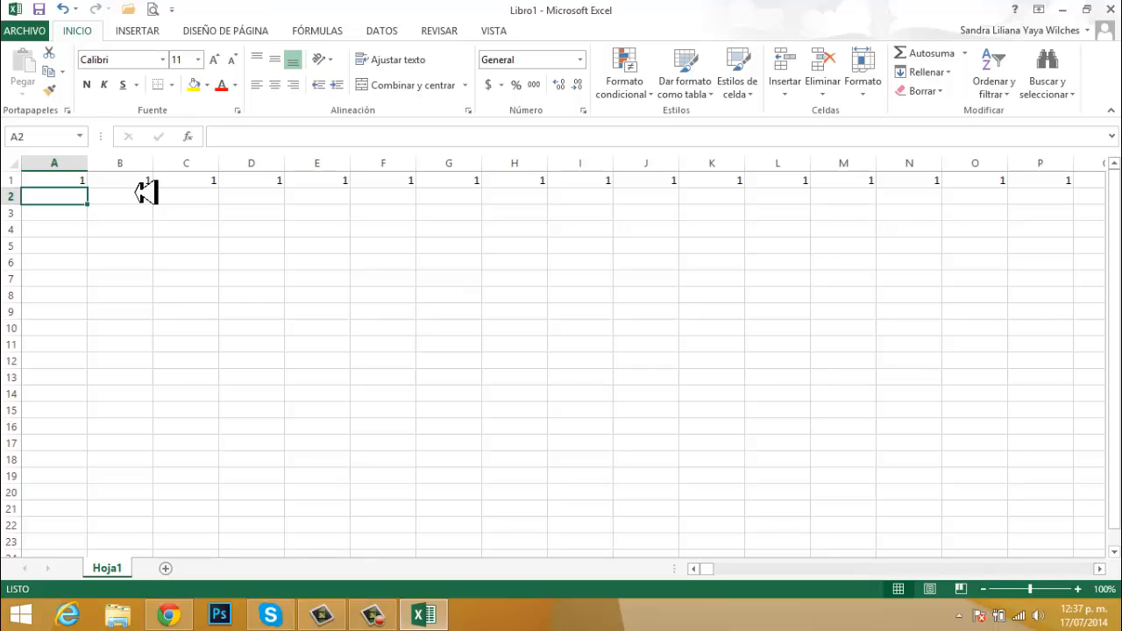
text(=s)
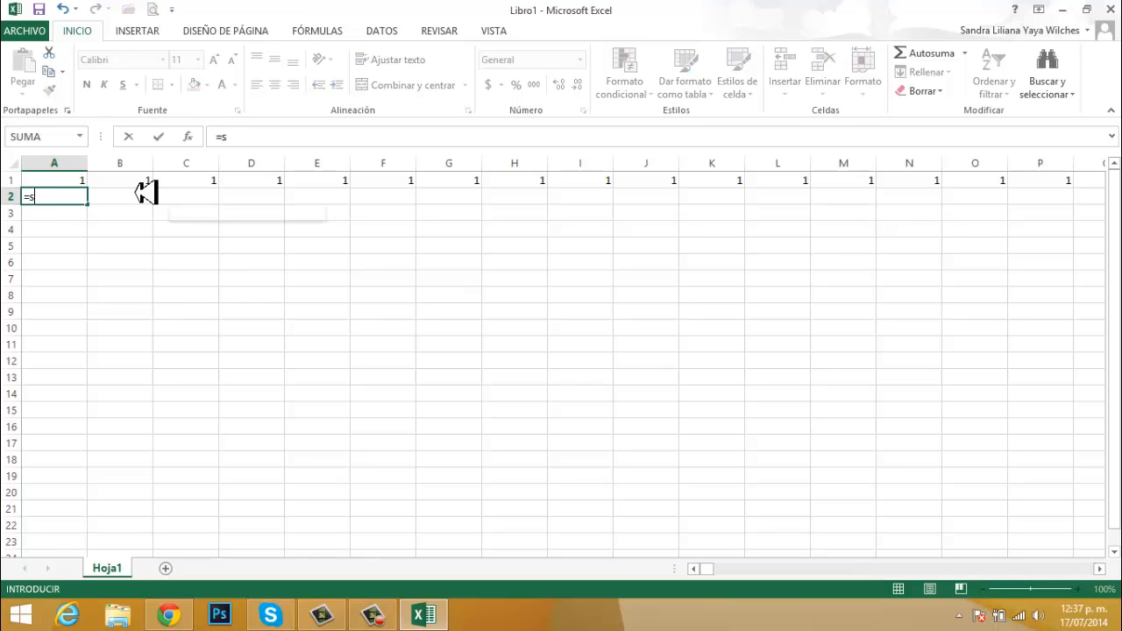
text(uma()
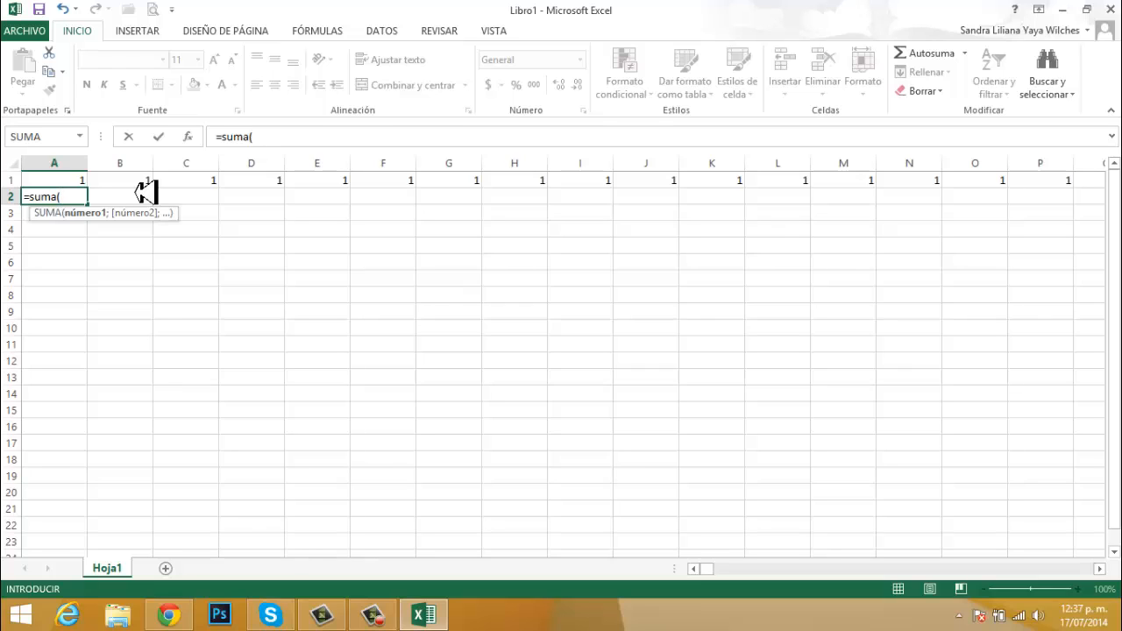
key(Up)
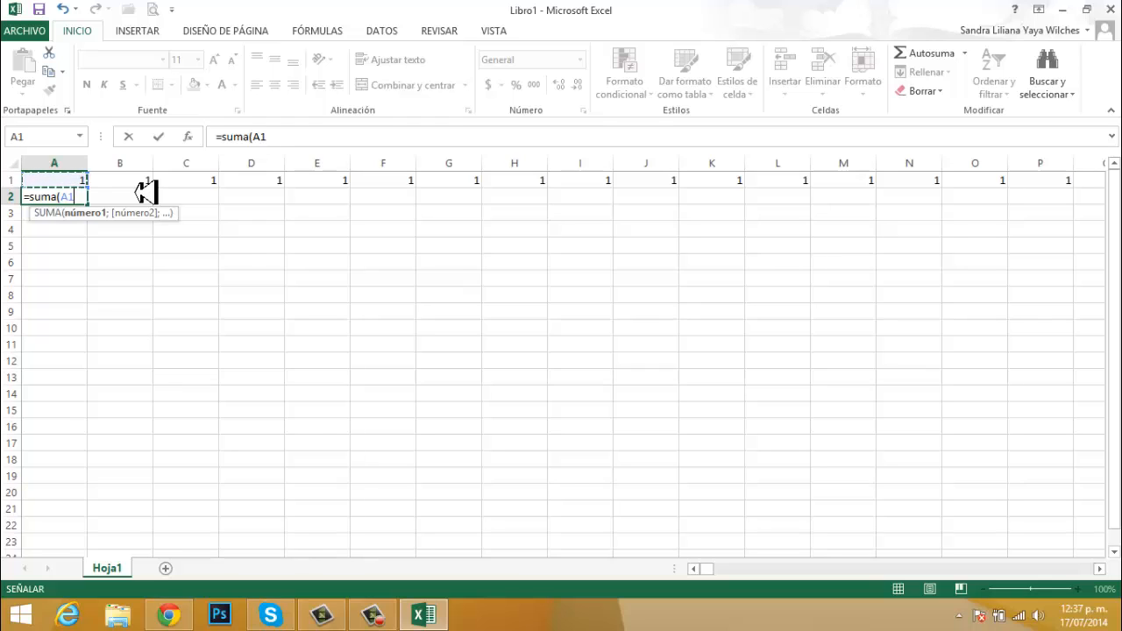
key(F8)
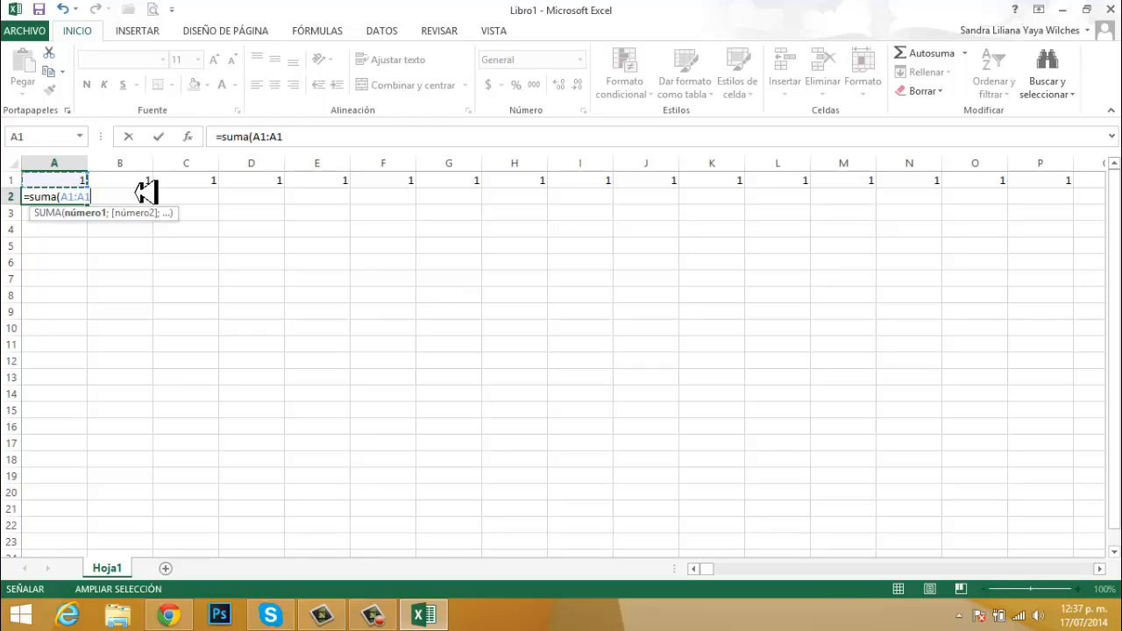
key(Right)
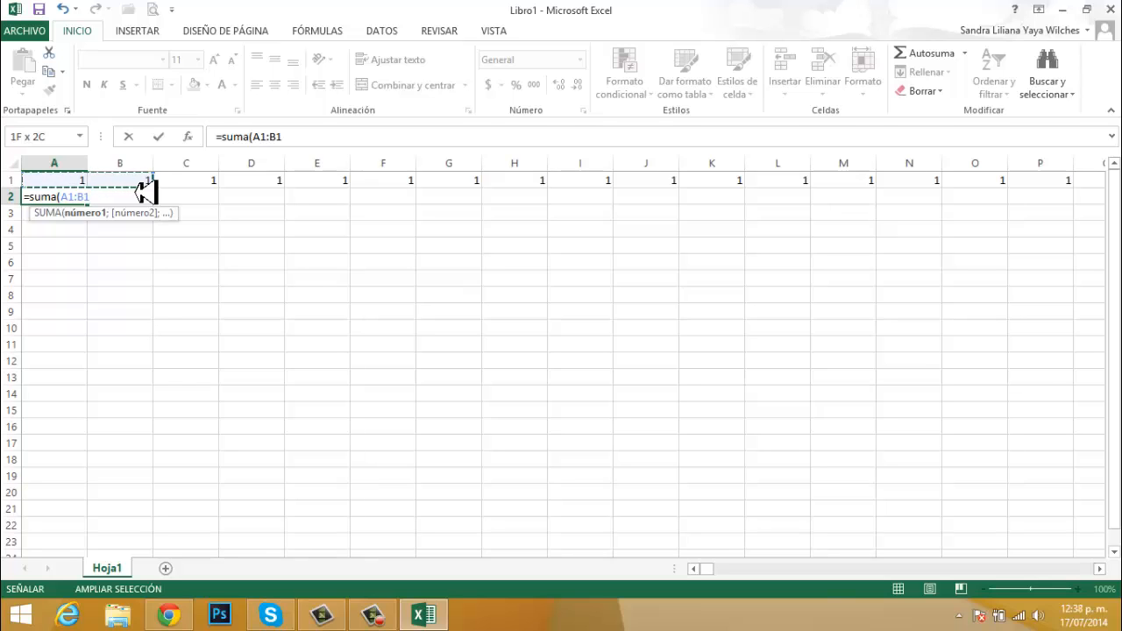
key(shift+space)
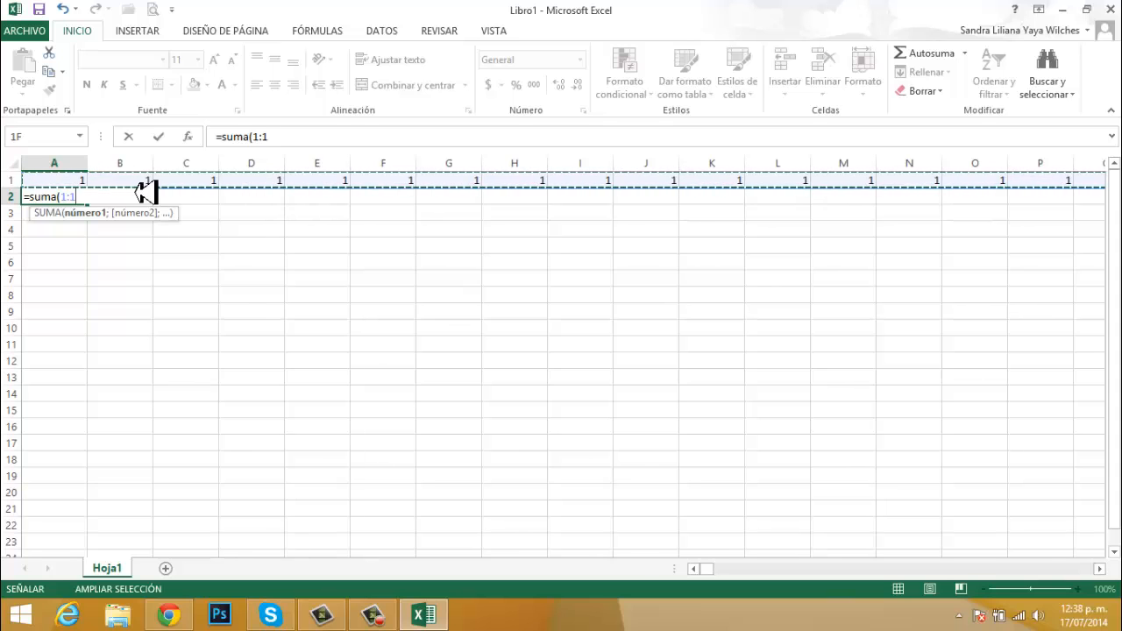
text())
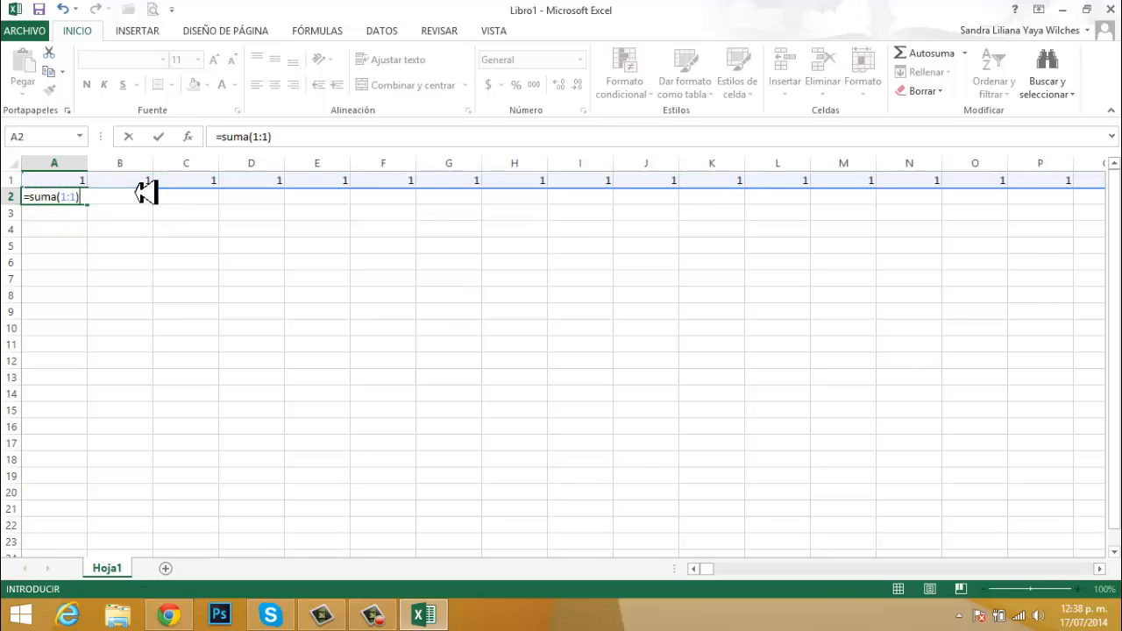
key(Return)
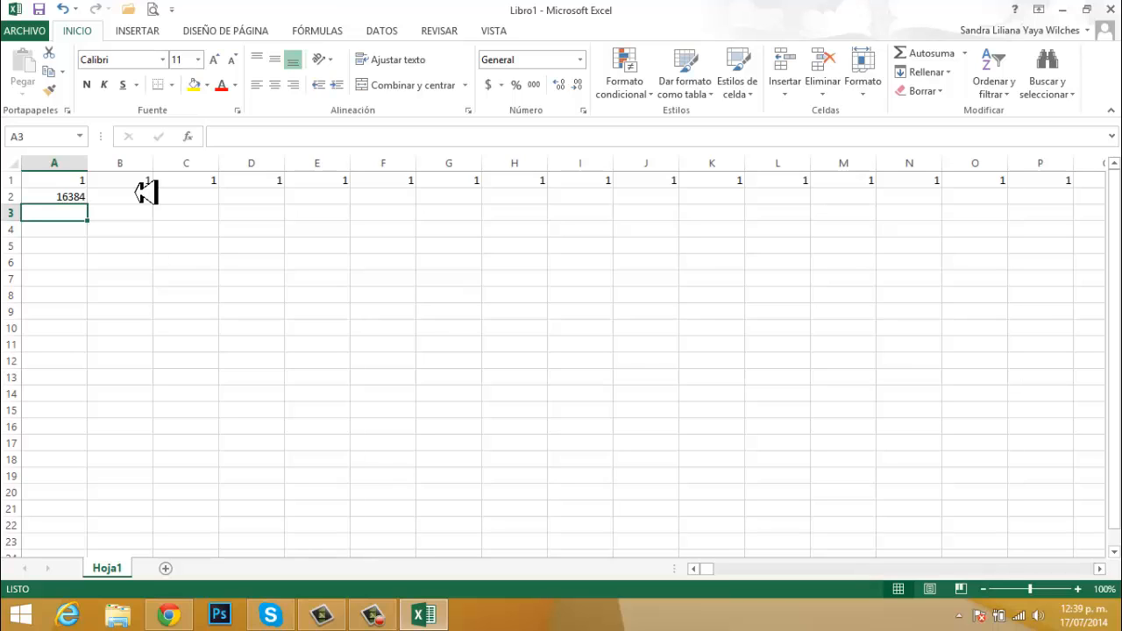
- Check the formula behind the sum in cell A2, and select the entire worksheet
key(Up)
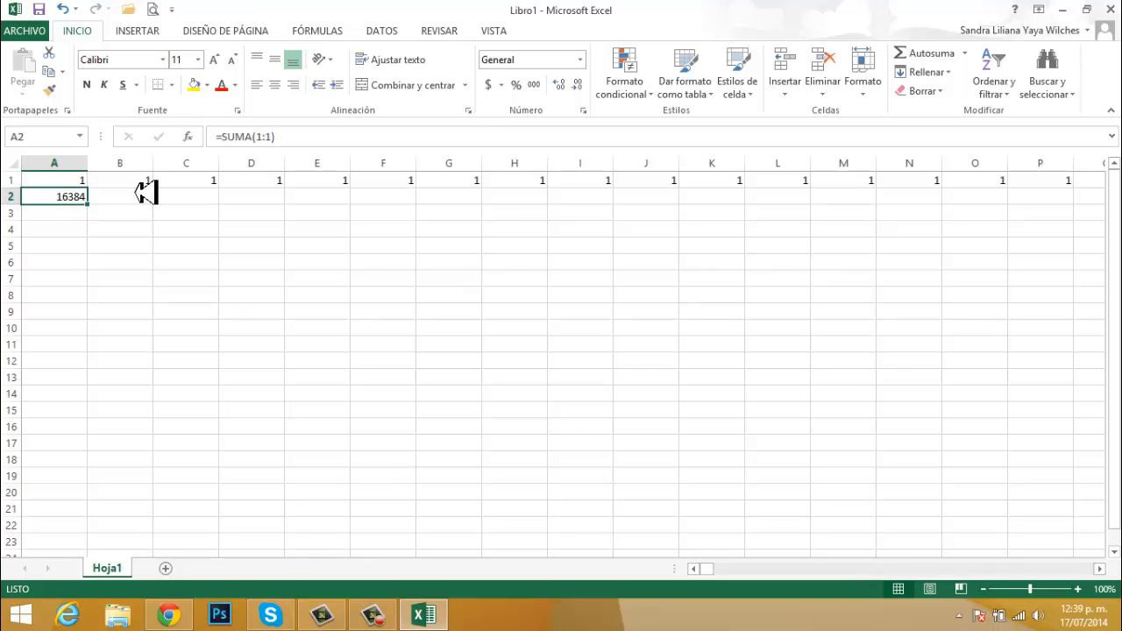
key(Right)
key(Right)
key(Down)
key(Down)
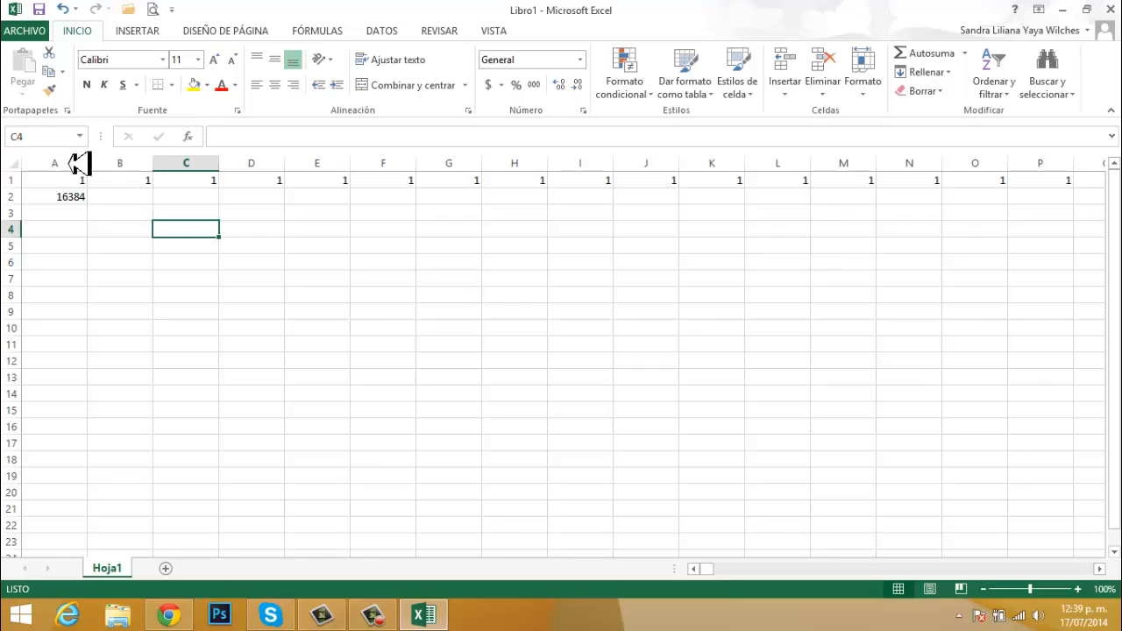
click(20, 168)
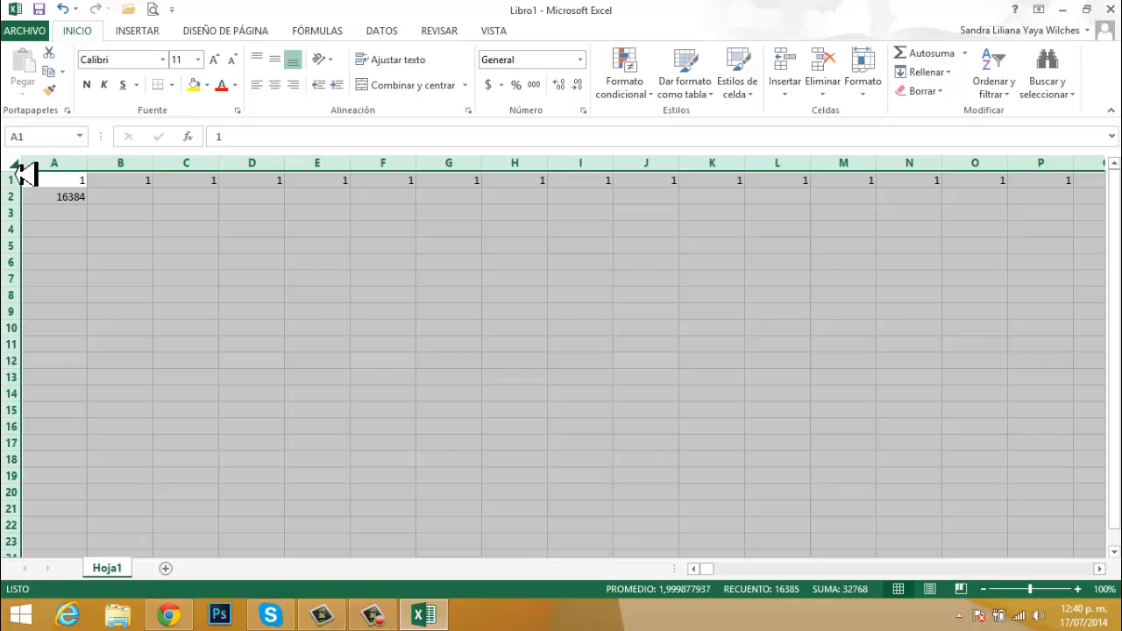
- Enter the column count 16384 in cell A4 and the row count 1048576 in cell B4
key(Down)
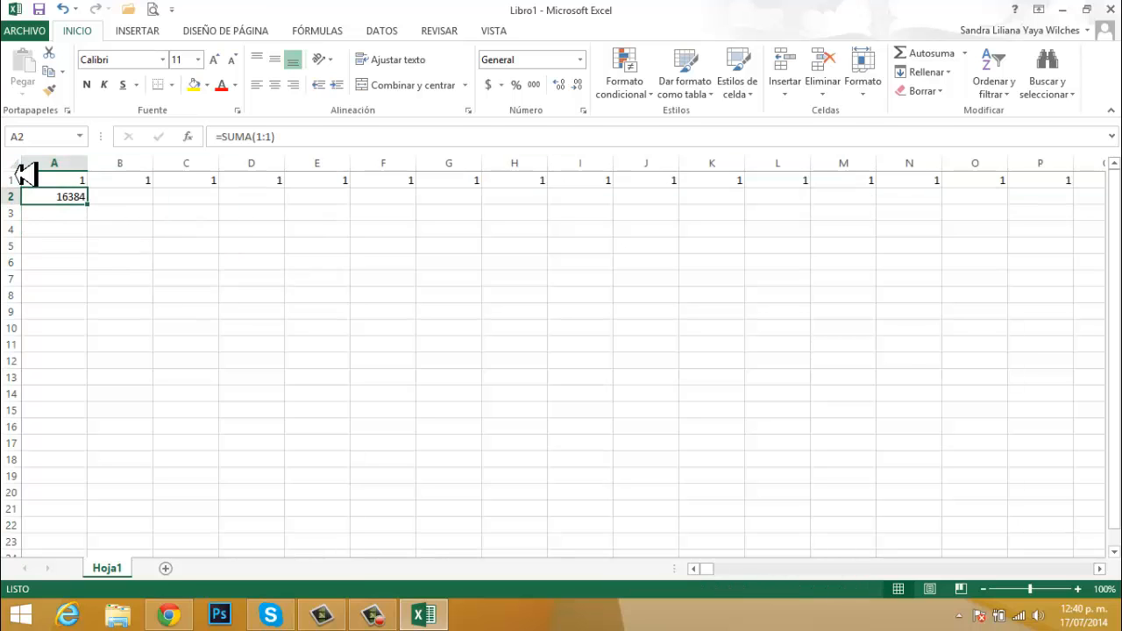
key(Down)
key(Right)
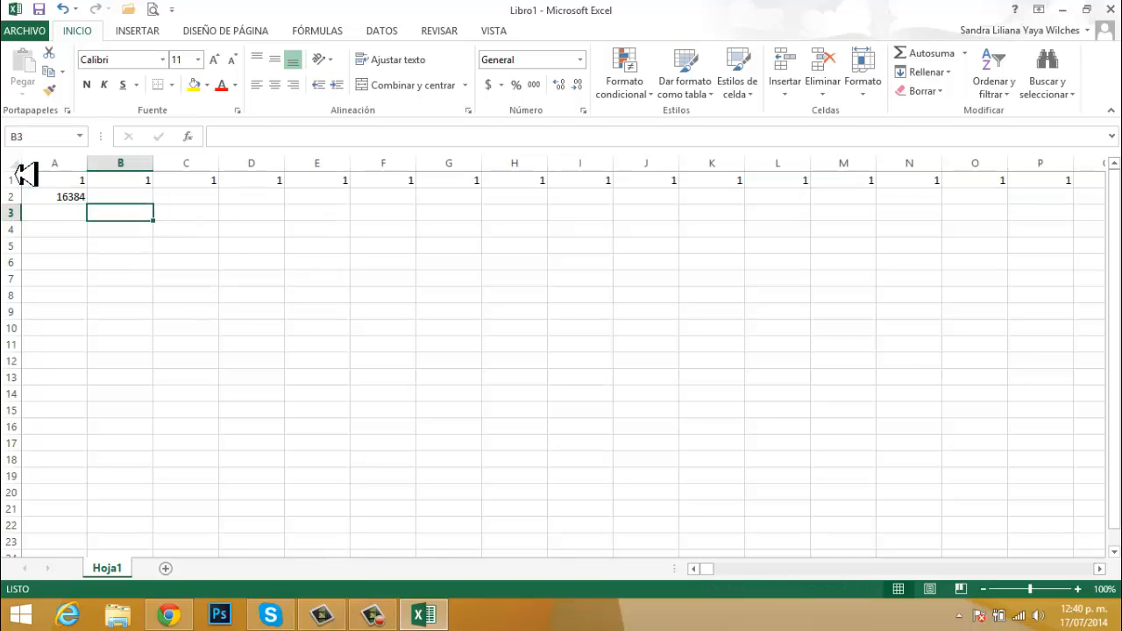
key(Left)
key(Down)
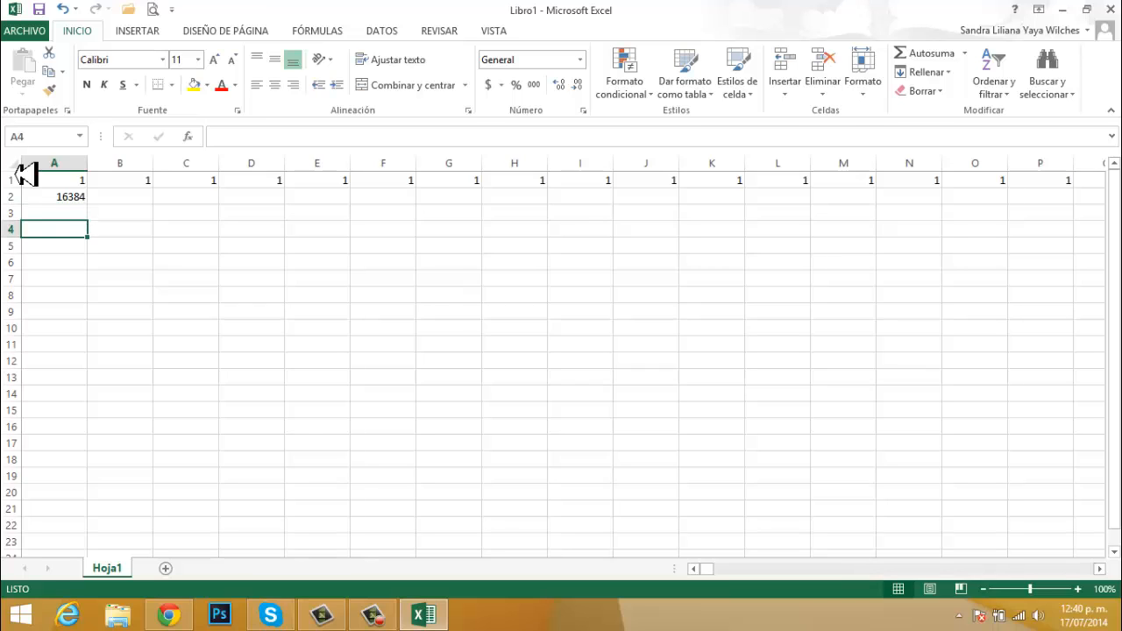
text(16384)
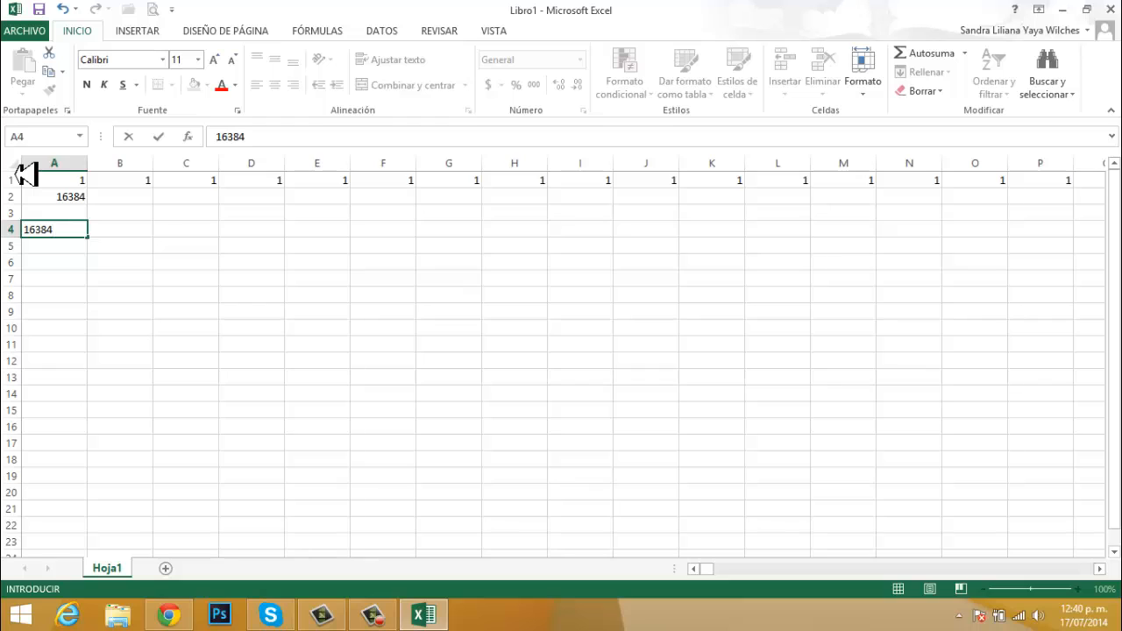
key(Tab)
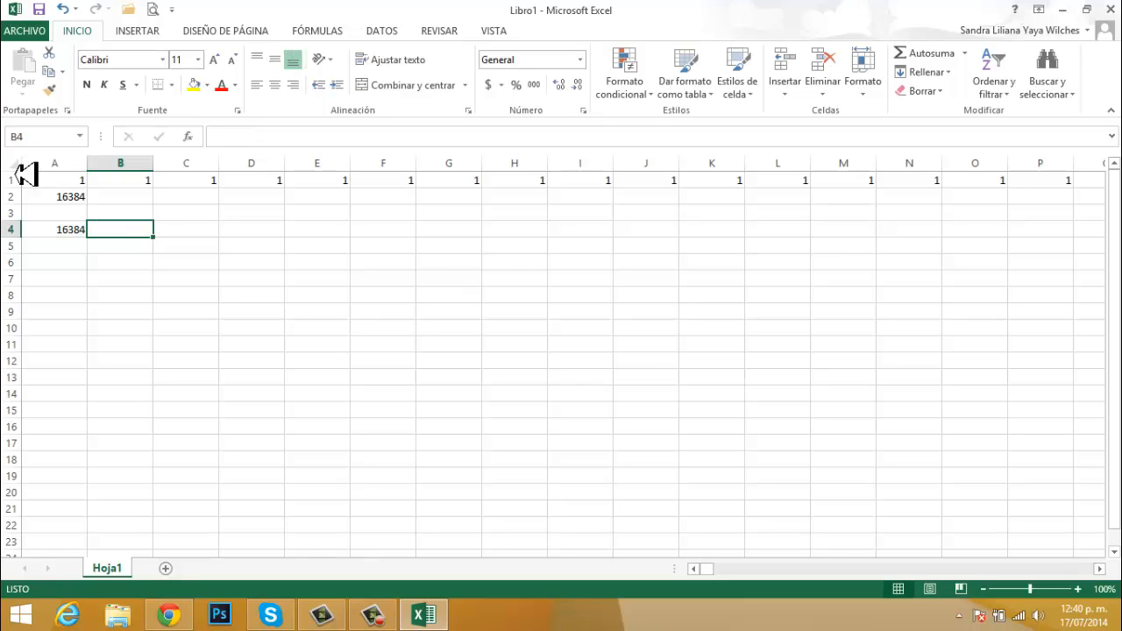
text(101)
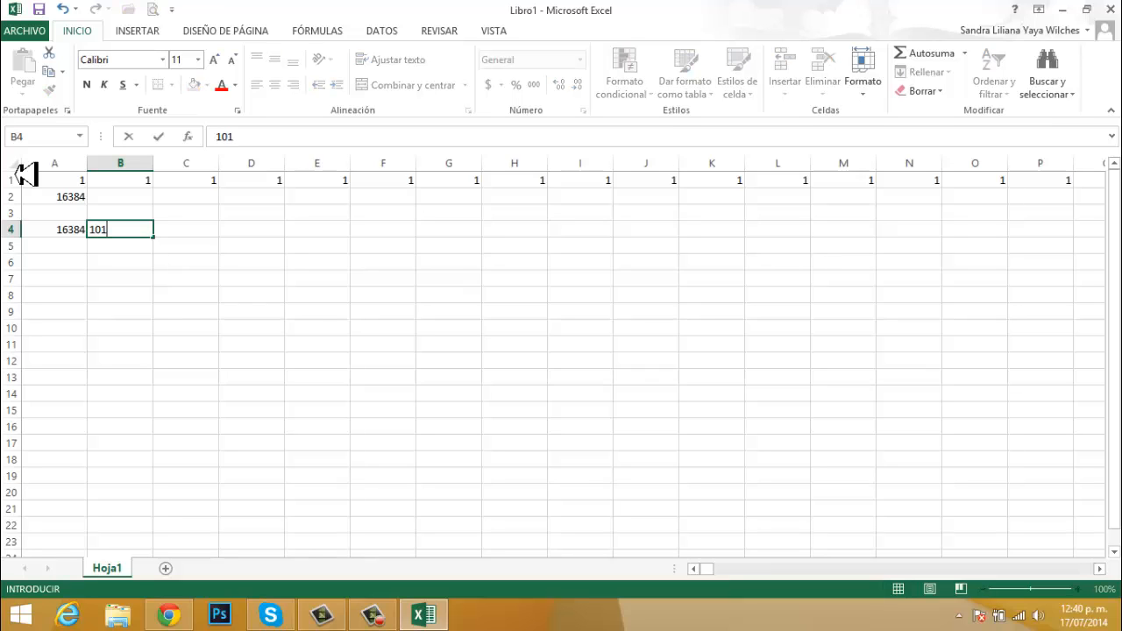
key(BackSpace)
text(48576)
key(Tab)
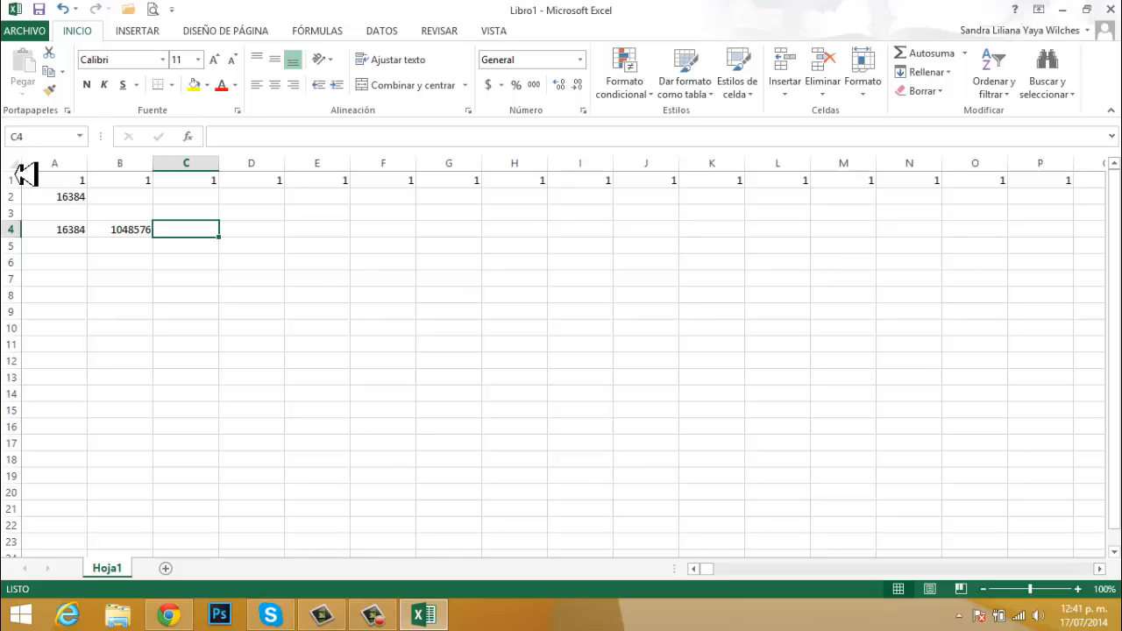
- Enter the formula =A4*B4 in cell C4 to multiply the column count by the row count
text(=)
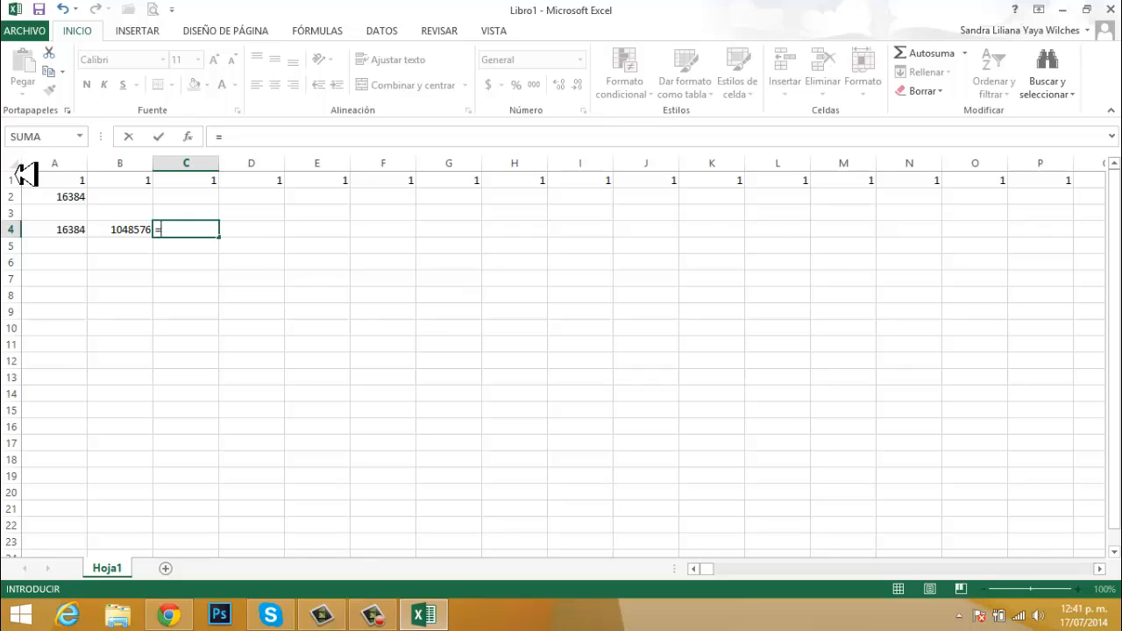
key(Left)
key(Left)
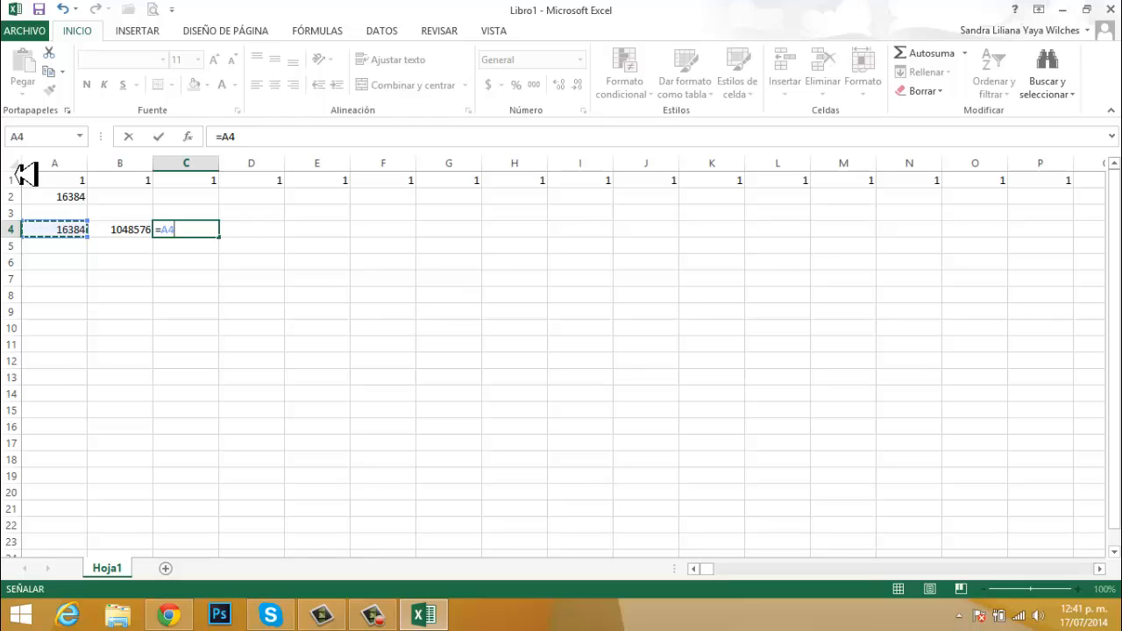
text(*)
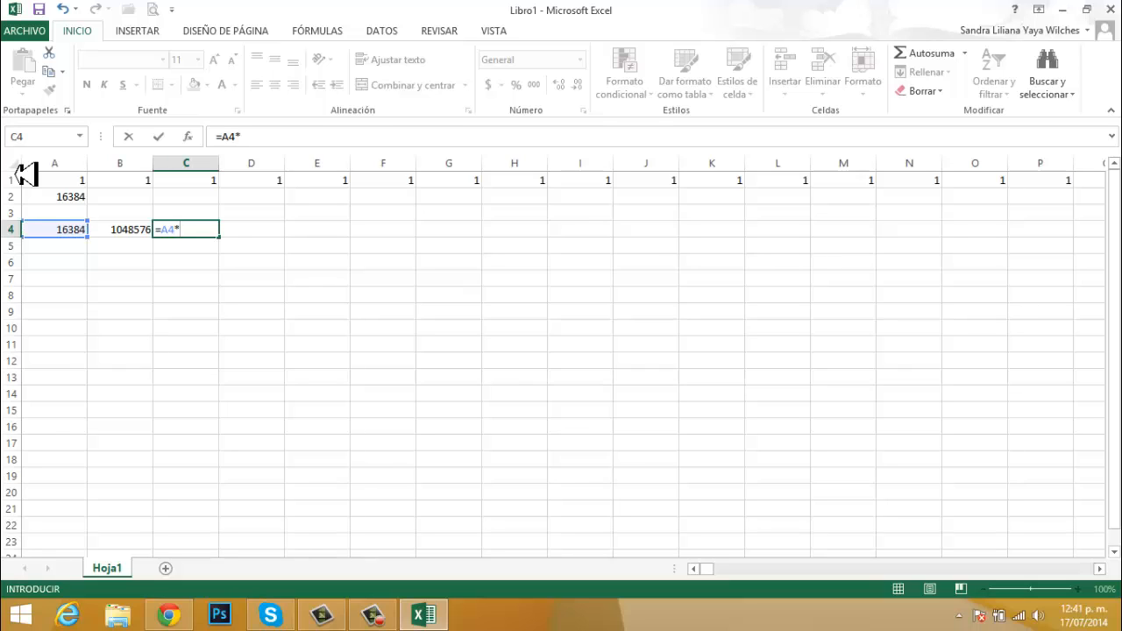
key(Left)
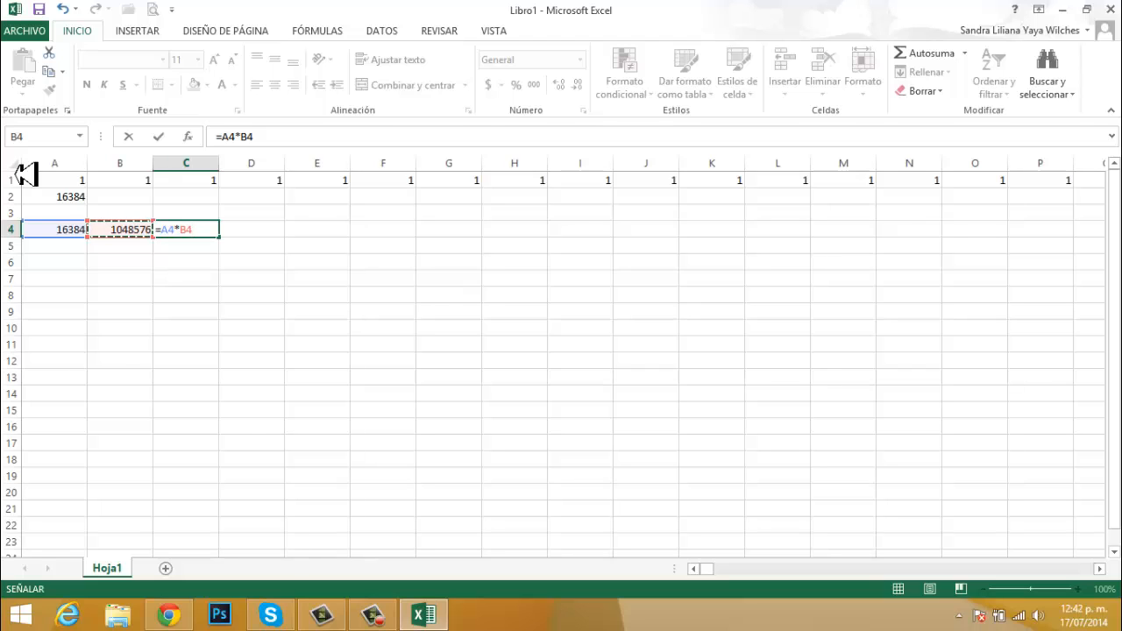
key(Return)
key(Up)
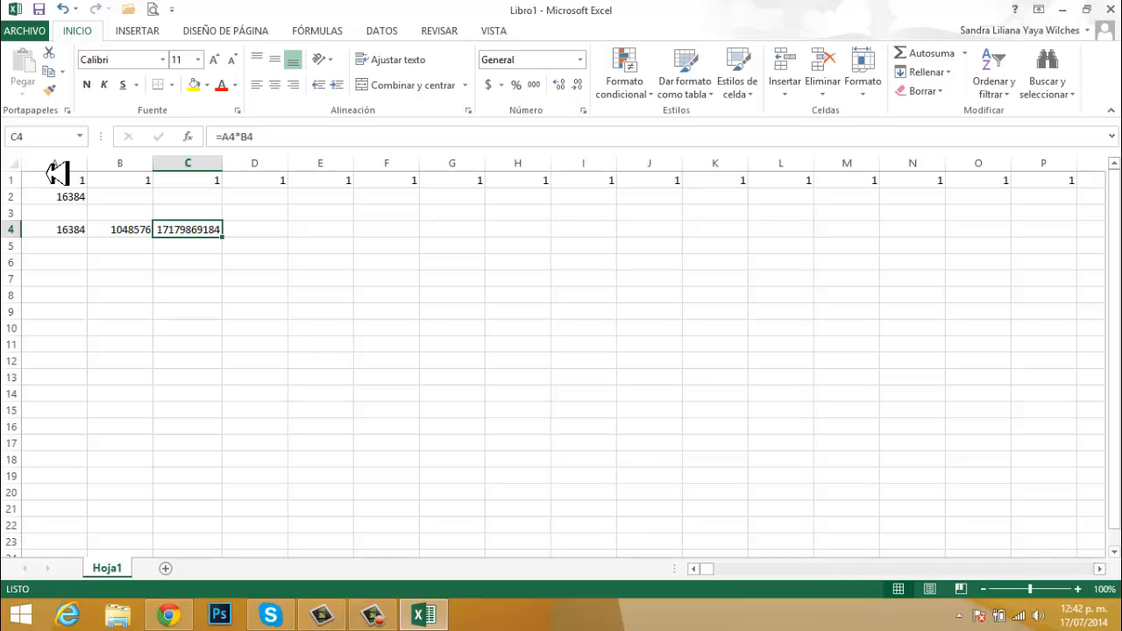
- Format the product in cell C4 with the accounting number format and no decimal places
click(490, 87)
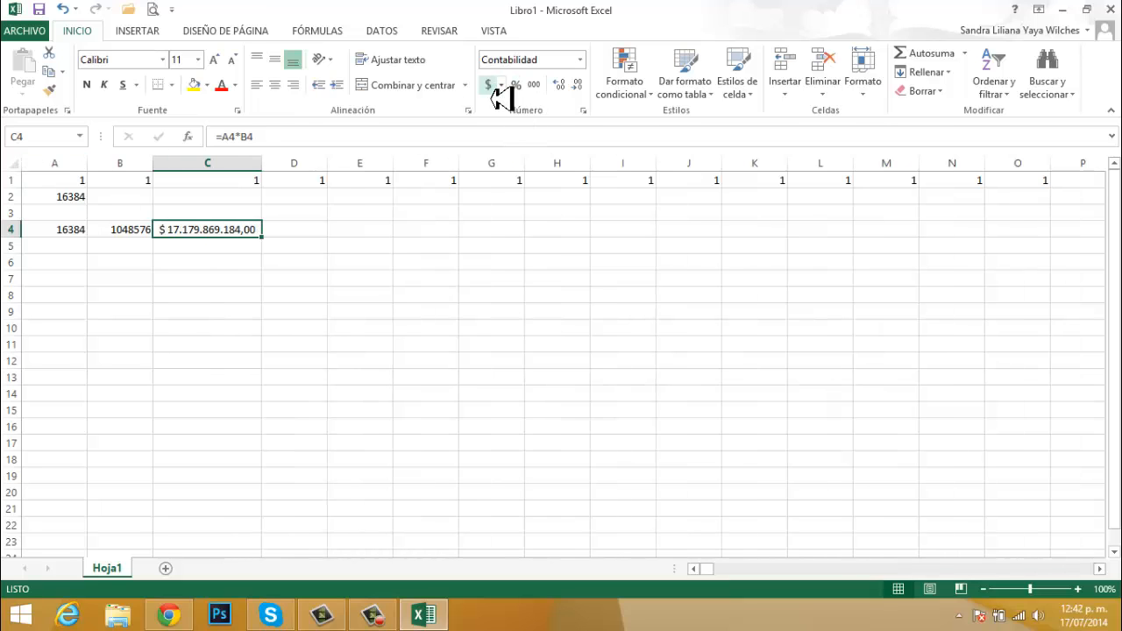
click(578, 86)
click(579, 86)
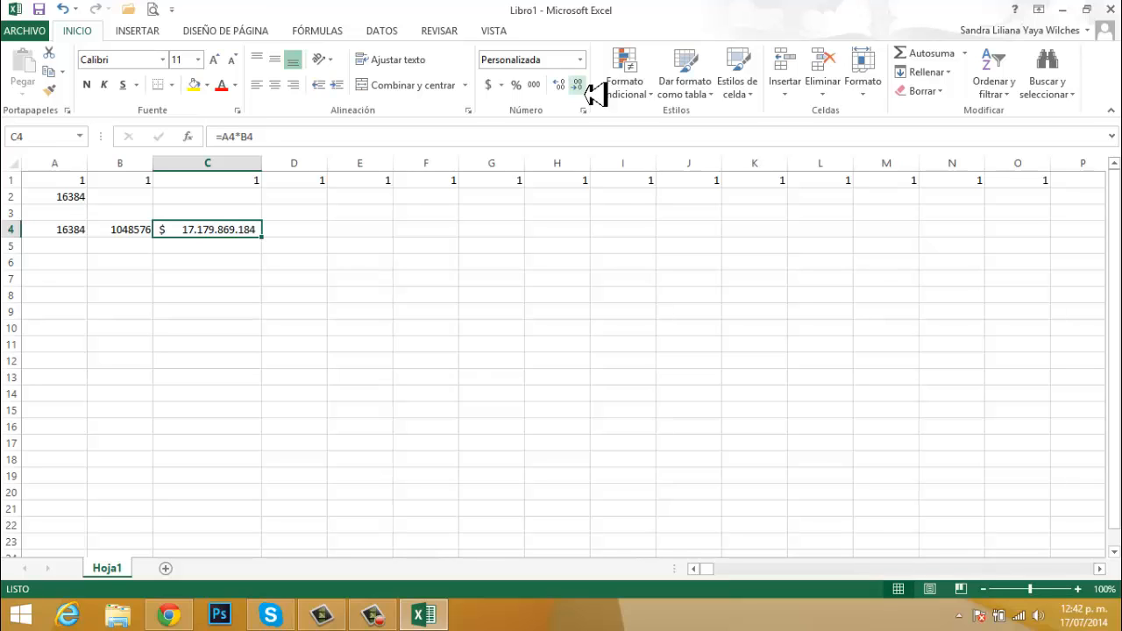
- Label the total with the word "celdas" in cell D4
key(Right)
text(cledl)
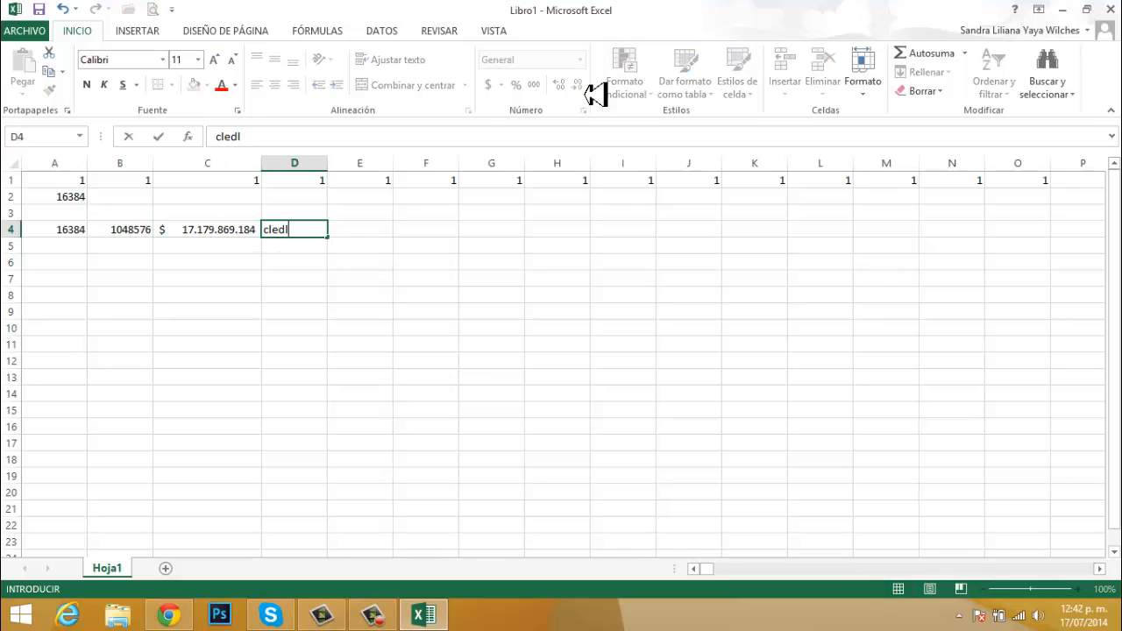
key(BackSpace)
key(BackSpace)
key(BackSpace)
key(BackSpace)
text(eldas)
key(Return)
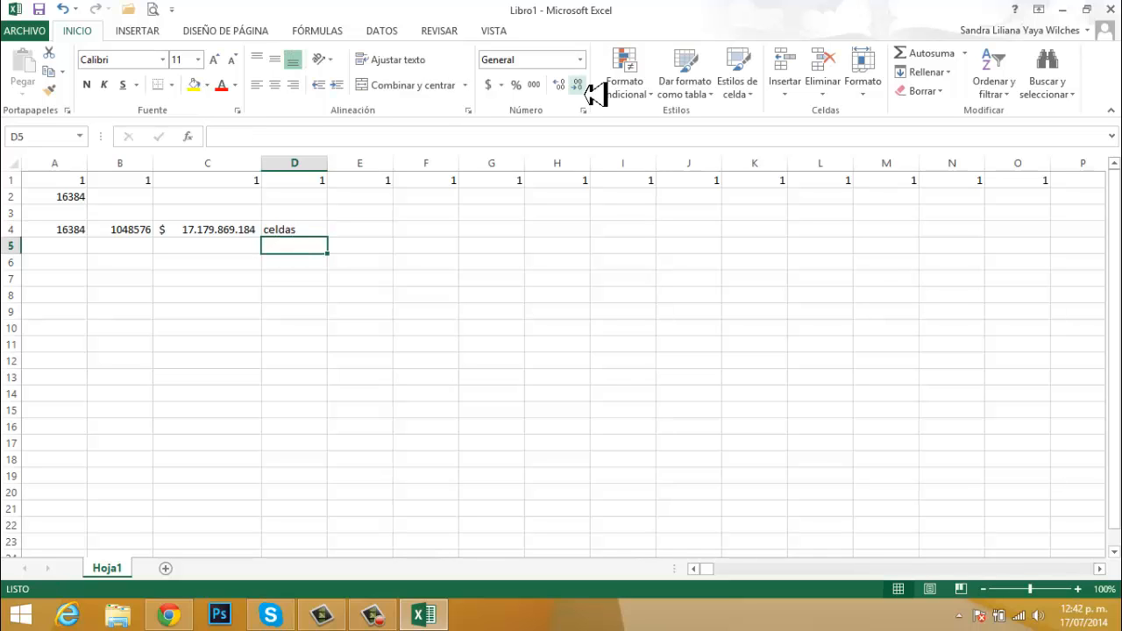
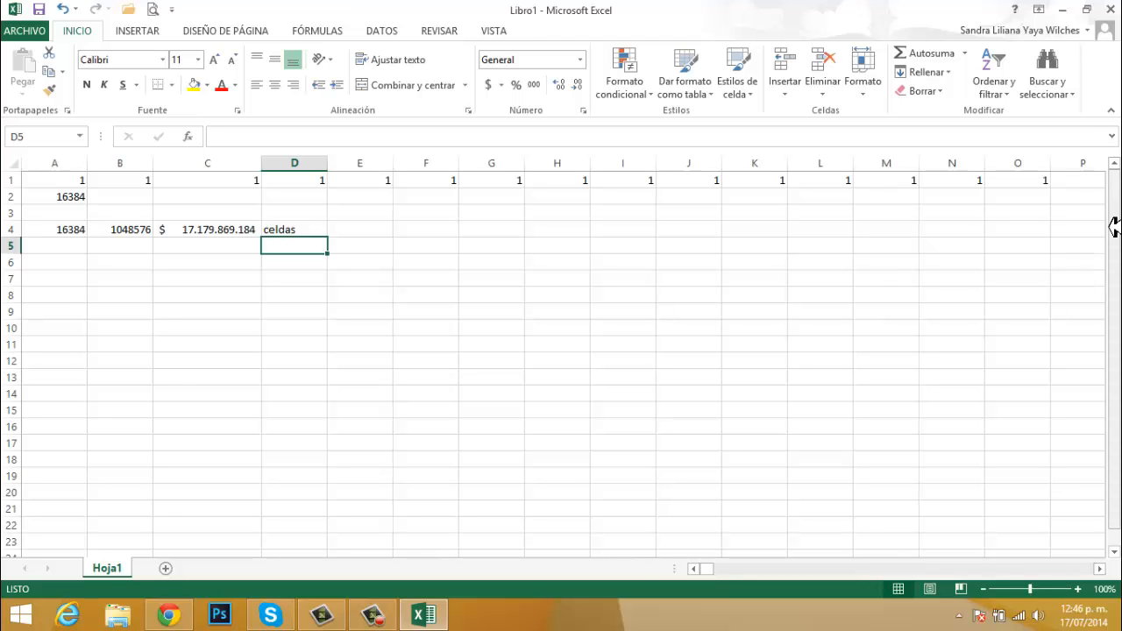
- Clear the contents of the entire worksheet and deselect it by choosing cell XEO3
mouse_move(1114, 226)
mouse_down()
mouse_move(1114, 241)
mouse_move(1114, 226)
mouse_up()
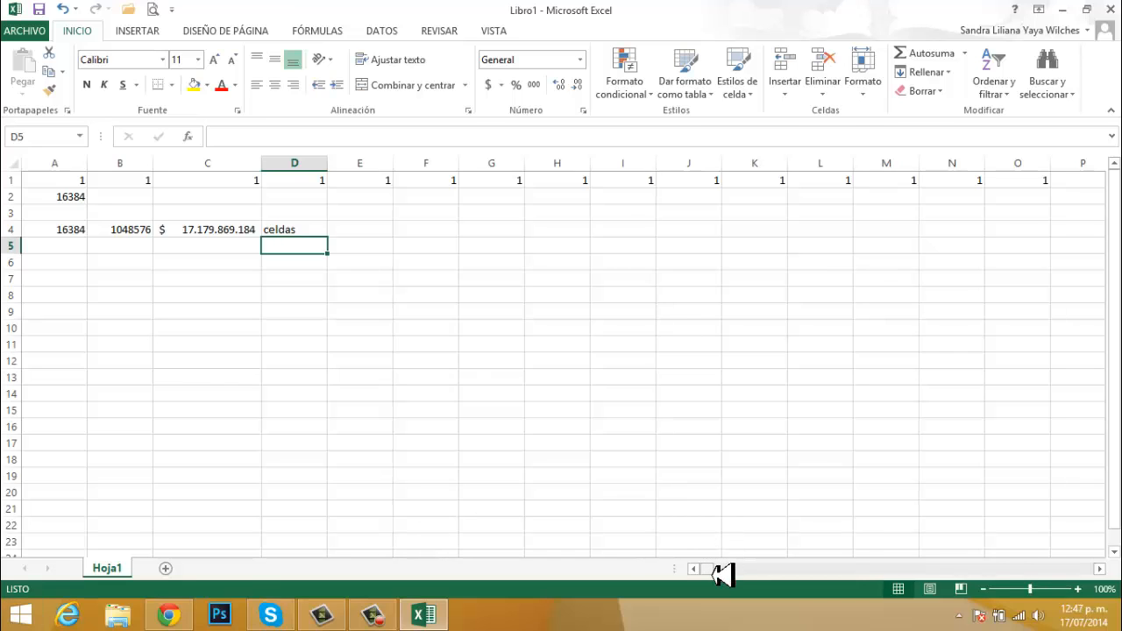
drag(716, 571, 852, 581)
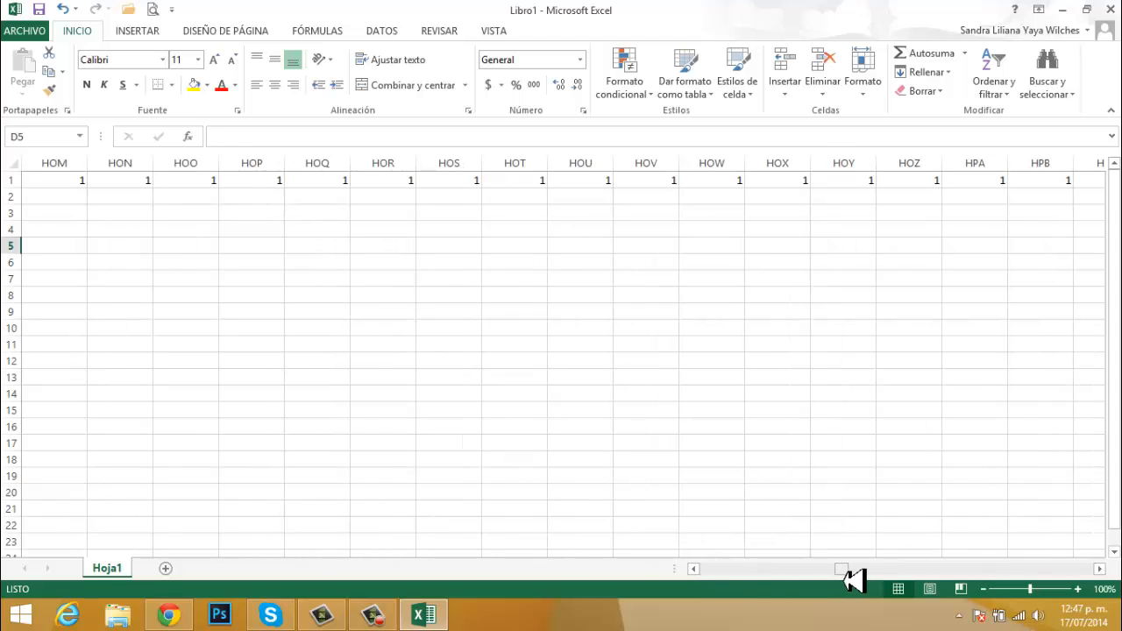
drag(852, 580, 1118, 583)
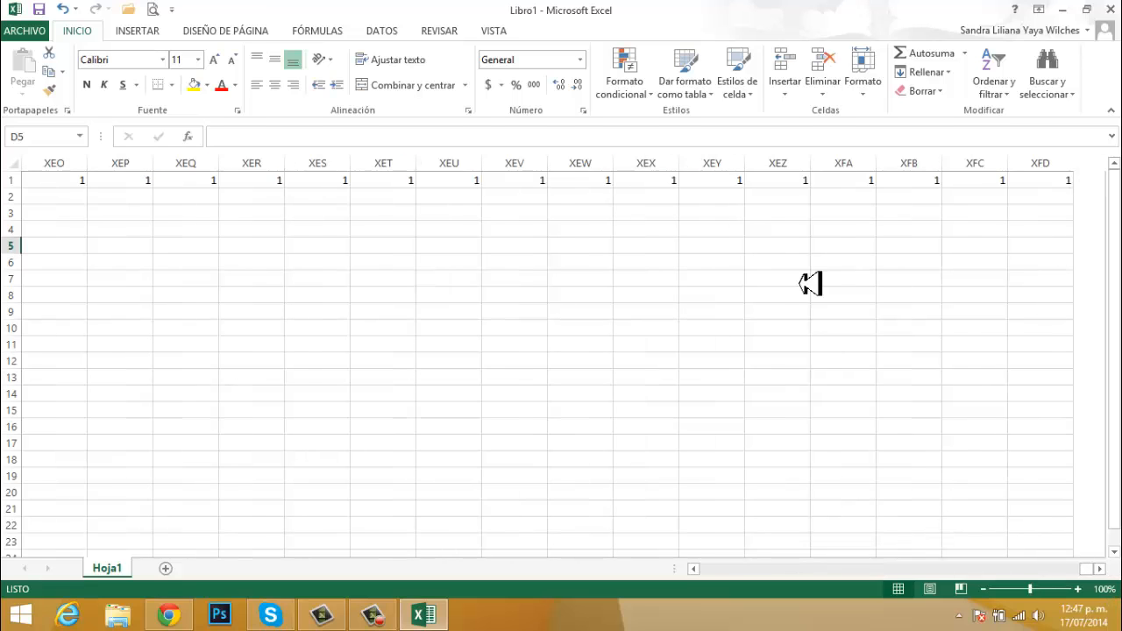
click(18, 168)
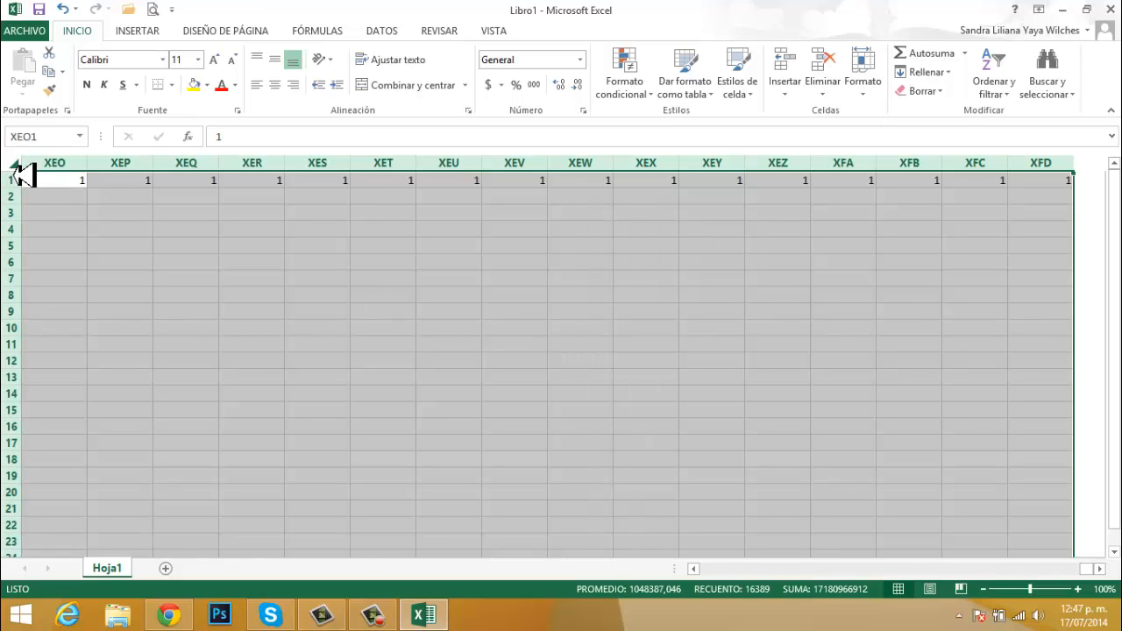
key(Delete)
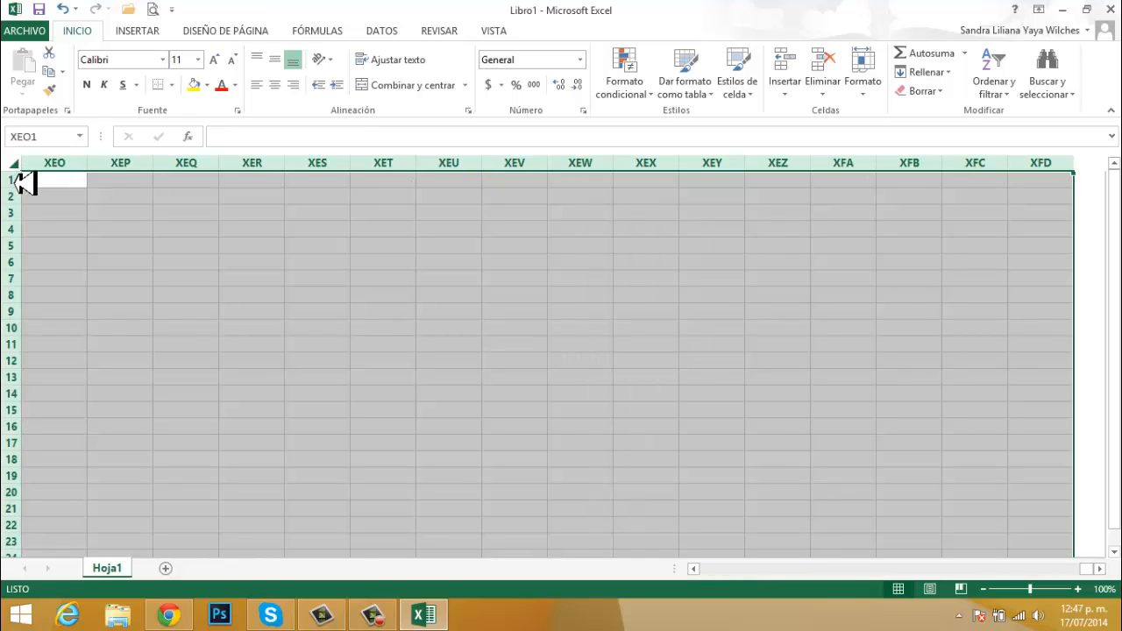
click(73, 217)
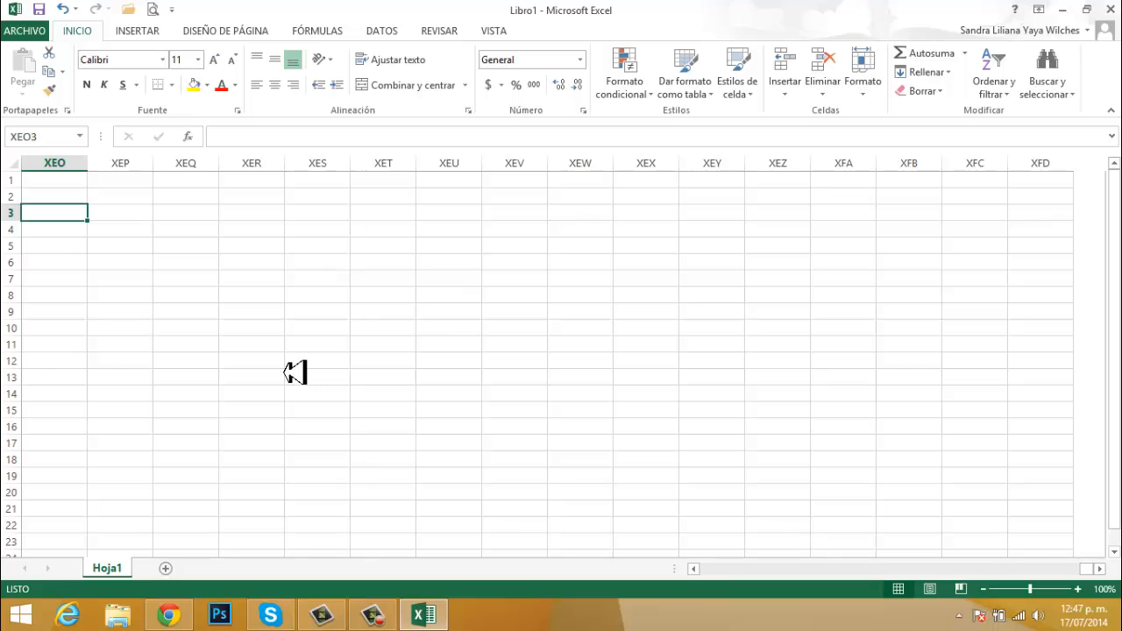
- Jump to cell A1, to the last used cell, and on to the very last cell of the sheet, XFD1048576
key(ctrl+Home)
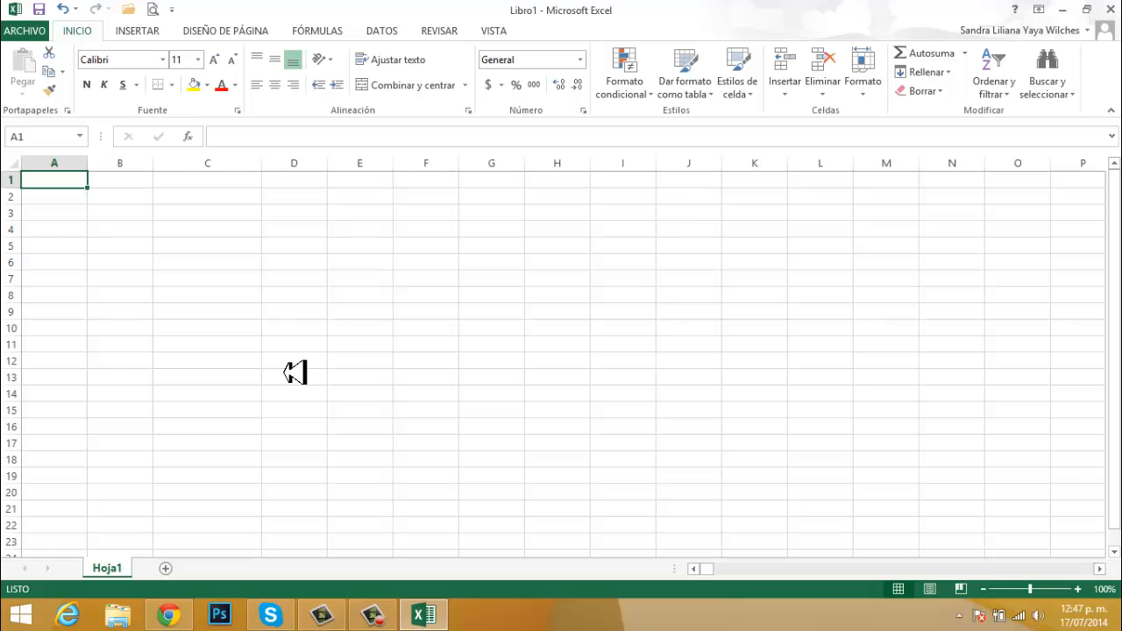
key(ctrl+End)
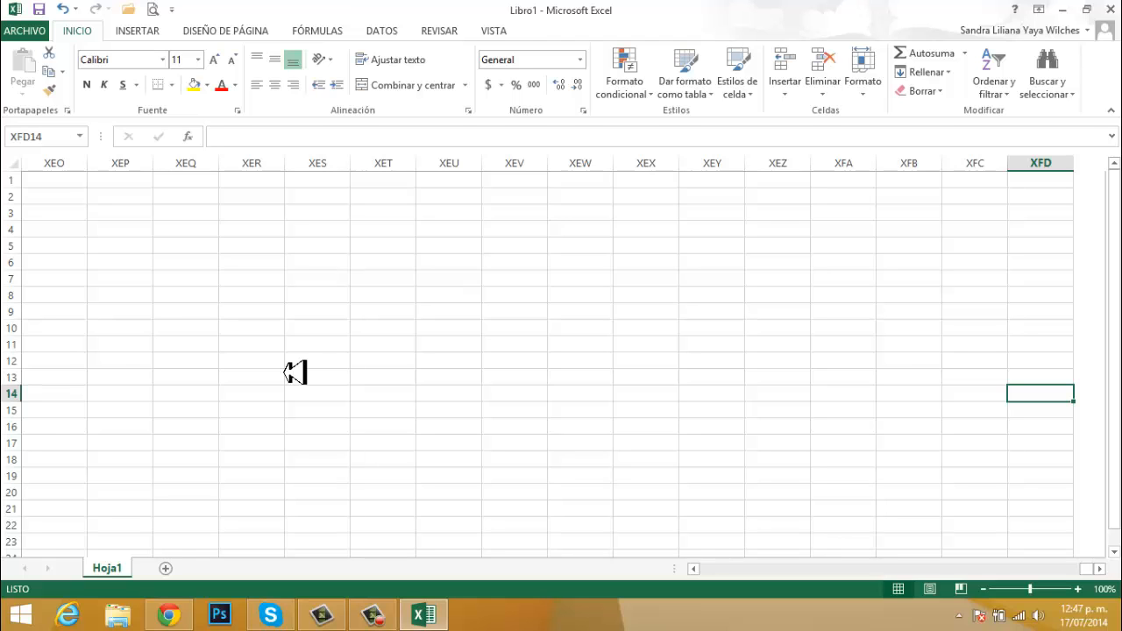
key(End)
key(Down)
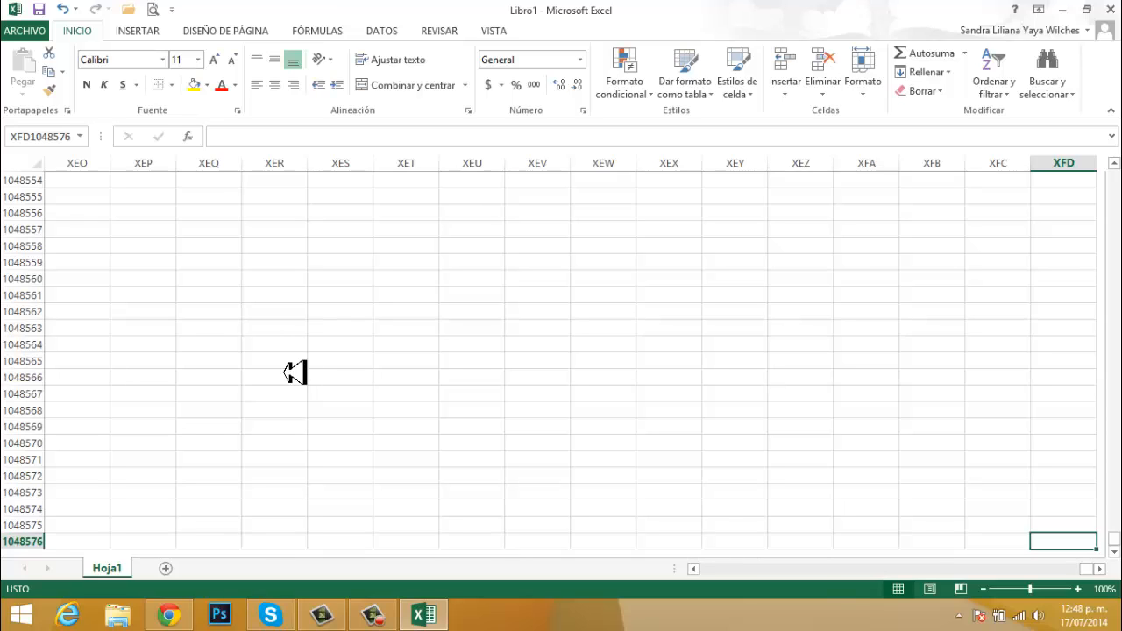
- Return to cell A1 using the Go To command with A1 as the reference
key(F5)
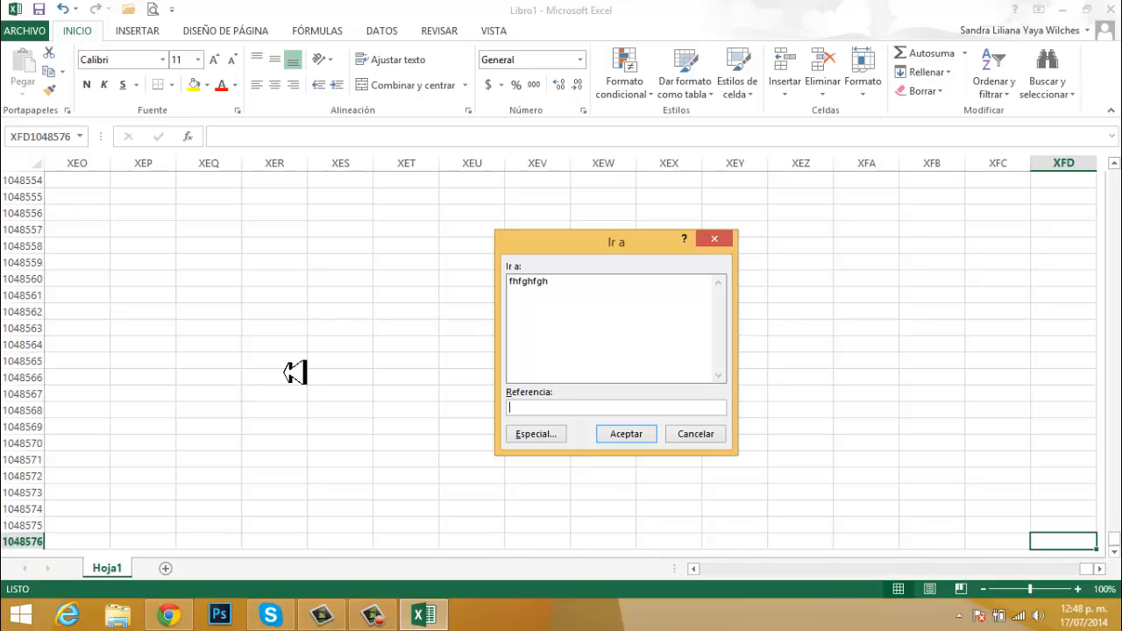
text(as)
key(BackSpace)
key(BackSpace)
text(A1)
key(Return)
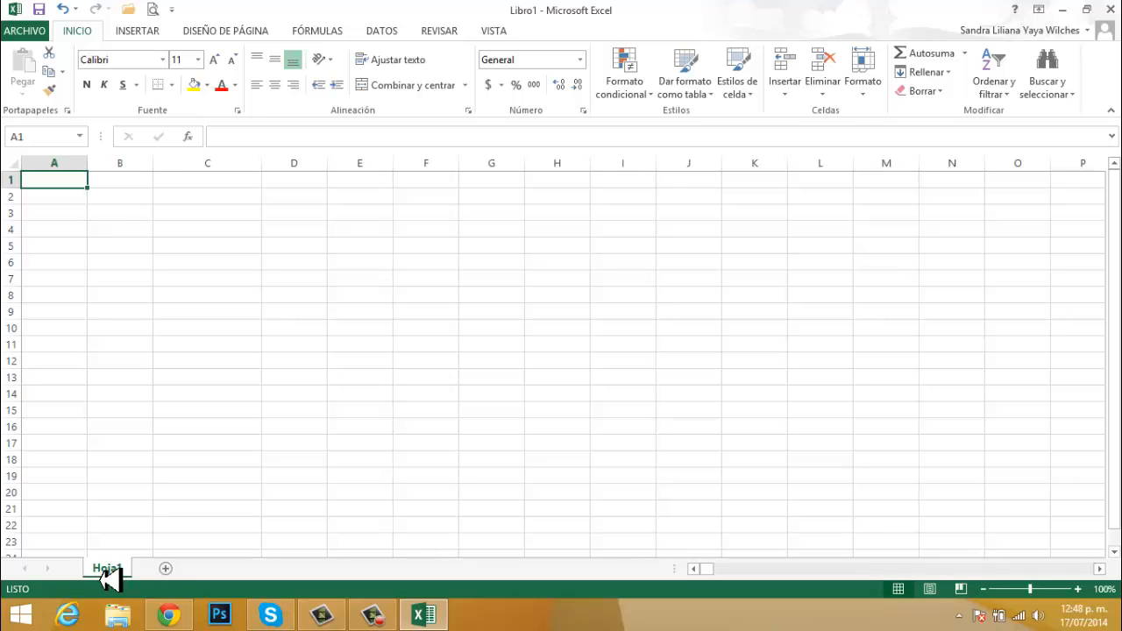
- Add six new blank worksheets to the workbook after Hoja1
click(166, 569)
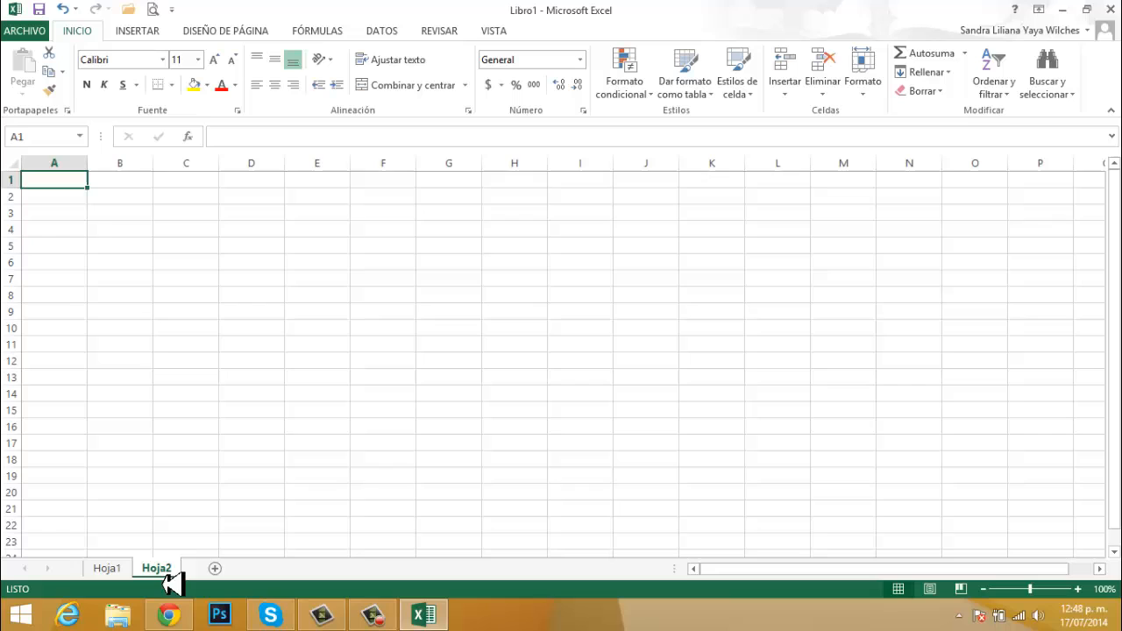
click(216, 569)
click(264, 569)
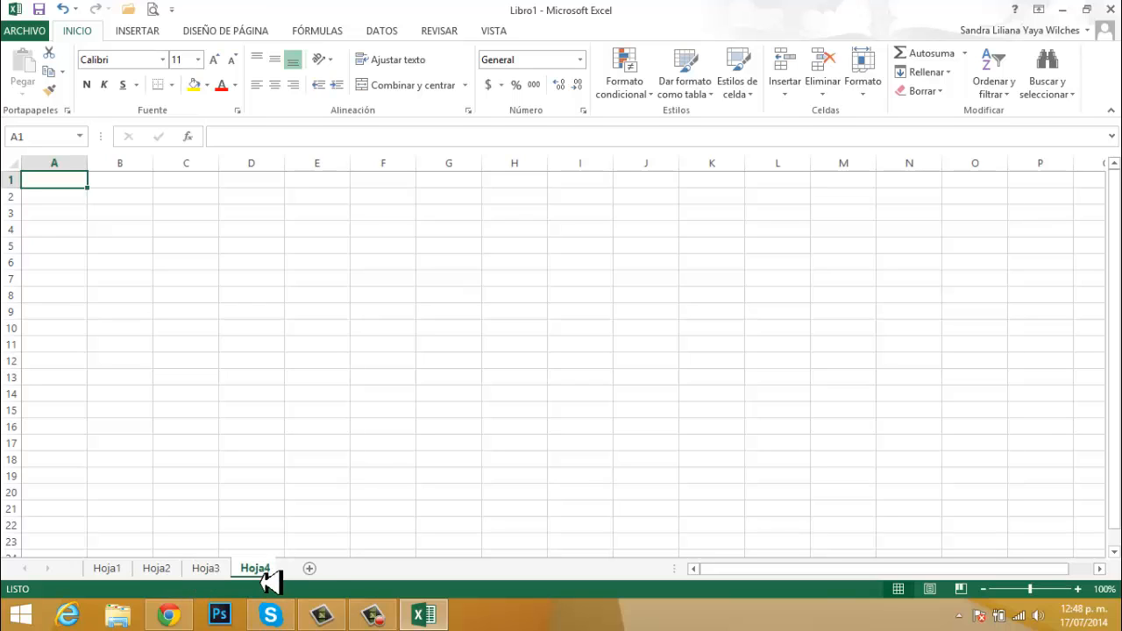
click(315, 569)
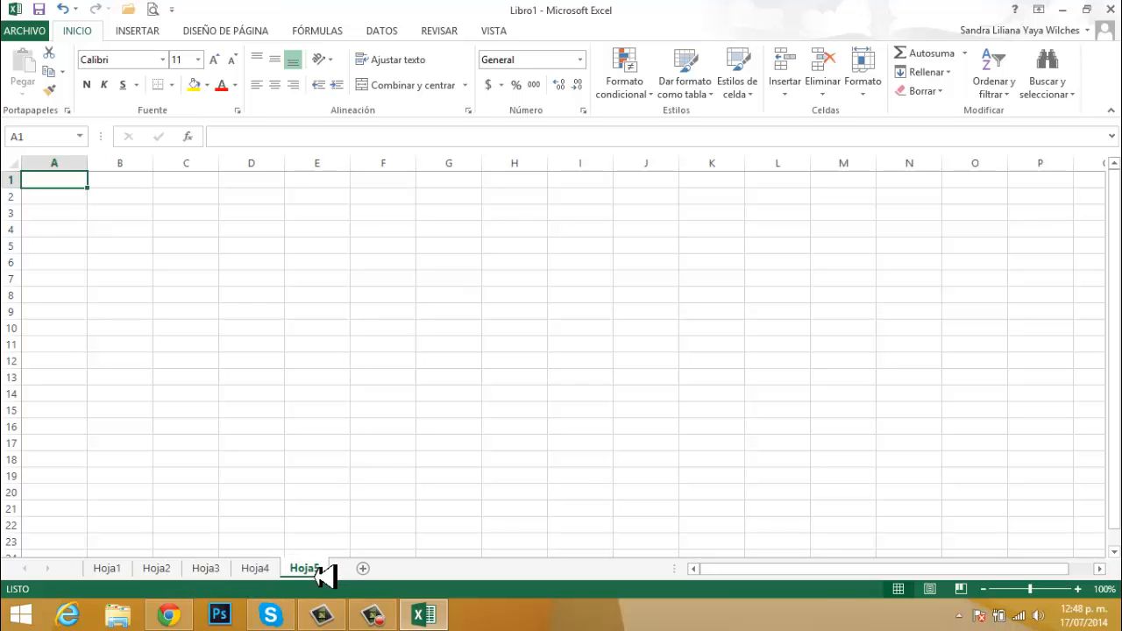
click(363, 570)
click(412, 569)
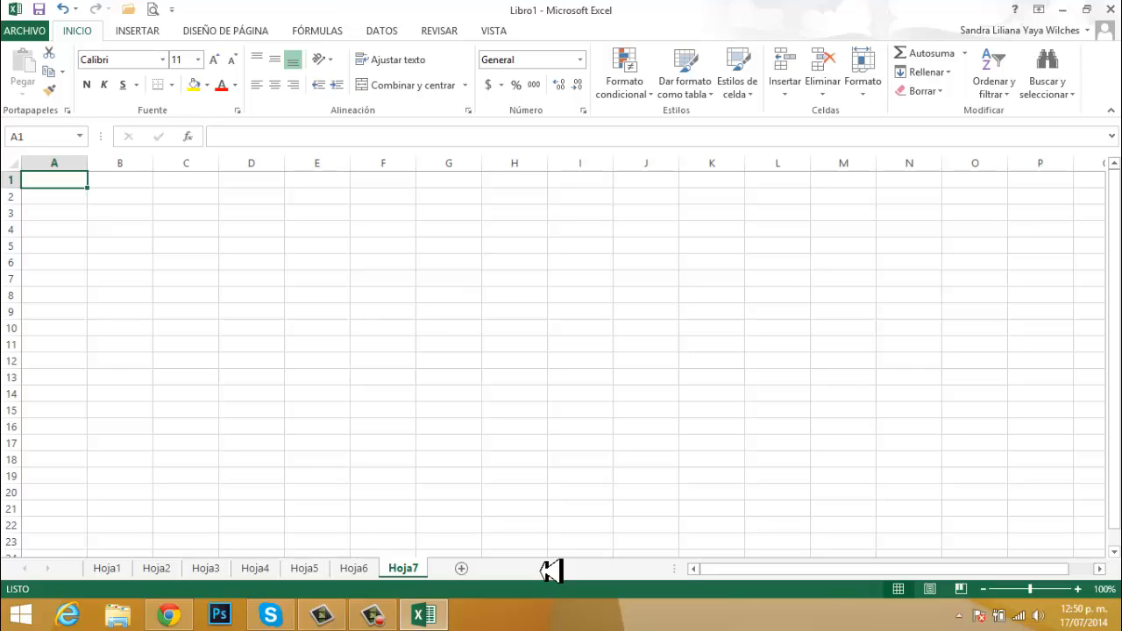
- Examine the context menu and mini formatting toolbar offered for cells B2 and C4 without applying any command
click(112, 201)
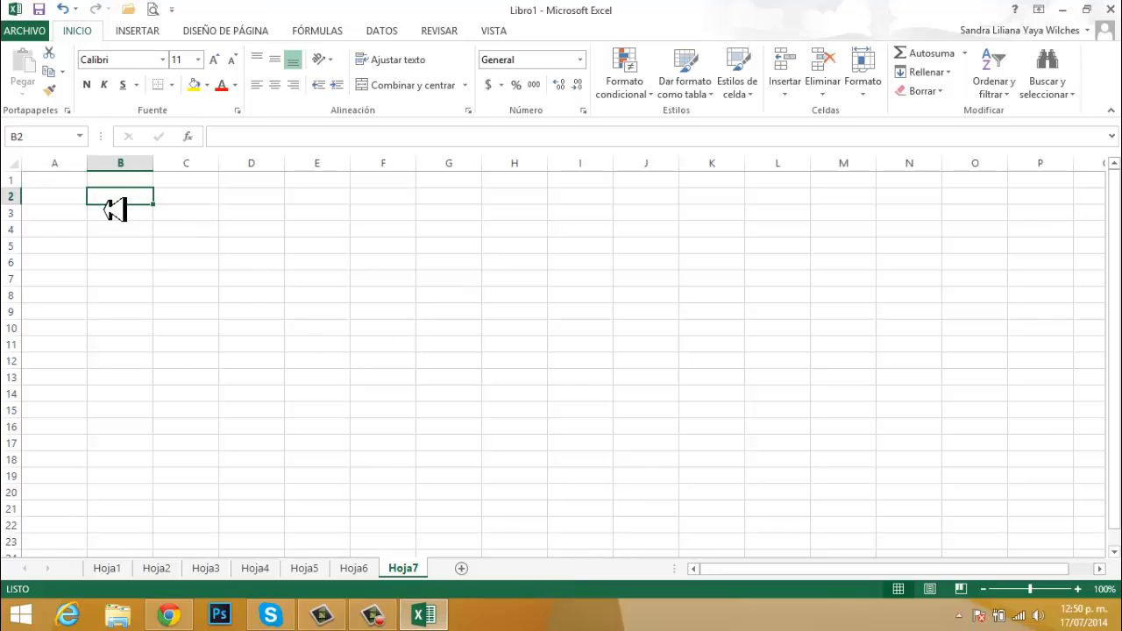
right_click(106, 207)
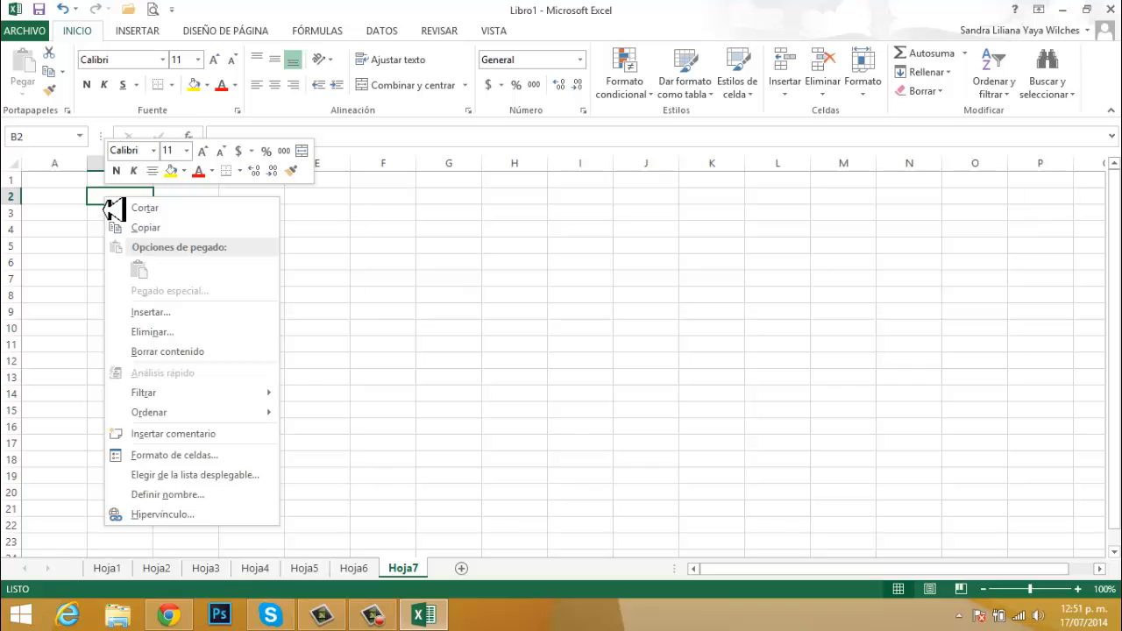
key(Escape)
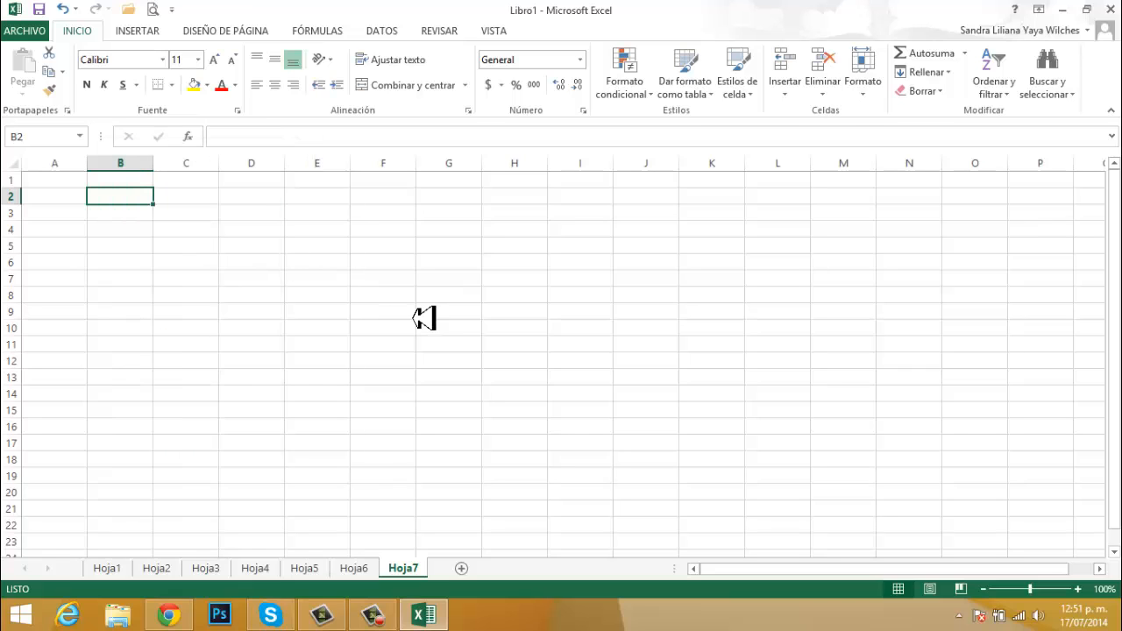
click(197, 232)
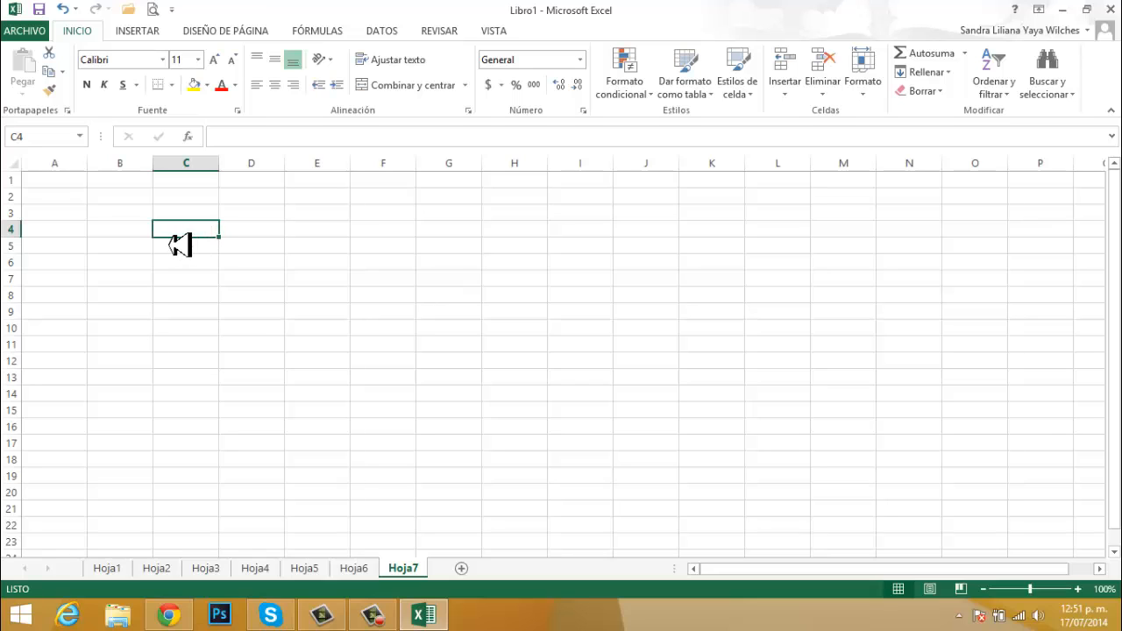
right_click(180, 245)
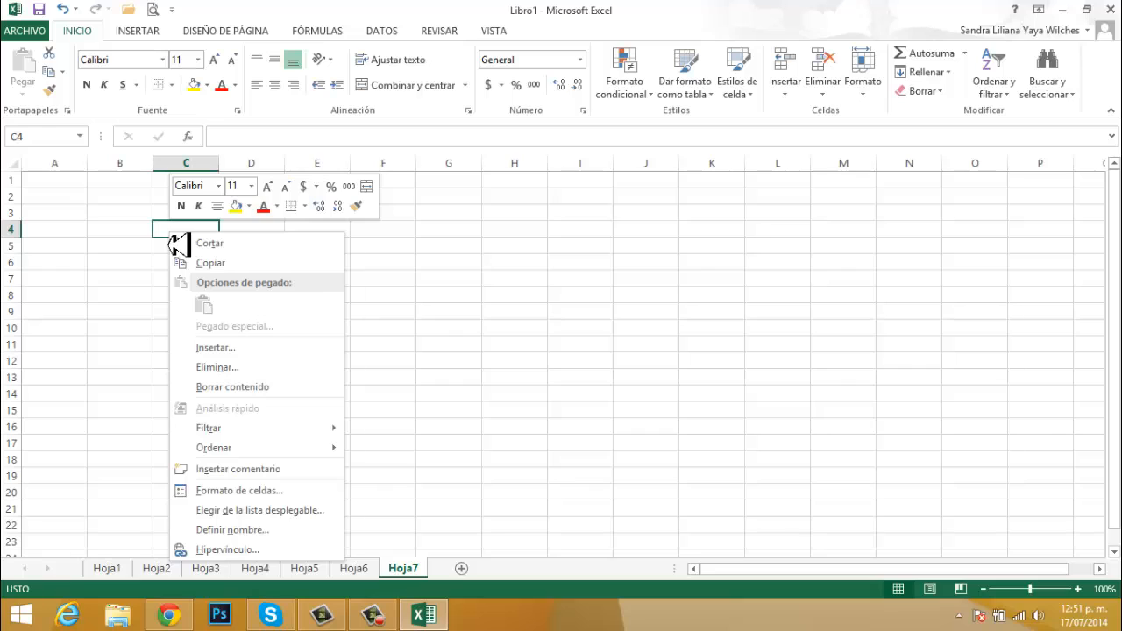
key(Escape)
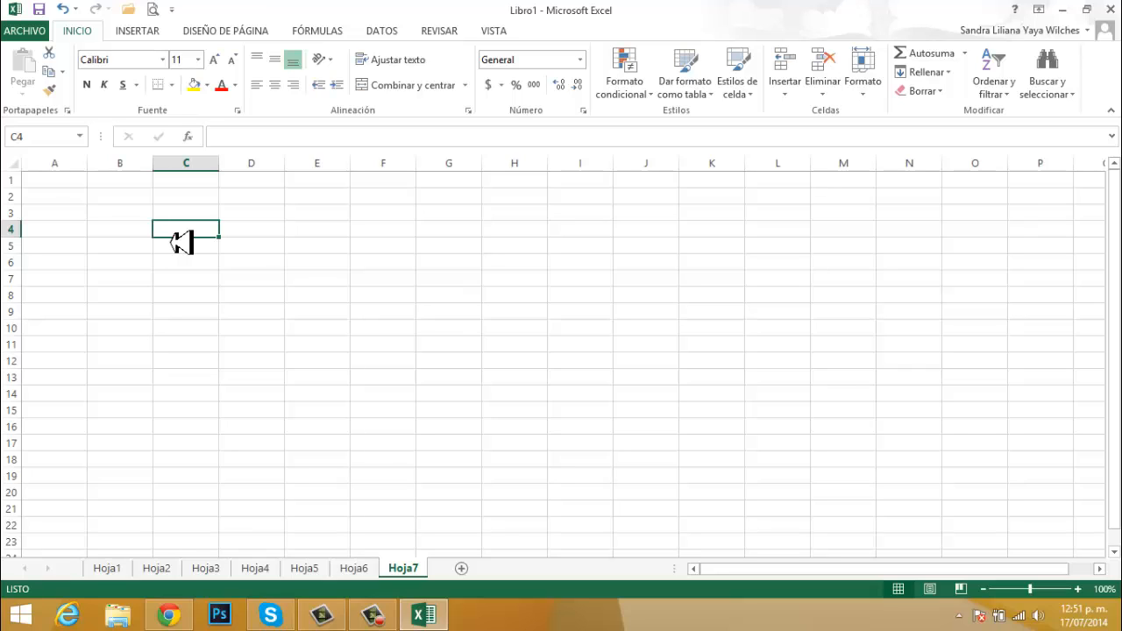
right_click(182, 243)
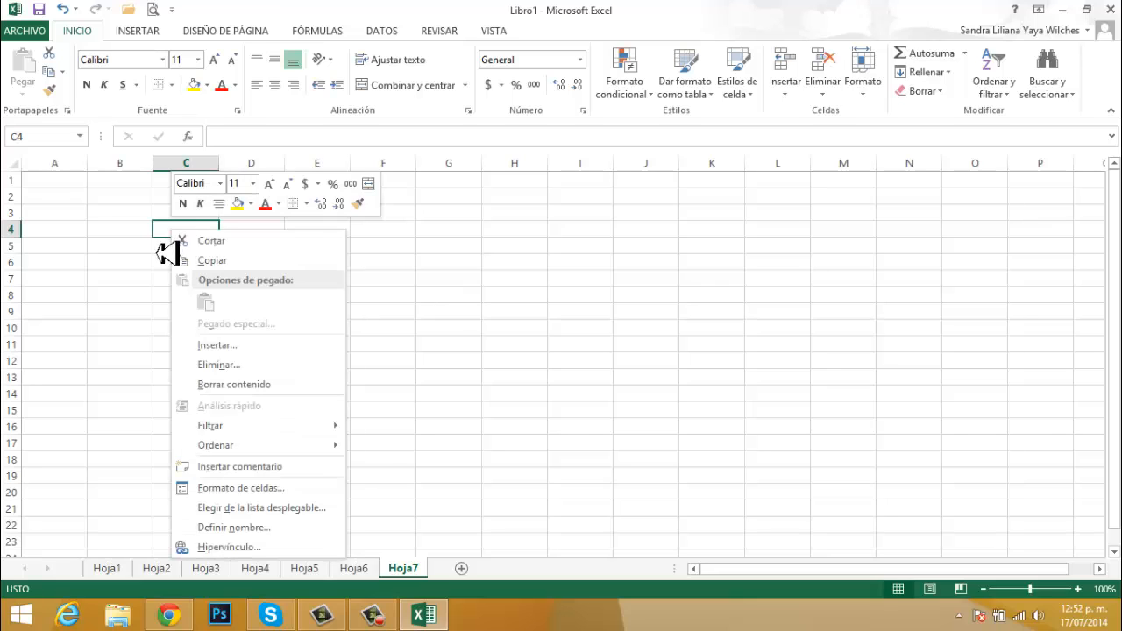
click(154, 272)
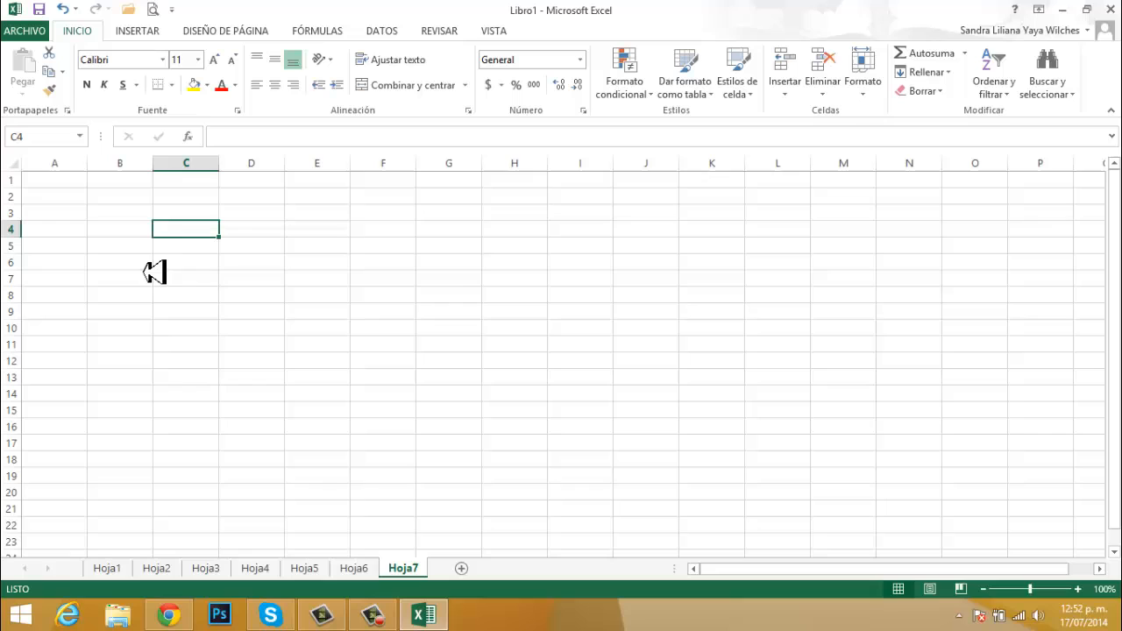
right_click(182, 242)
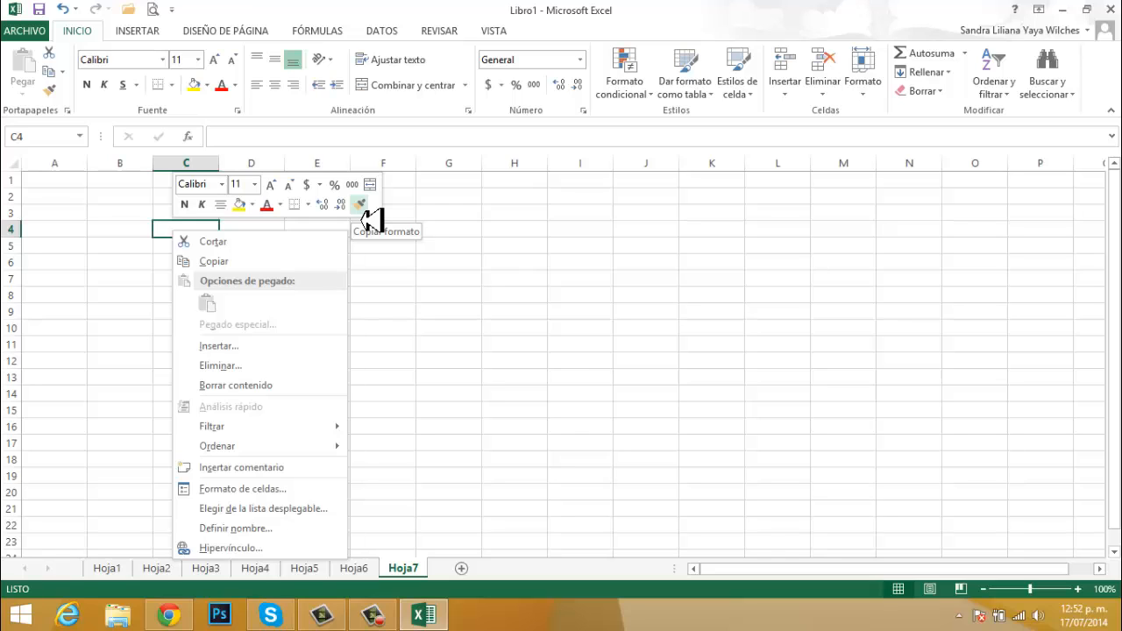
key(Escape)
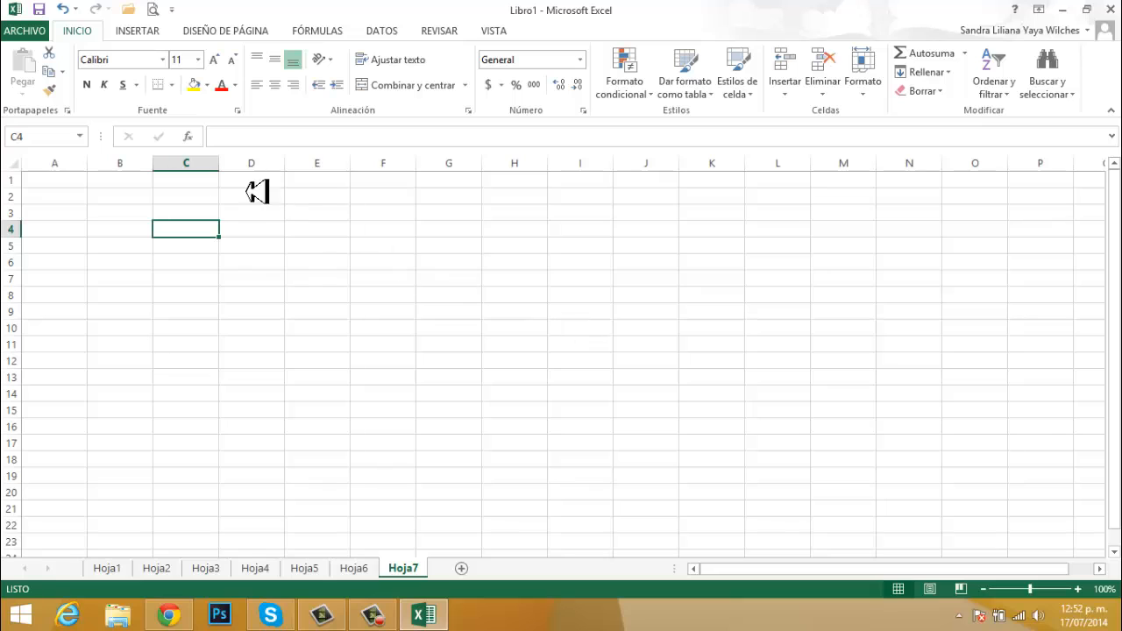
- Examine the context menus offered for column C, row 6 and the Hoja1 sheet tab without applying any command
click(189, 167)
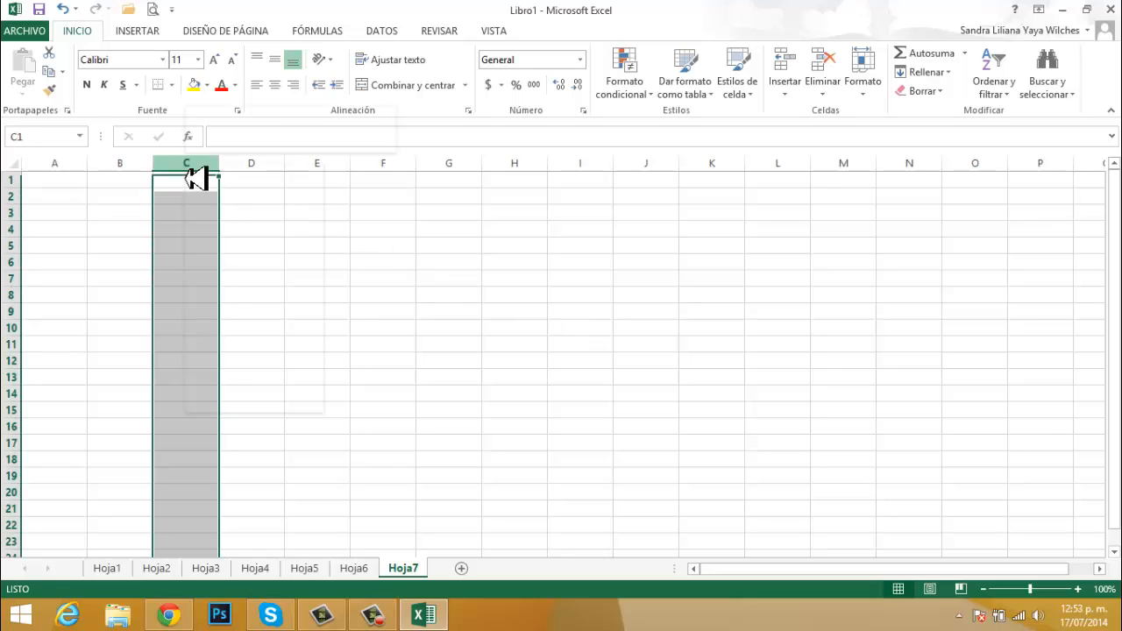
right_click(189, 167)
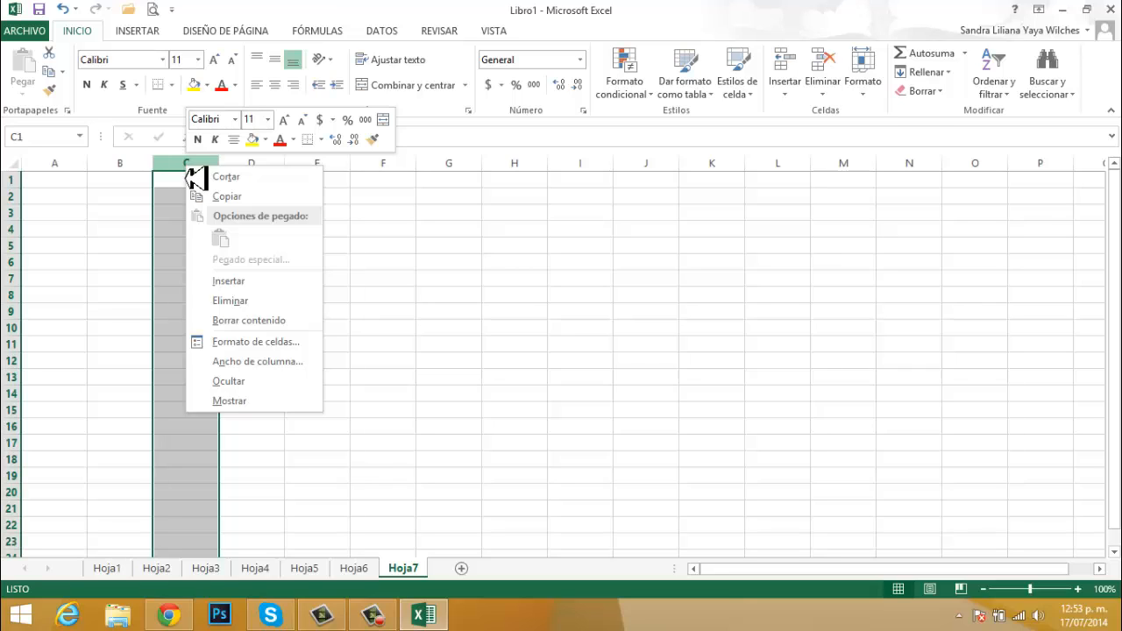
click(10, 266)
click(14, 267)
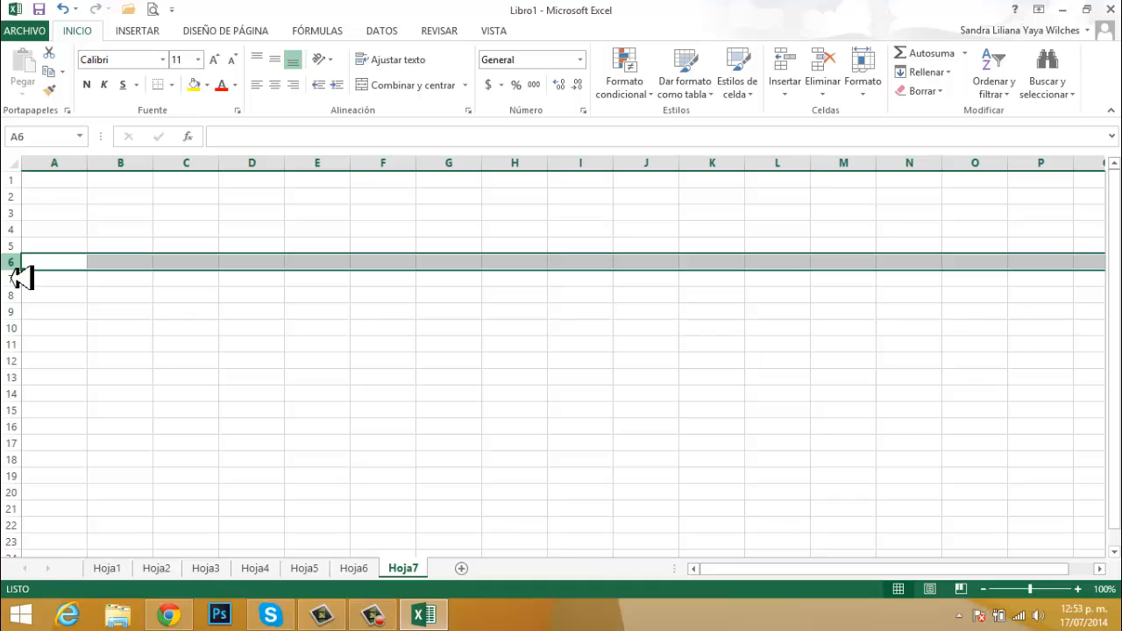
right_click(20, 268)
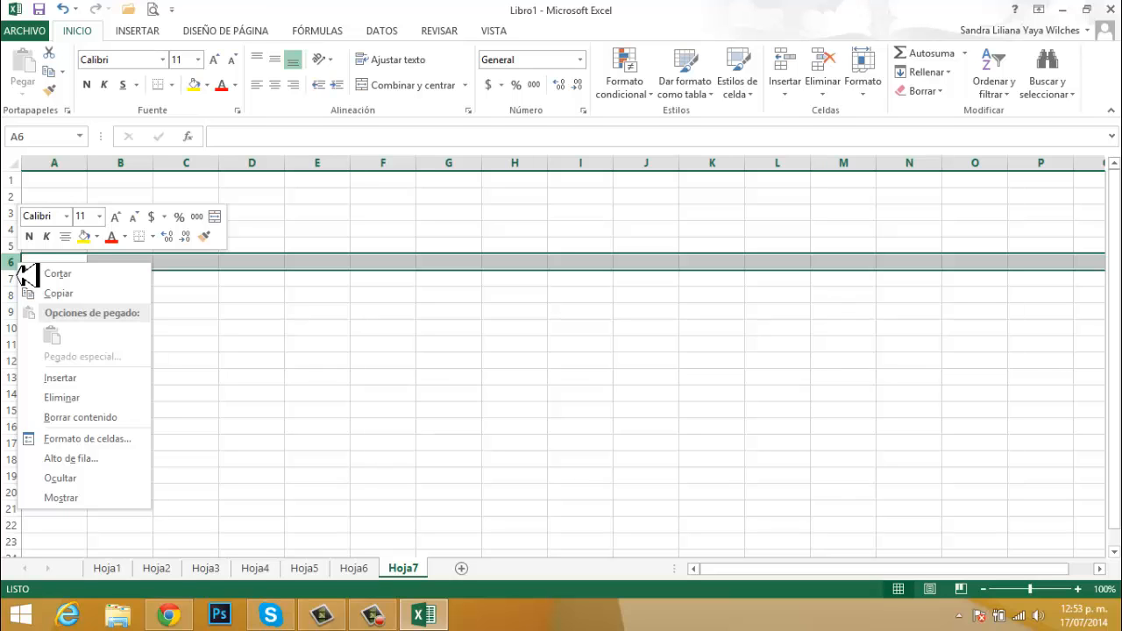
click(204, 498)
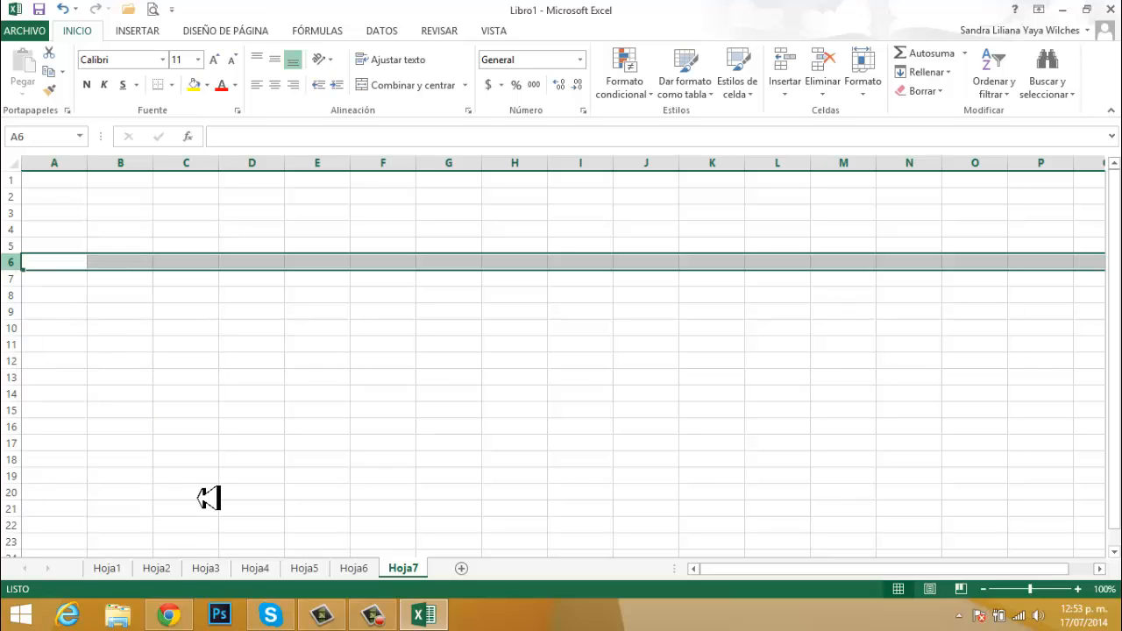
right_click(120, 570)
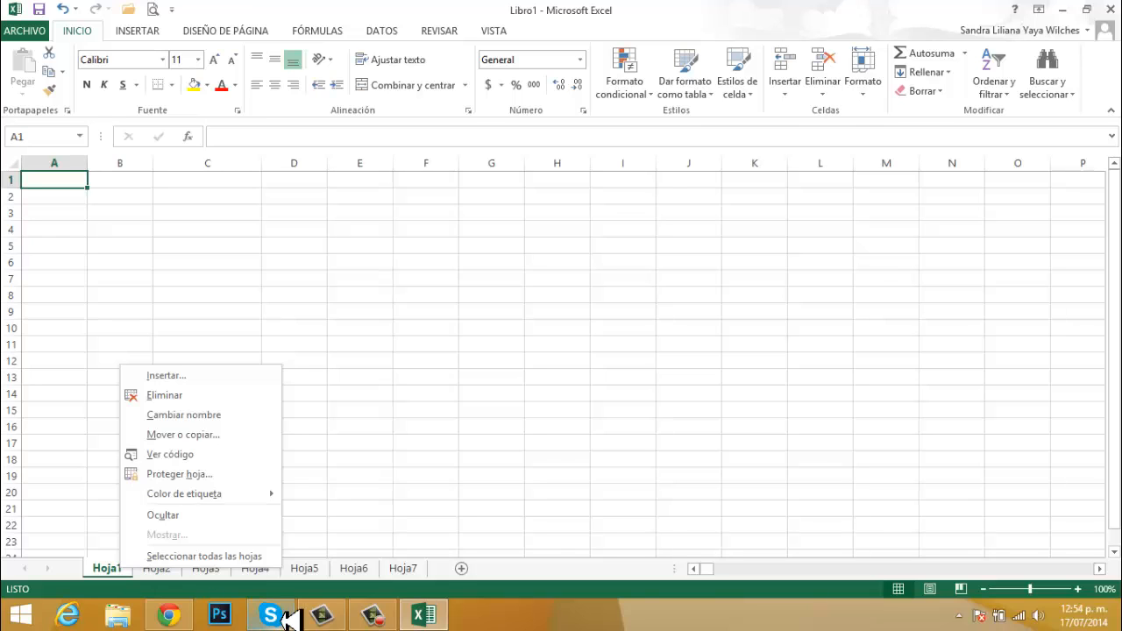
click(564, 462)
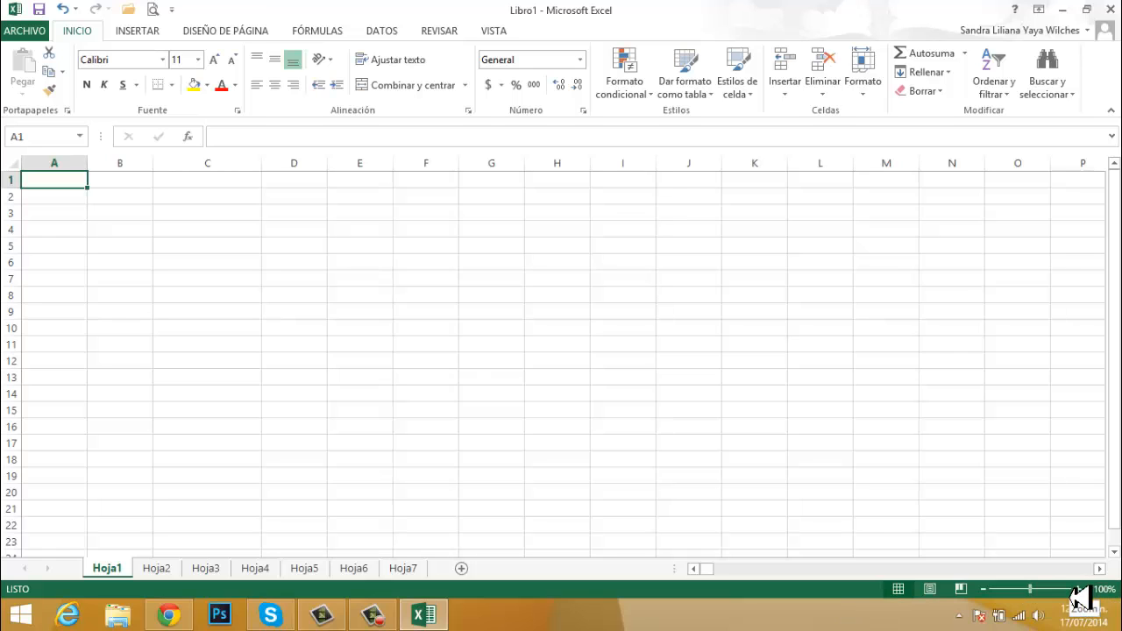
- Reduce the zoom of Hoja1 in steps down to 40%
click(984, 590)
click(983, 590)
click(983, 590)
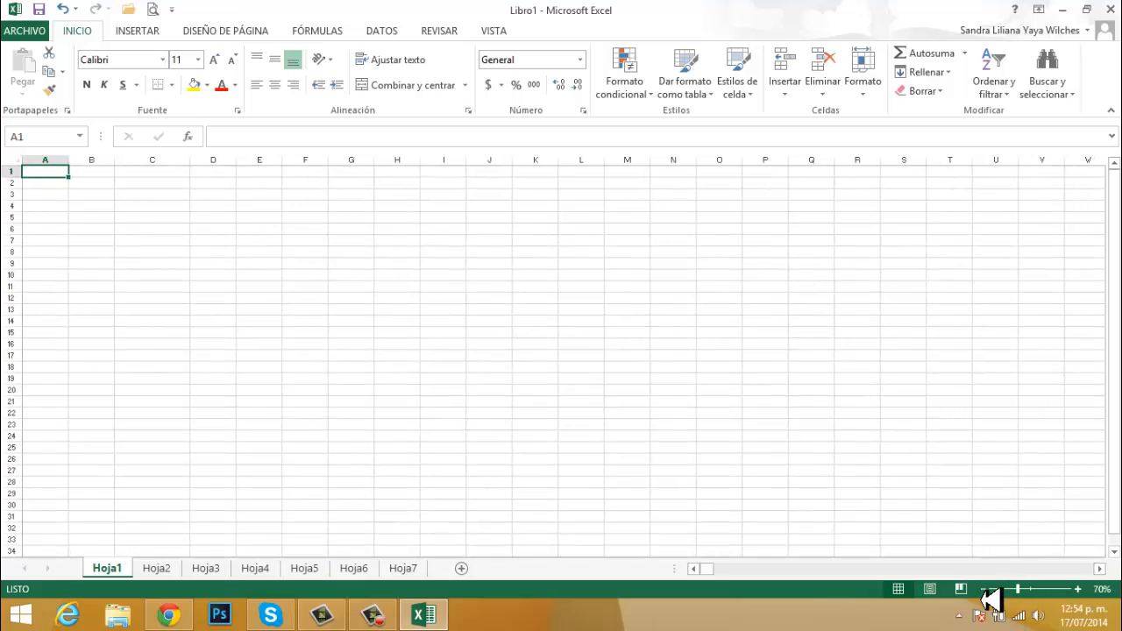
click(983, 590)
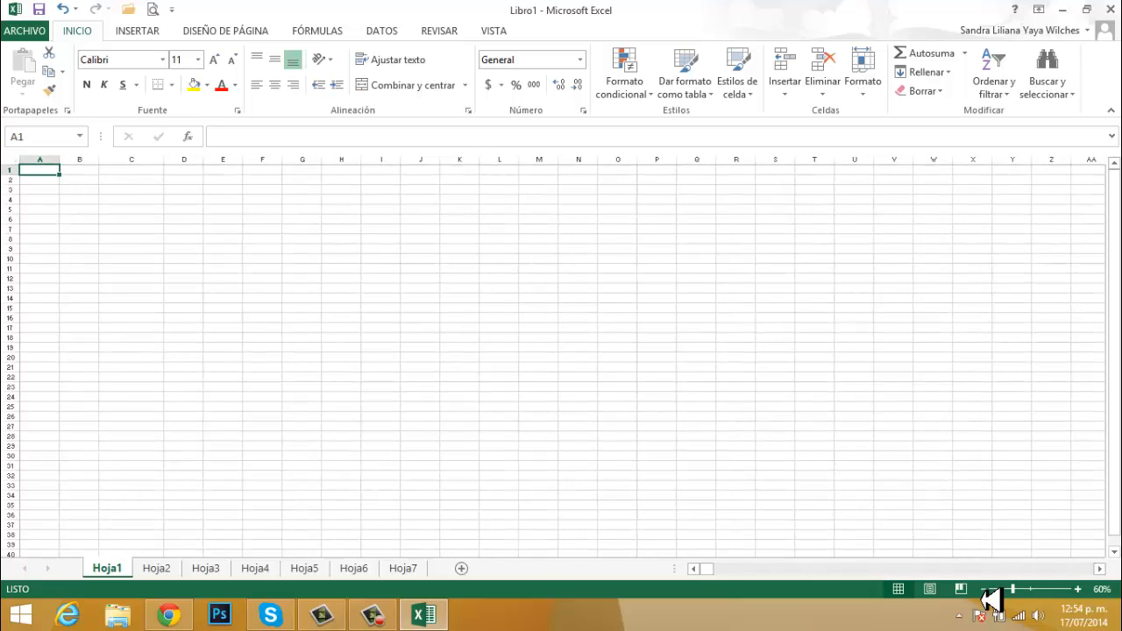
click(983, 590)
click(984, 591)
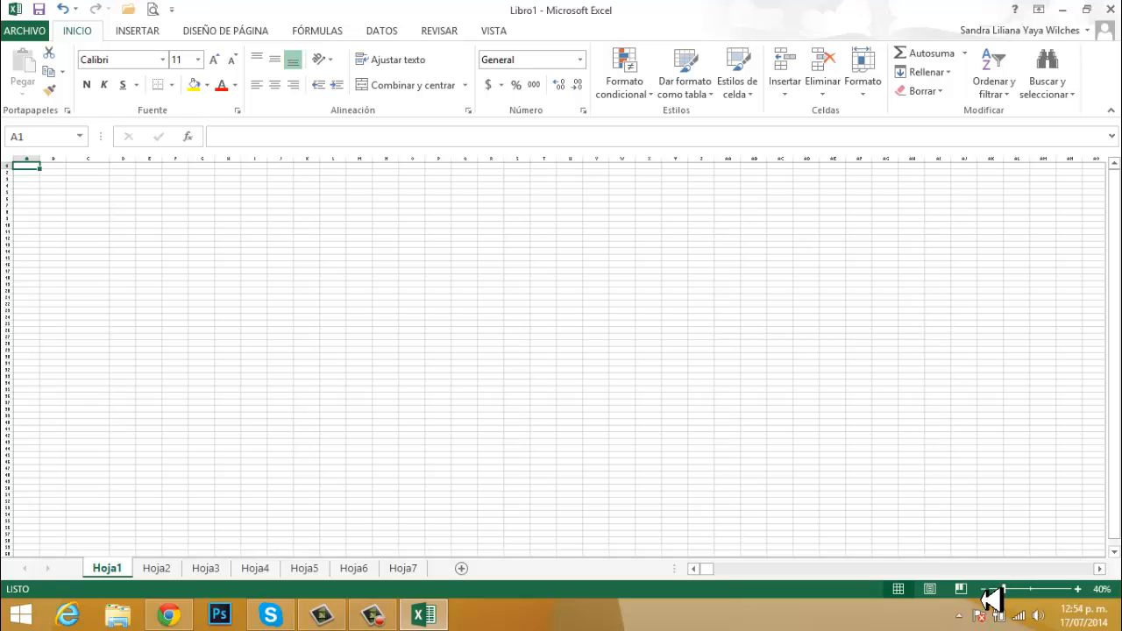
- Increase the zoom of Hoja1 in steps up to the maximum of 400%
click(1079, 591)
click(1078, 590)
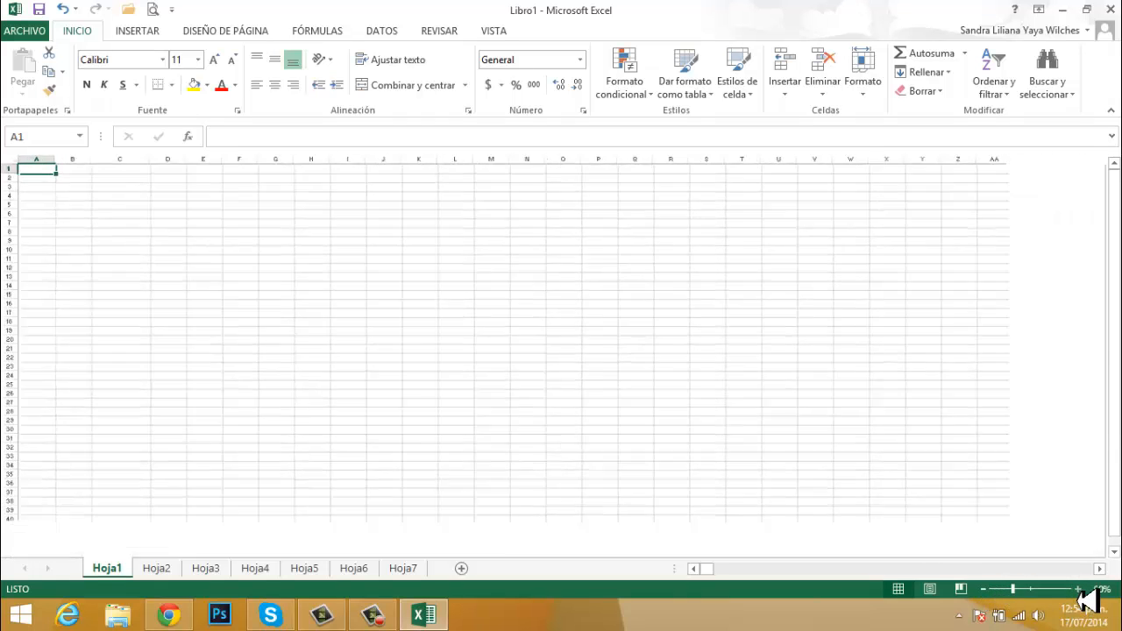
click(1079, 591)
click(1079, 590)
click(1079, 591)
click(1079, 590)
click(1079, 591)
click(1079, 590)
click(1079, 591)
click(1079, 591)
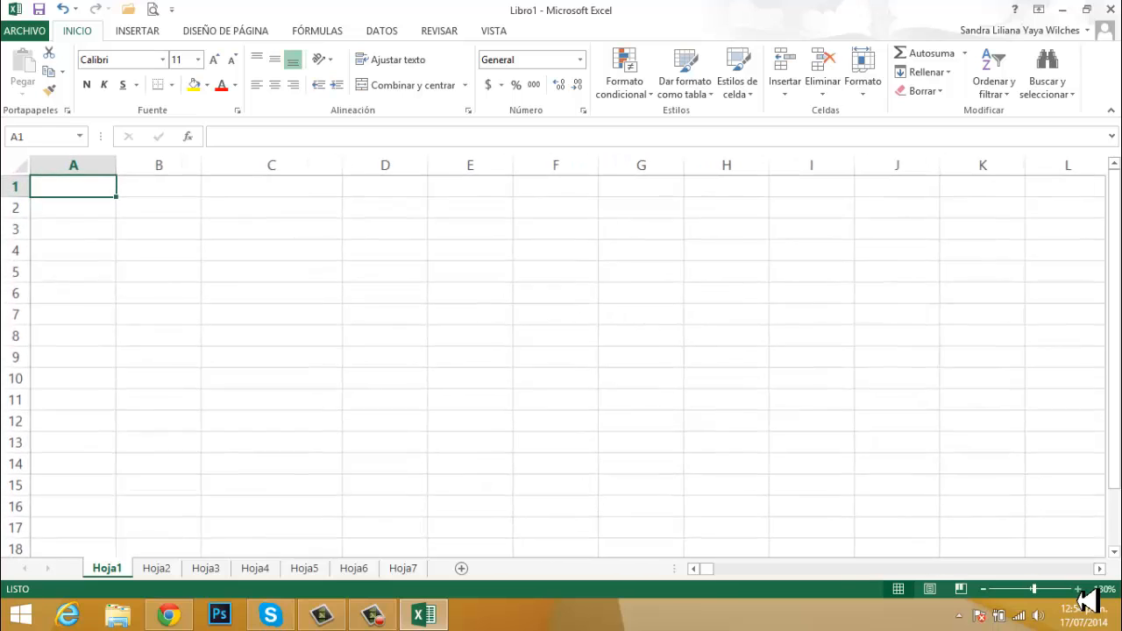
click(1079, 591)
click(1079, 591)
click(1079, 590)
click(1079, 591)
click(1079, 591)
click(1079, 590)
click(1079, 591)
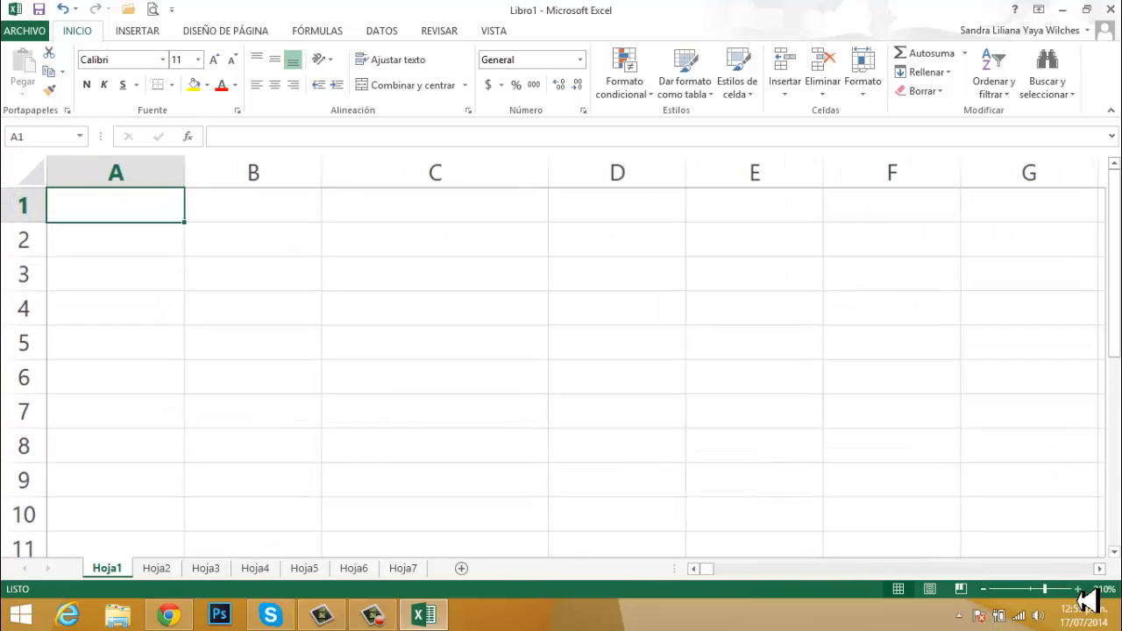
click(1079, 590)
click(1079, 591)
click(1079, 591)
click(1079, 591)
click(1079, 591)
click(1079, 591)
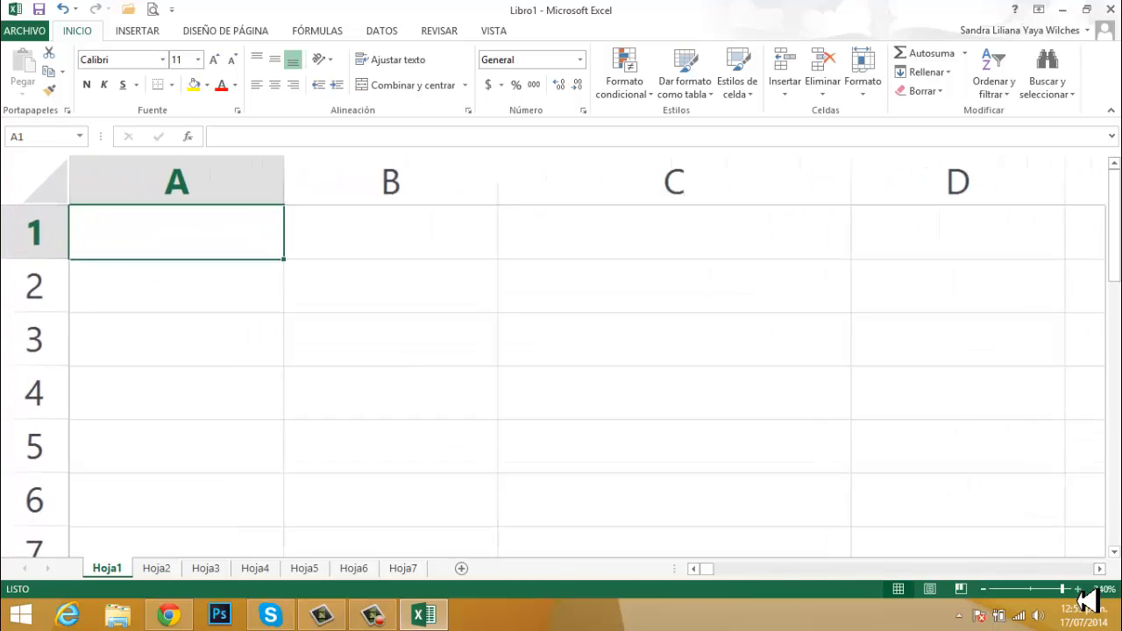
click(1079, 590)
click(1079, 590)
click(1079, 591)
click(1079, 591)
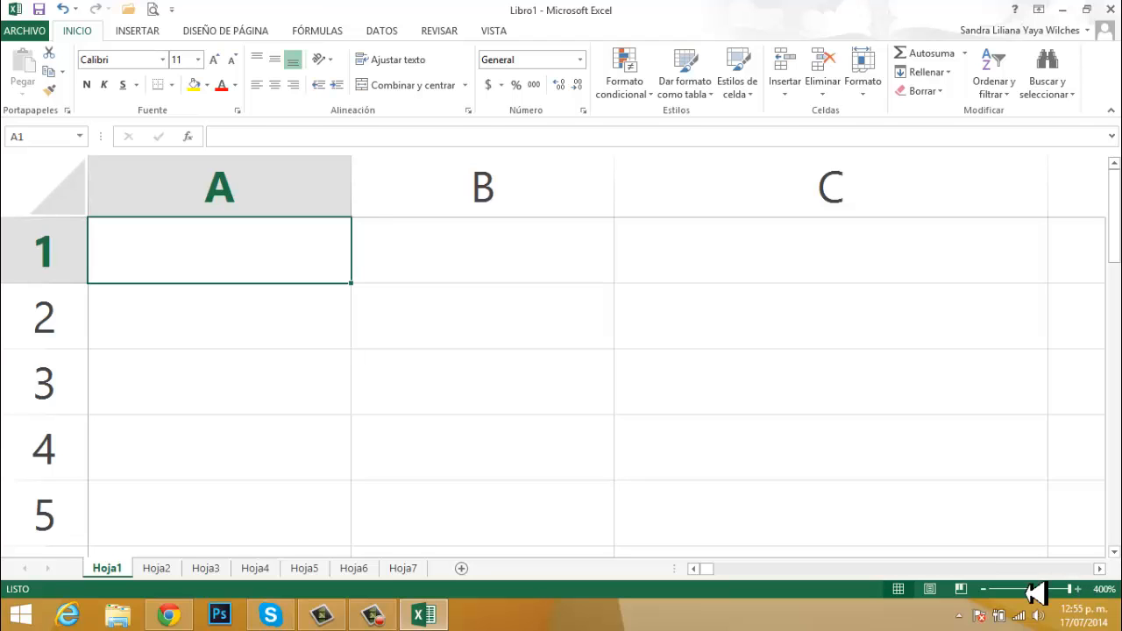
- Bring the zoom of Hoja1 back to 100%
click(985, 589)
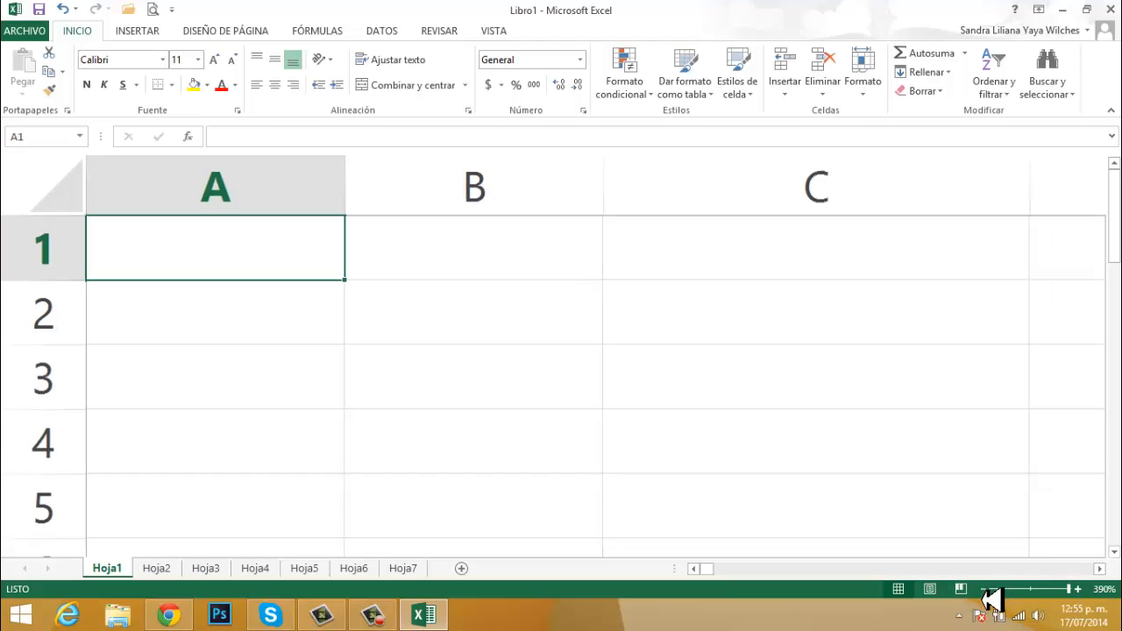
click(985, 590)
click(985, 590)
click(985, 590)
click(986, 590)
click(985, 590)
click(985, 589)
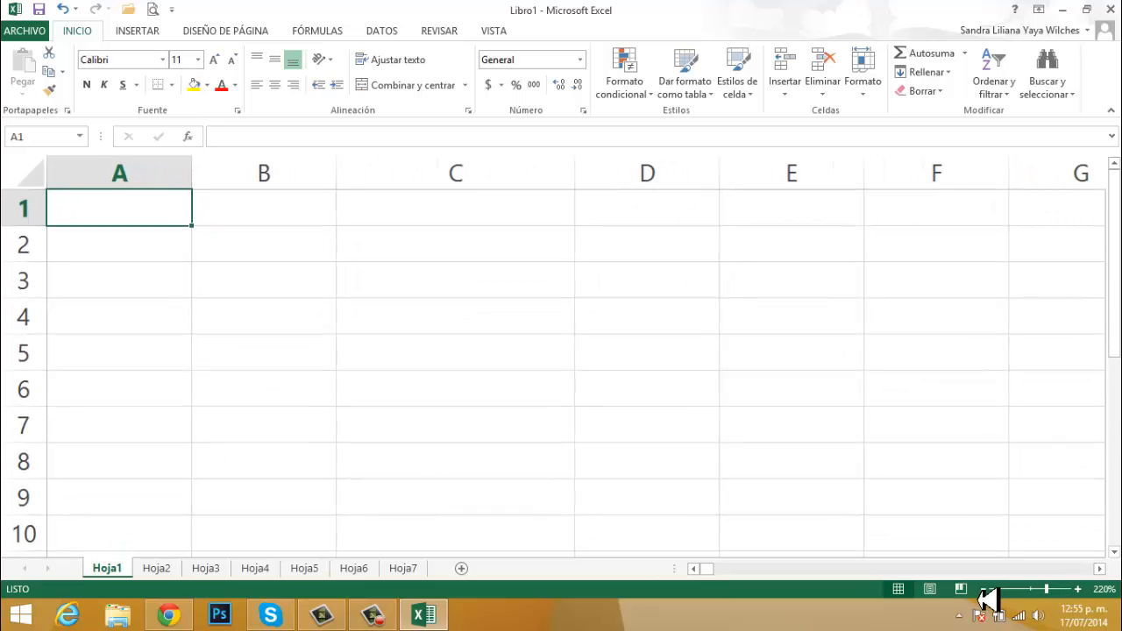
click(985, 590)
click(985, 590)
click(985, 590)
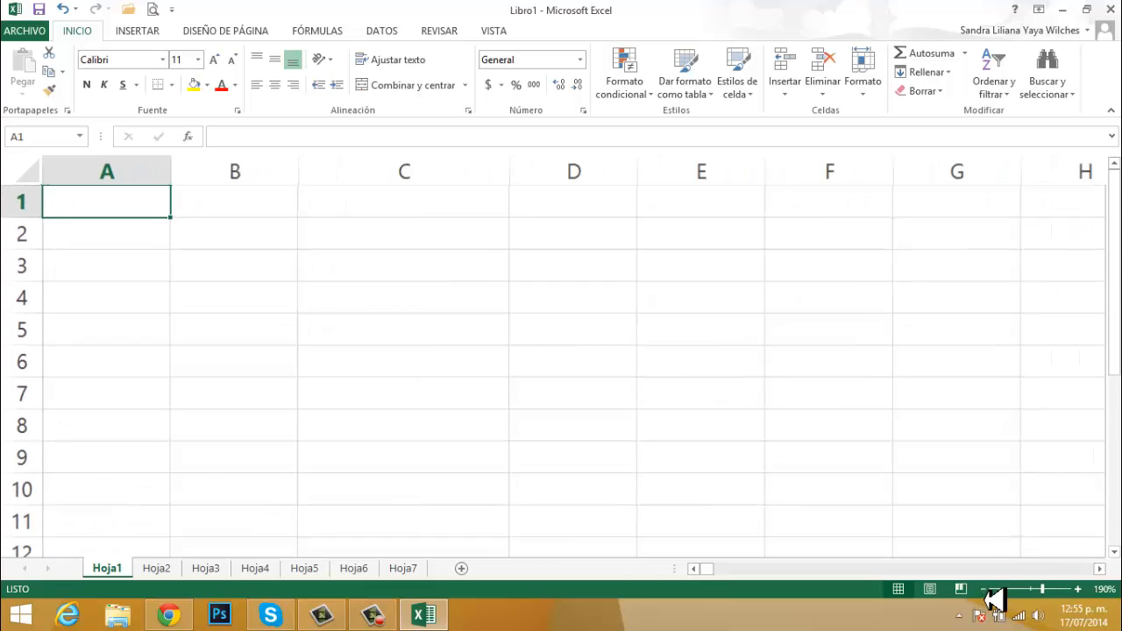
click(985, 590)
click(985, 590)
click(985, 590)
click(985, 590)
click(985, 590)
click(985, 590)
click(985, 590)
click(985, 590)
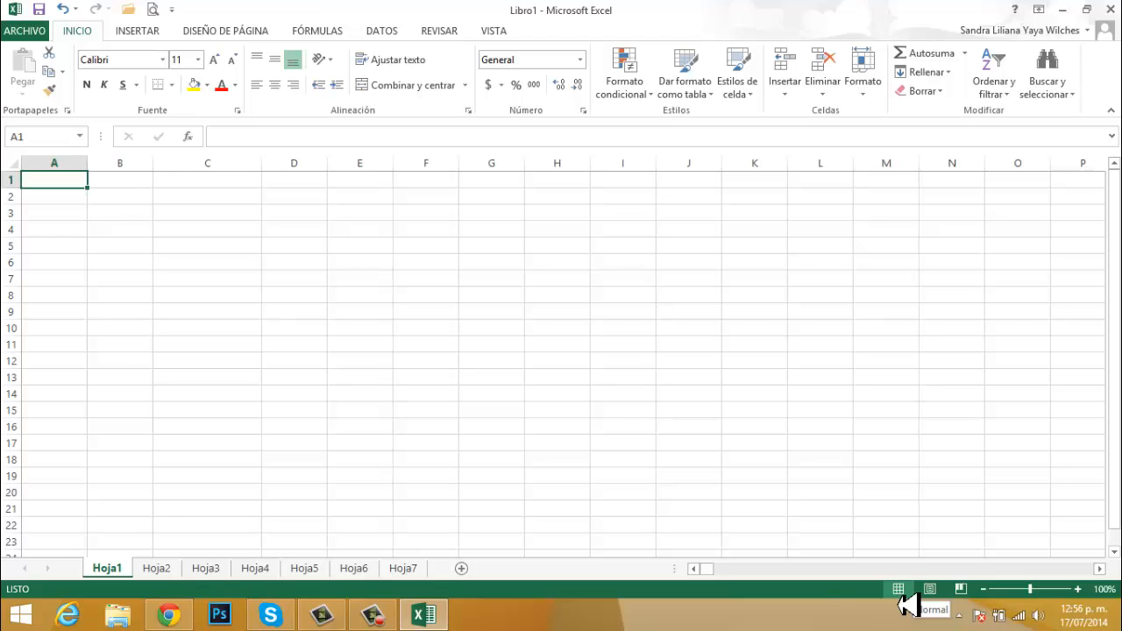
- View Hoja1 in Page Layout and in Page Break Preview, and return to Normal view
click(930, 591)
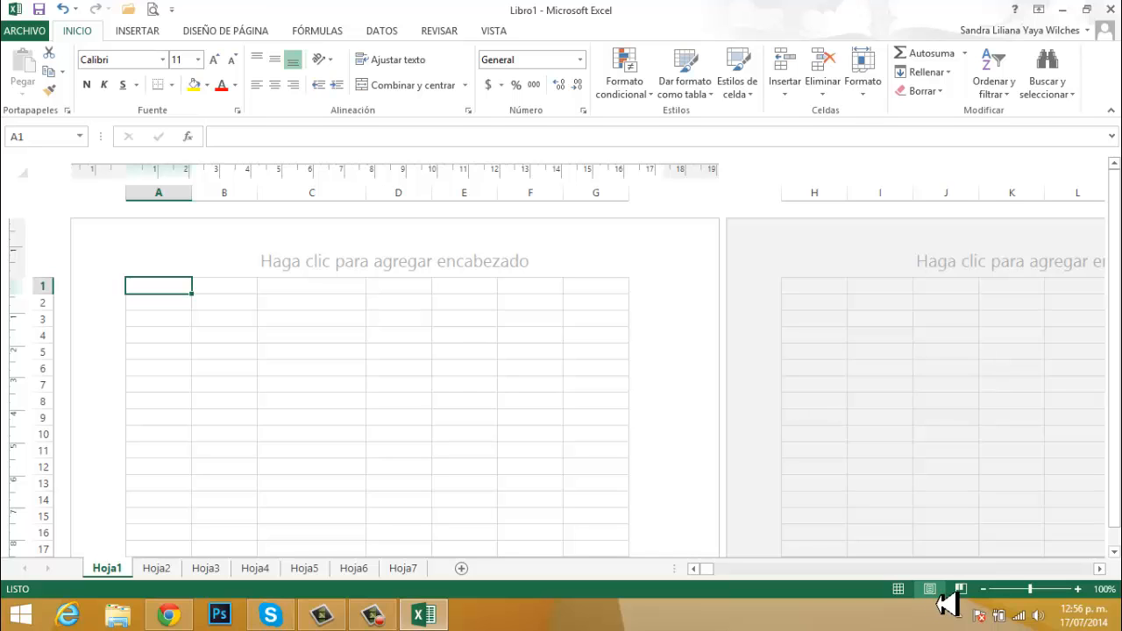
click(960, 590)
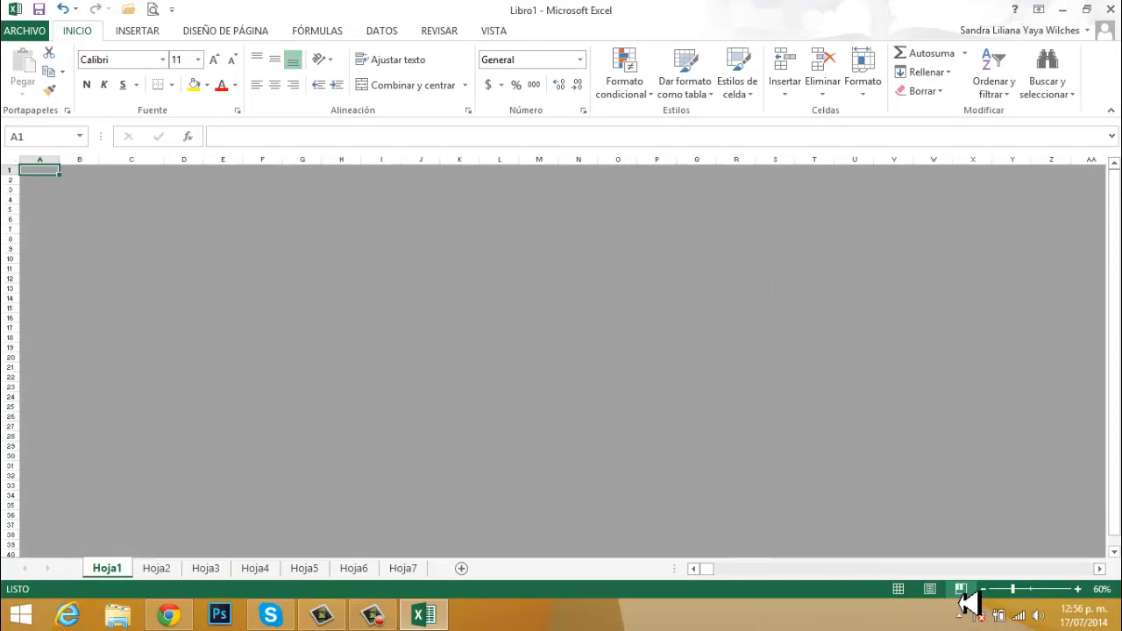
click(898, 589)
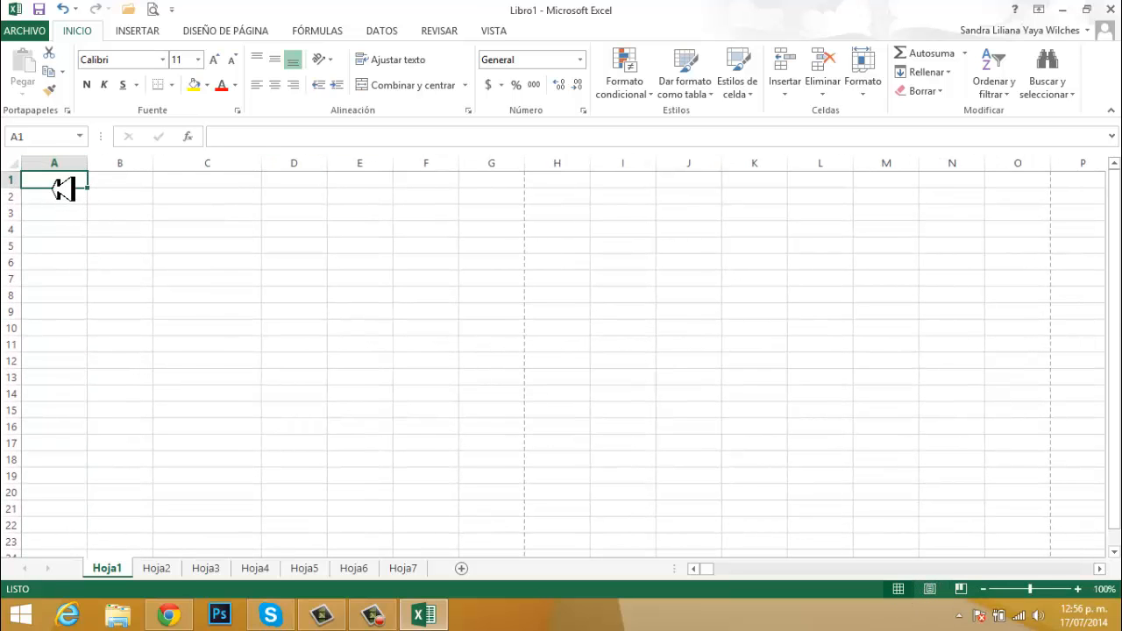
- Set the range A1:E15 on Hoja1 as the print area and deselect the range
drag(63, 187, 368, 423)
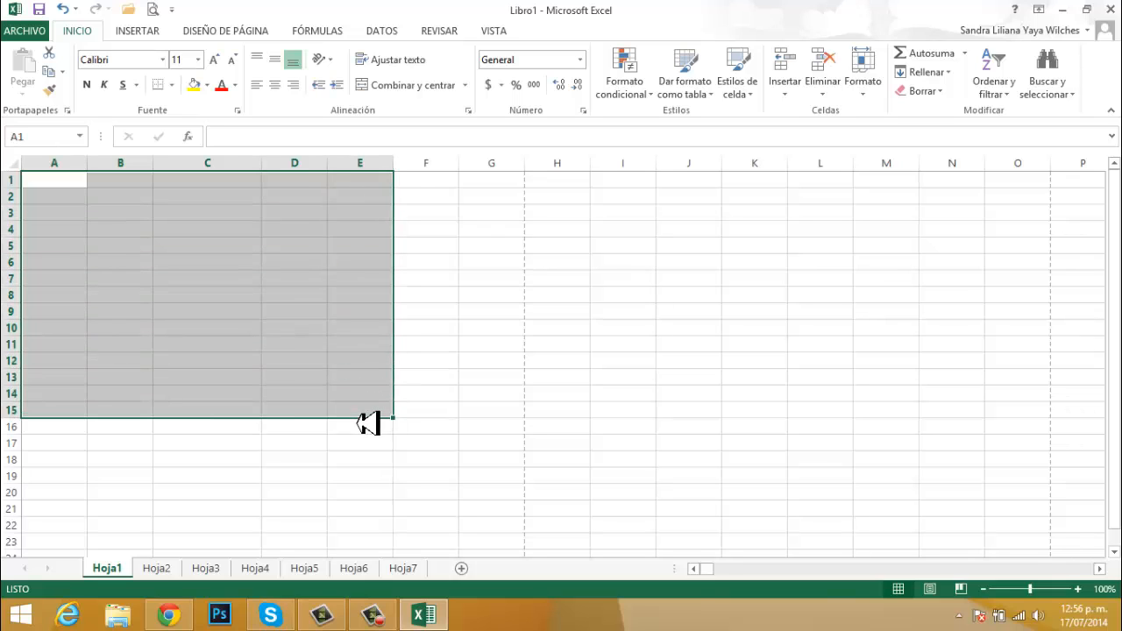
click(210, 31)
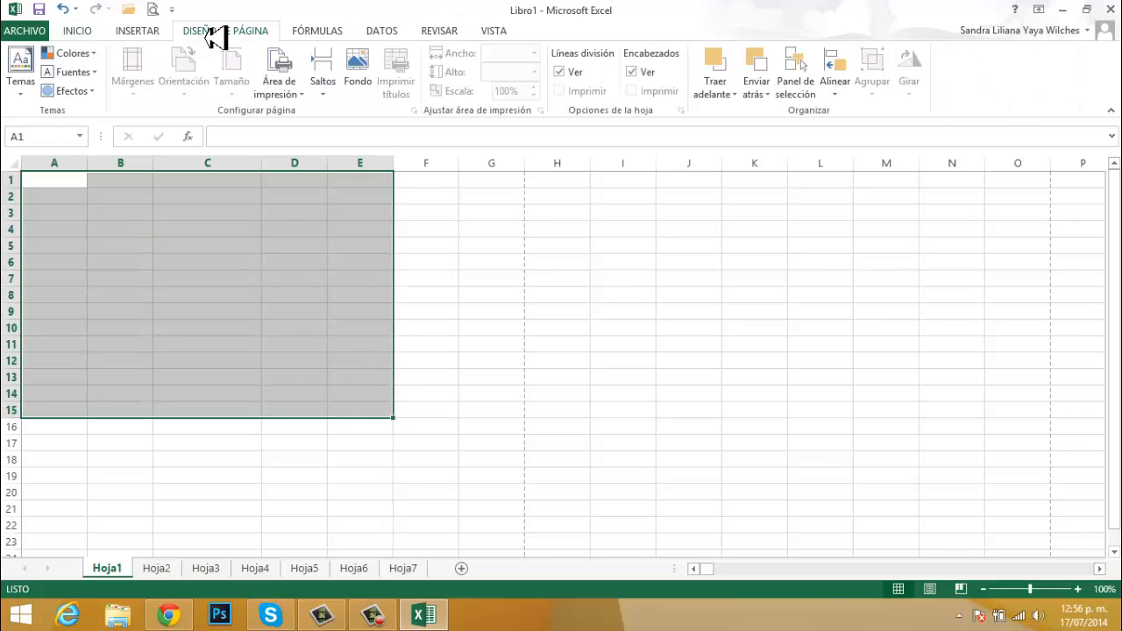
click(300, 102)
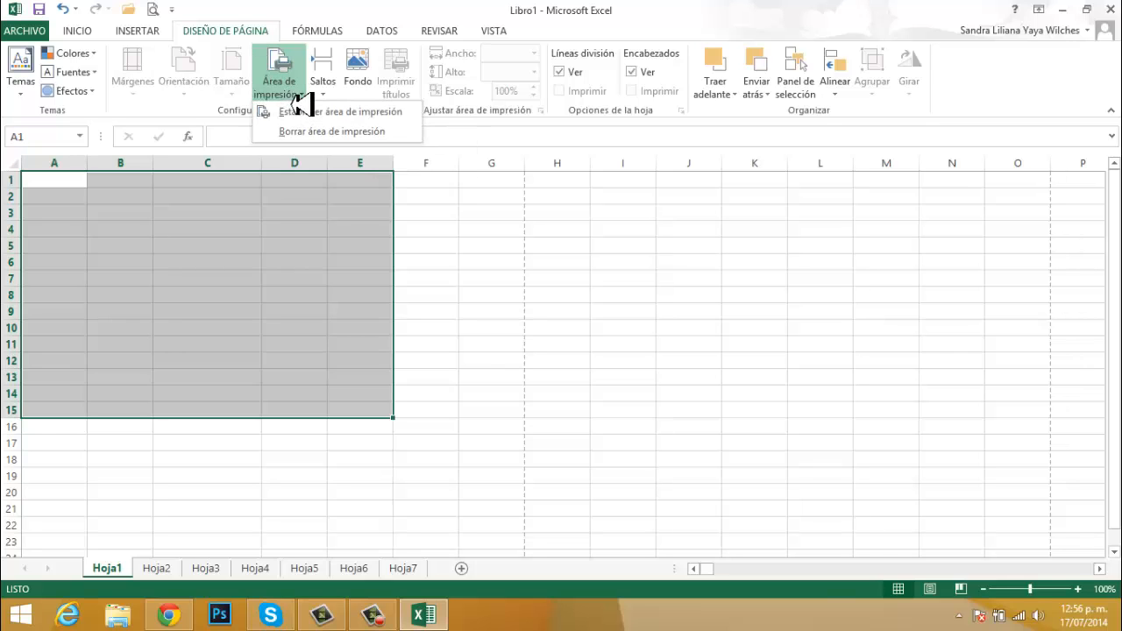
click(302, 112)
click(533, 296)
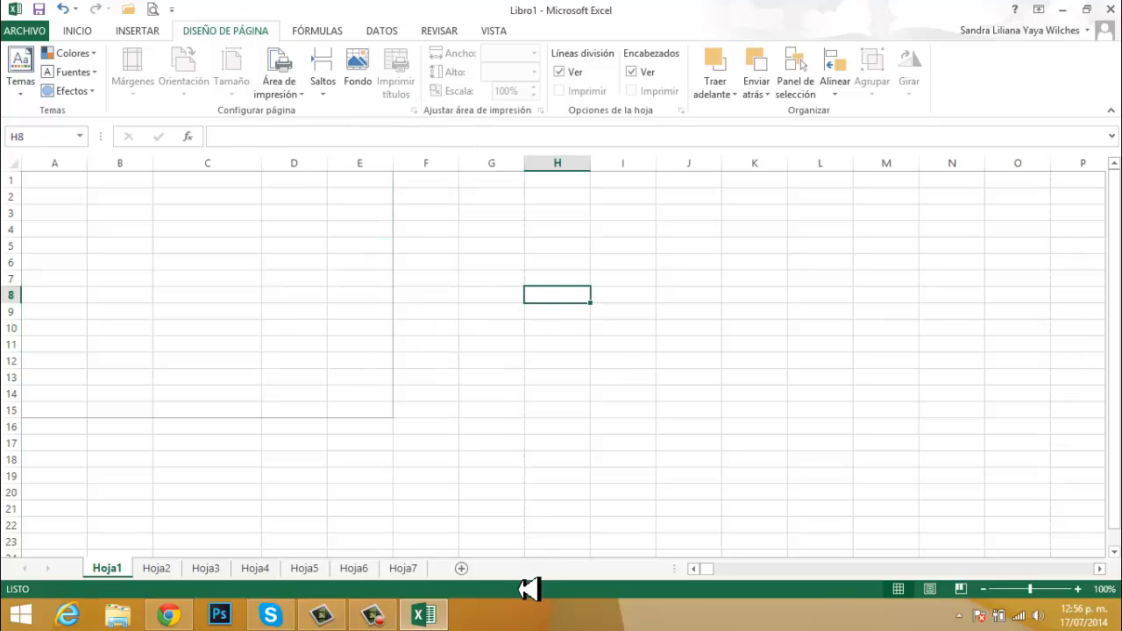
click(248, 330)
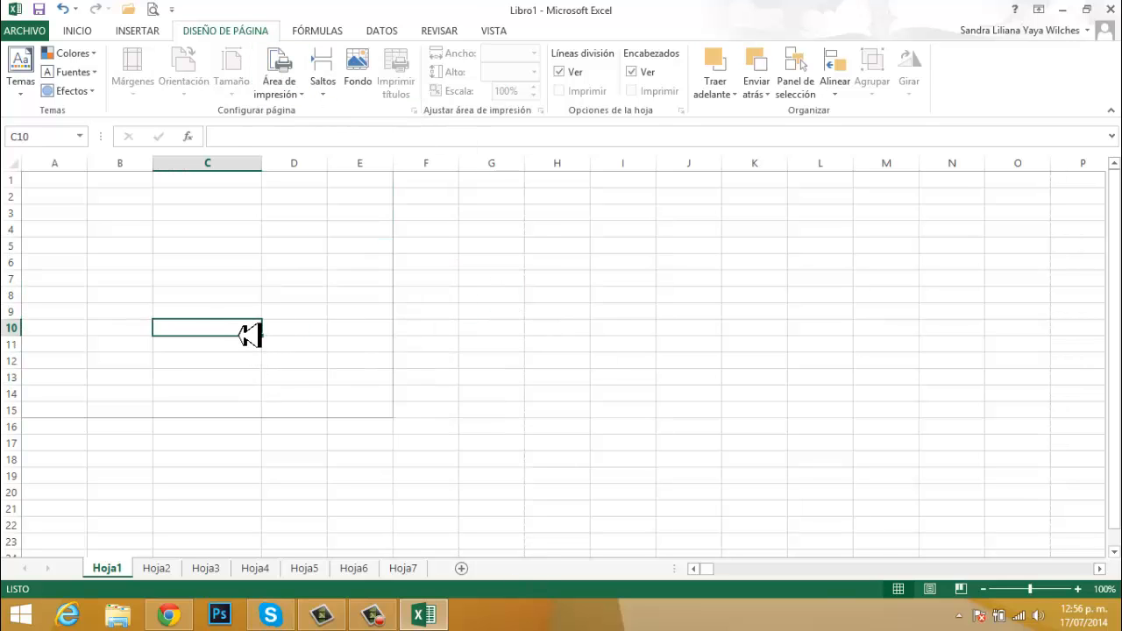
- Check the print area in Page Break Preview and Page Layout views, and switch back to Normal view
click(962, 591)
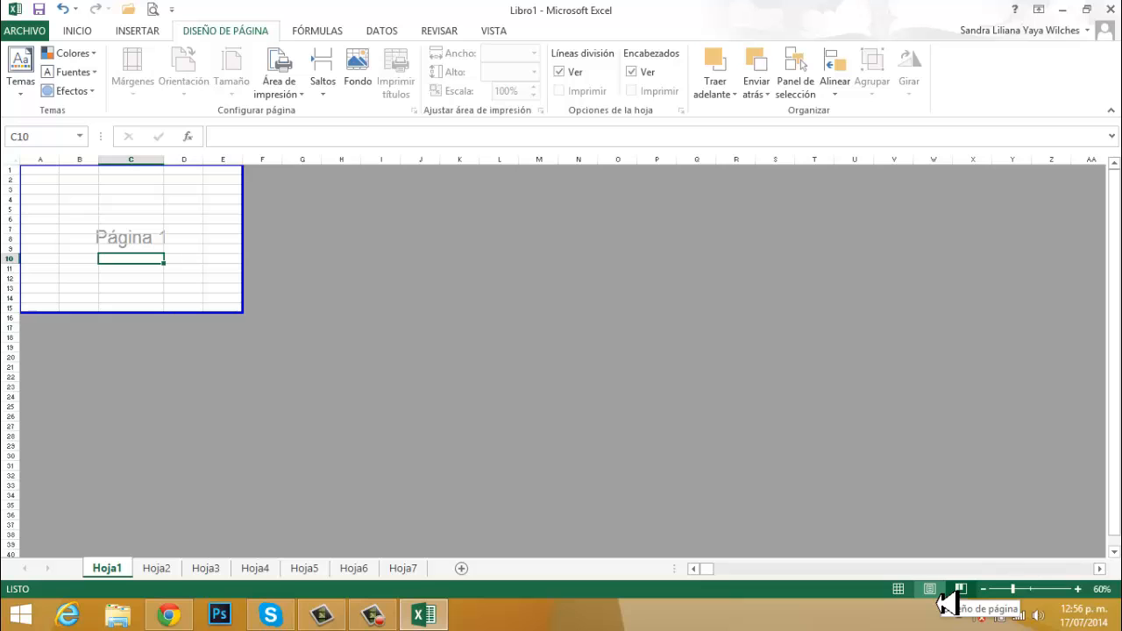
click(932, 590)
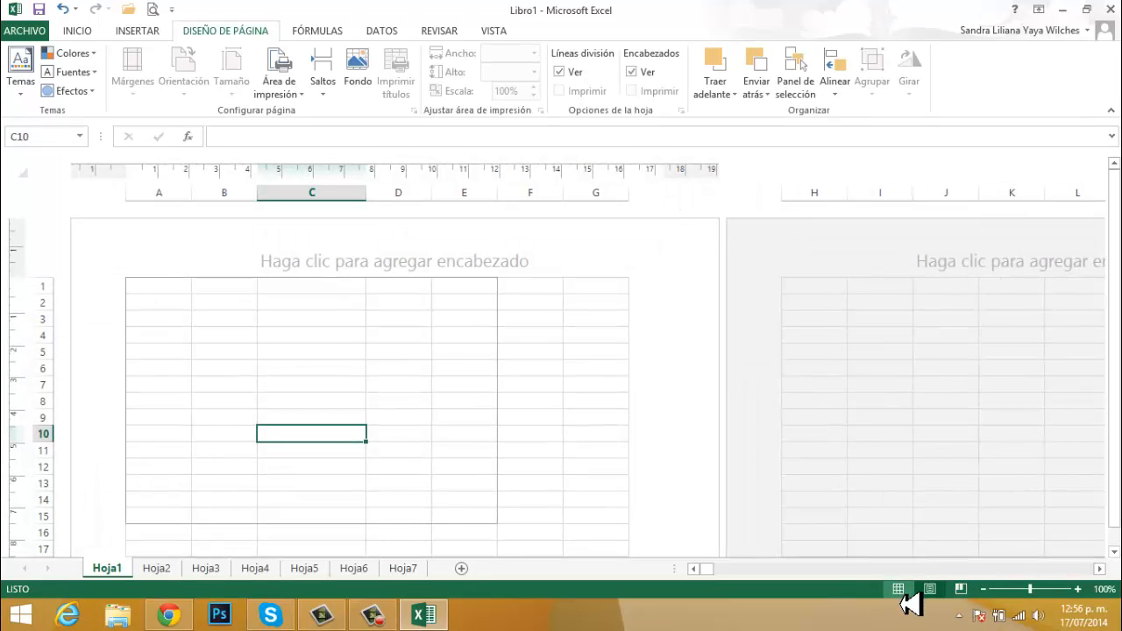
click(899, 589)
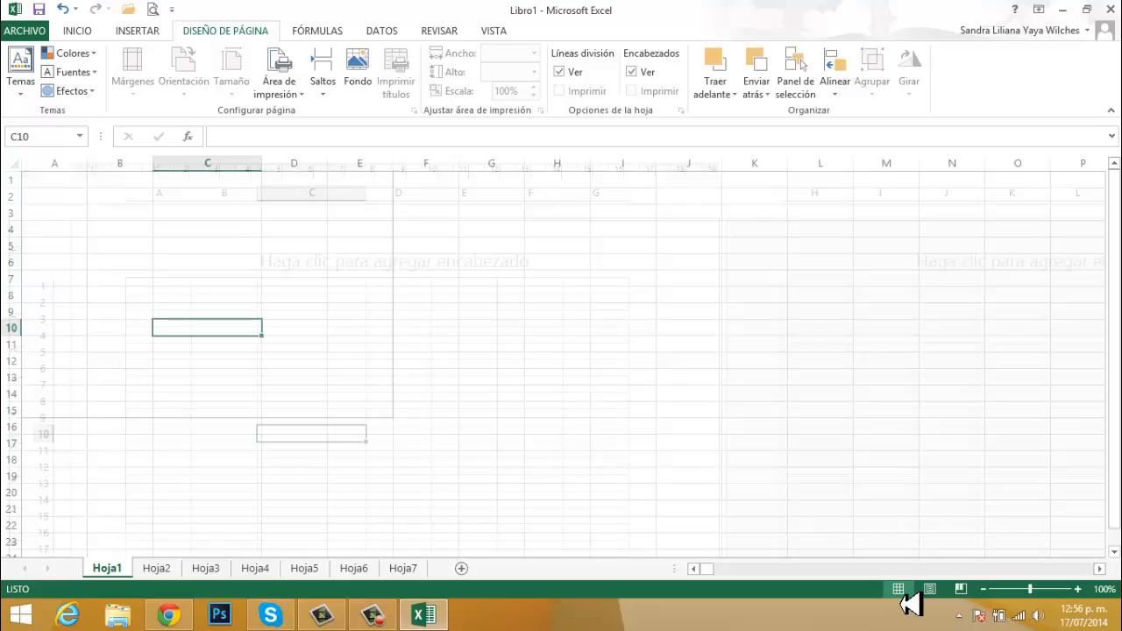
- Select the cell ranges A1:E15, G3:K17, D9:G20 and I2:L14 one after another on Hoja1
click(63, 183)
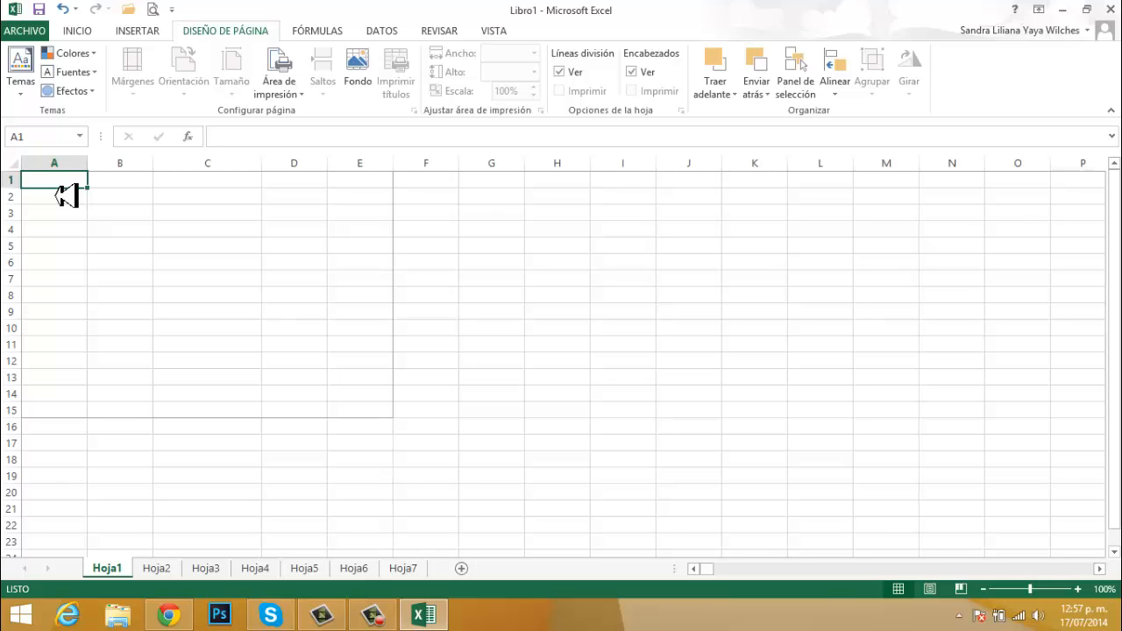
drag(57, 186, 359, 423)
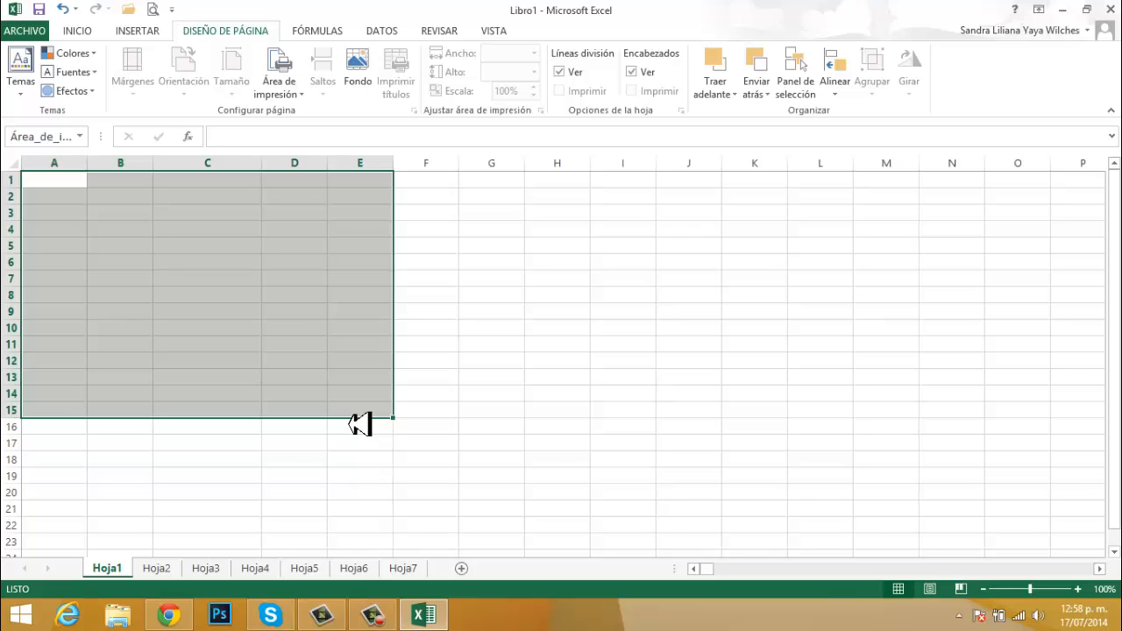
click(491, 216)
drag(494, 230, 751, 457)
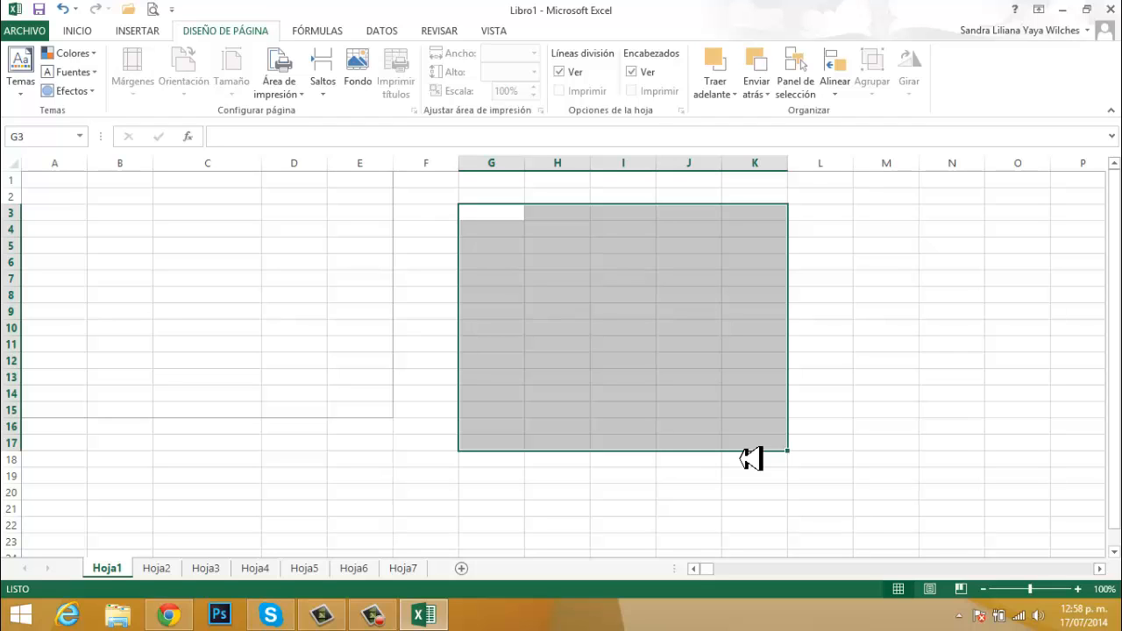
drag(320, 314, 517, 503)
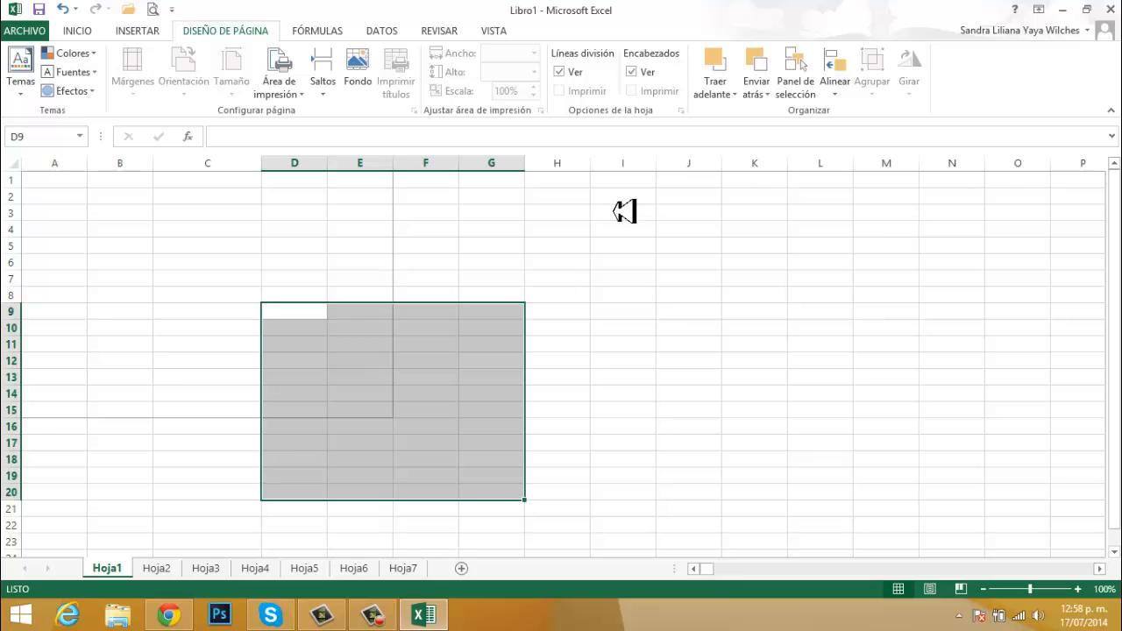
click(605, 315)
drag(604, 201, 802, 399)
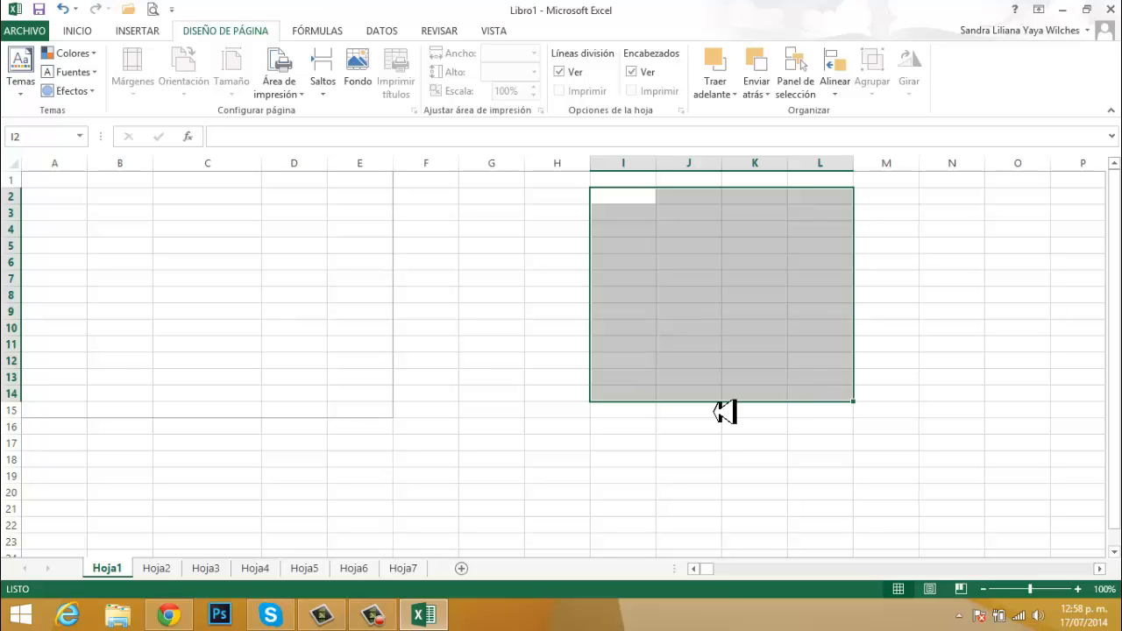
- Select the ranges C6:F19 and I8:L19 one after another on Hoja1, and finish on cell E10
drag(210, 263, 464, 488)
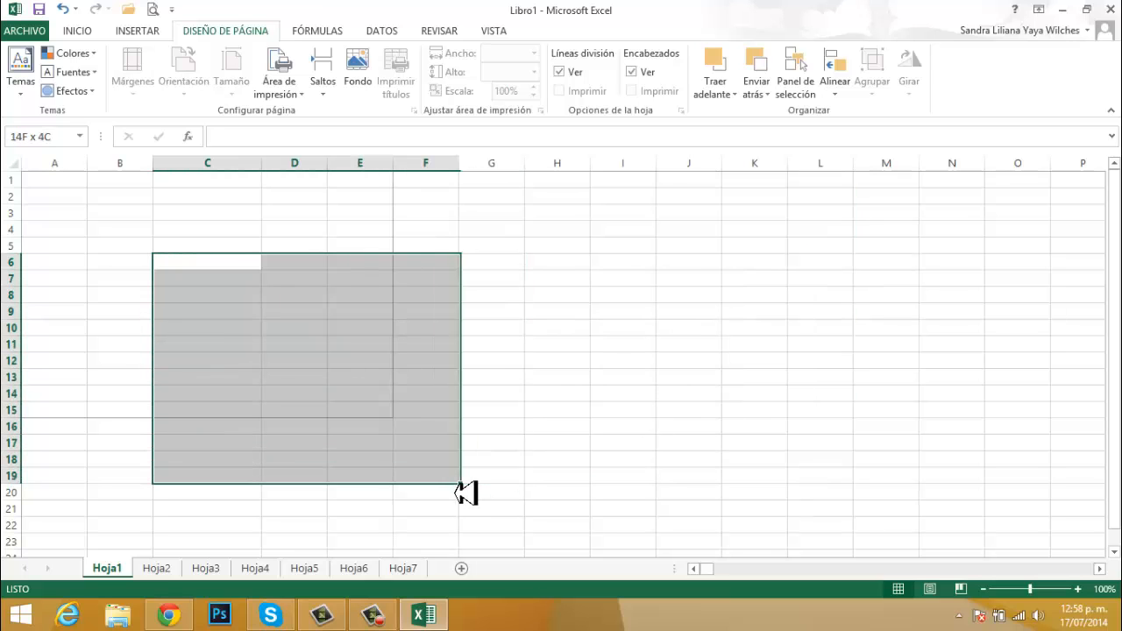
drag(624, 295, 857, 489)
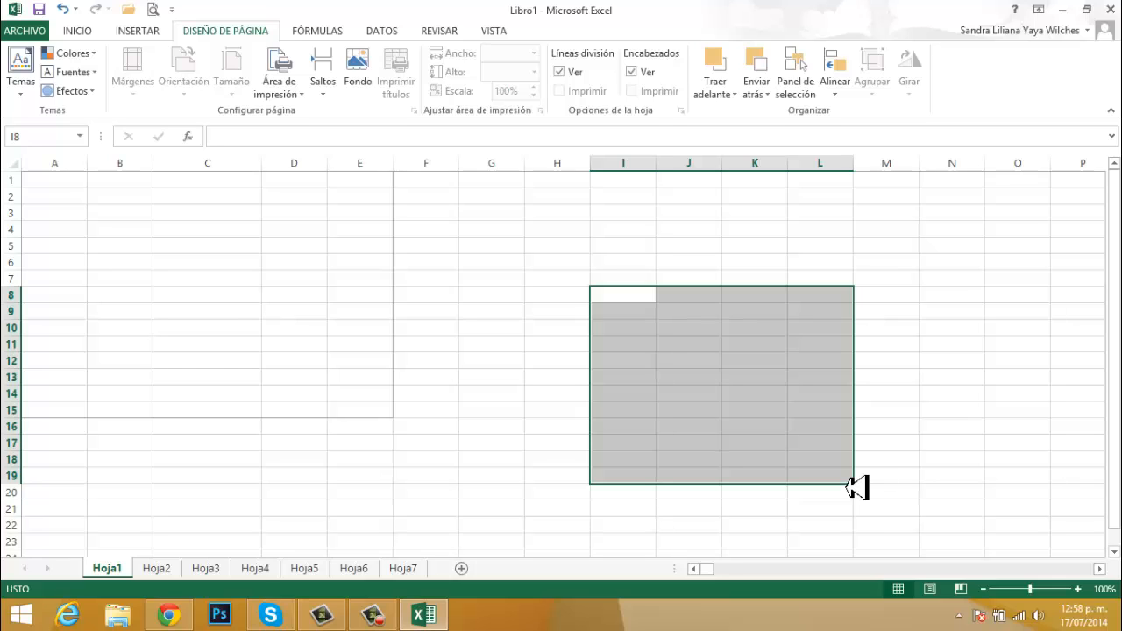
click(355, 329)
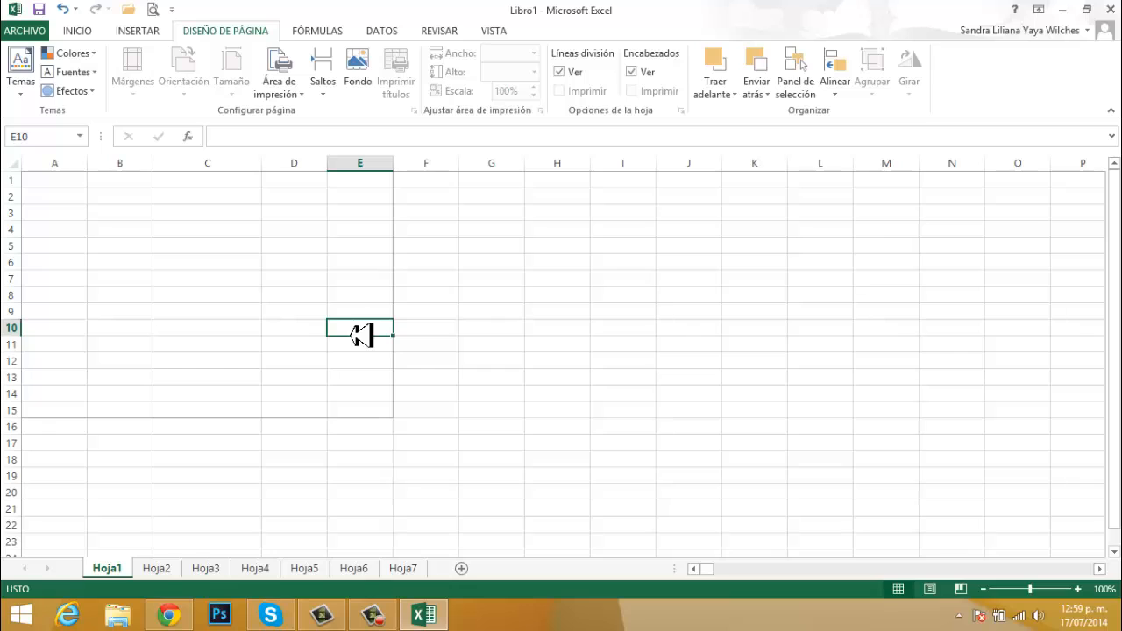
- Build a non-adjacent selection of C2, D3:D7, F9:F14, H7:H14, J3:J9, L5:L10 and N3:N9 on Hoja1
click(211, 207)
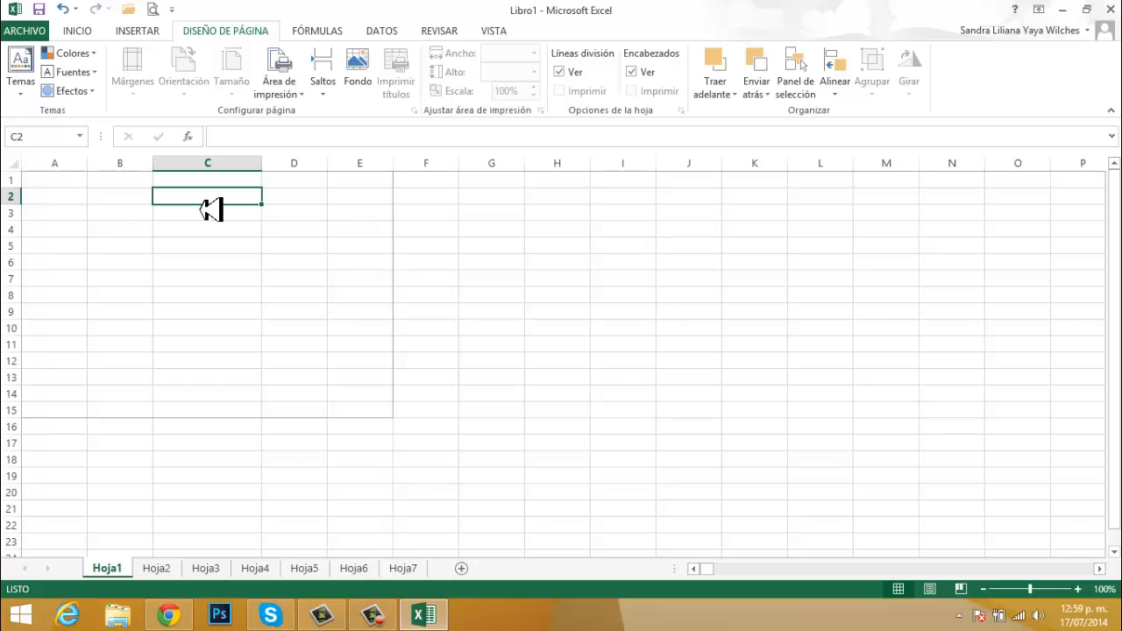
ctrl+click(321, 215)
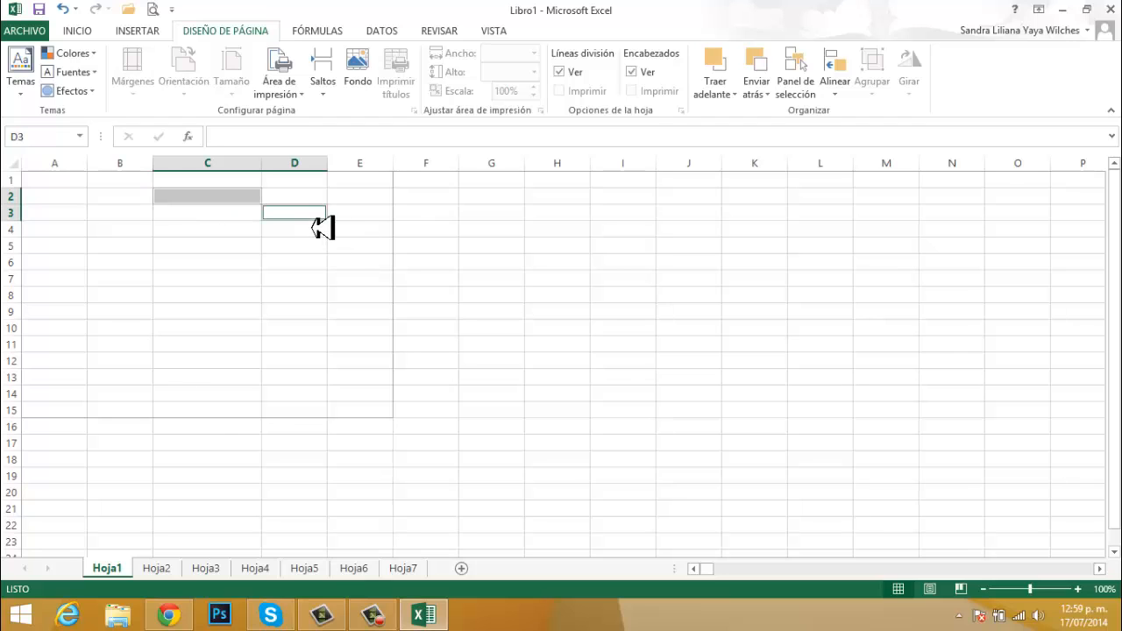
drag(321, 227, 317, 284)
ctrl+click(405, 317)
drag(409, 323, 408, 400)
drag(585, 400, 638, 285)
ctrl+click(686, 215)
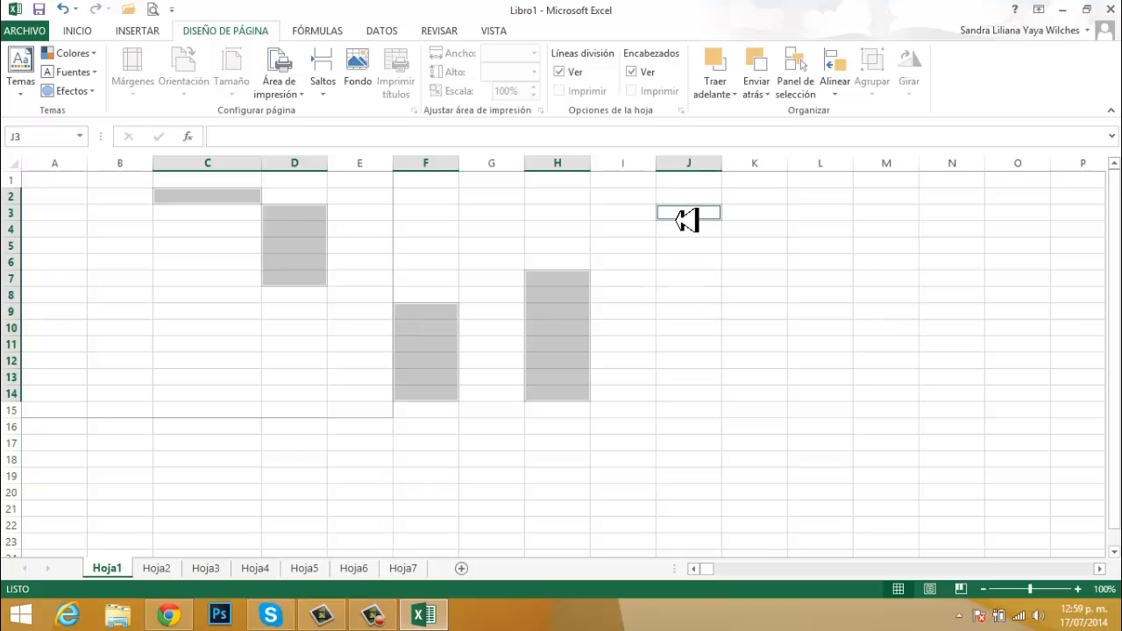
drag(686, 219, 706, 314)
drag(845, 249, 855, 344)
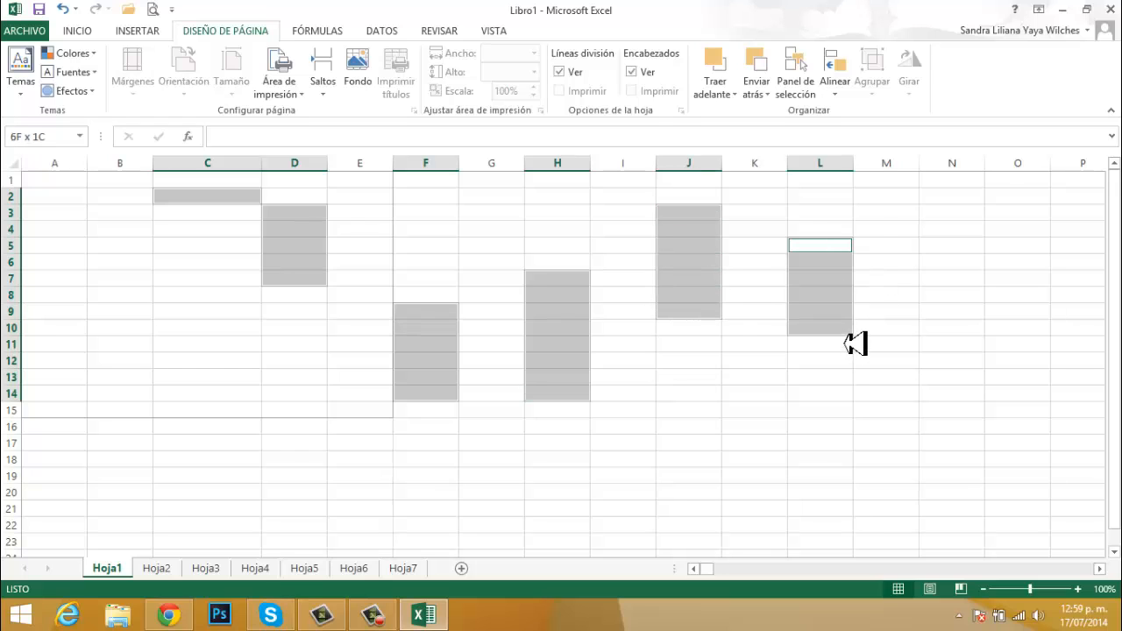
drag(969, 216, 979, 320)
- Extend the non-adjacent selection with G18:M18, B12:D12, A7:C7, B21:E21, I21:L21 and O12:O19
drag(519, 461, 906, 468)
drag(120, 366, 292, 366)
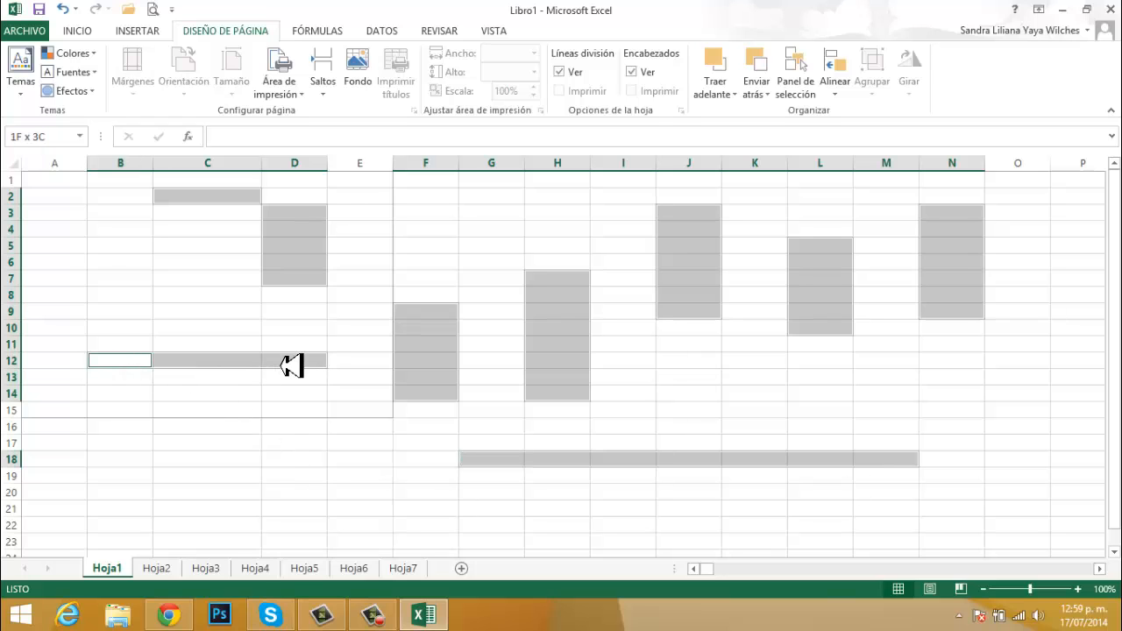
drag(85, 280, 179, 286)
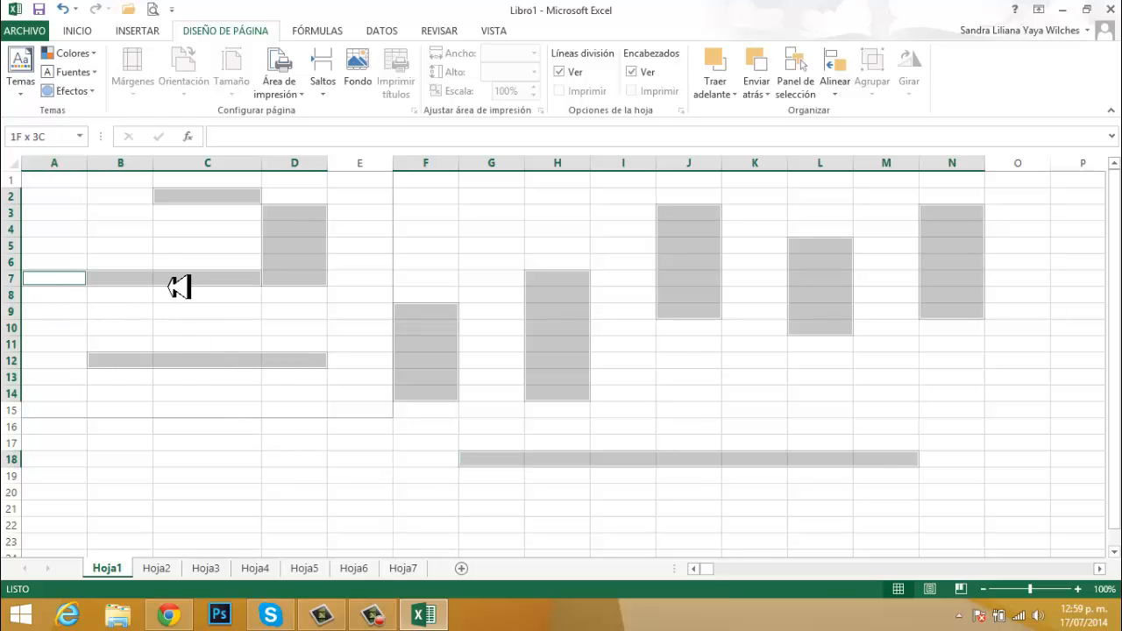
drag(123, 510, 388, 519)
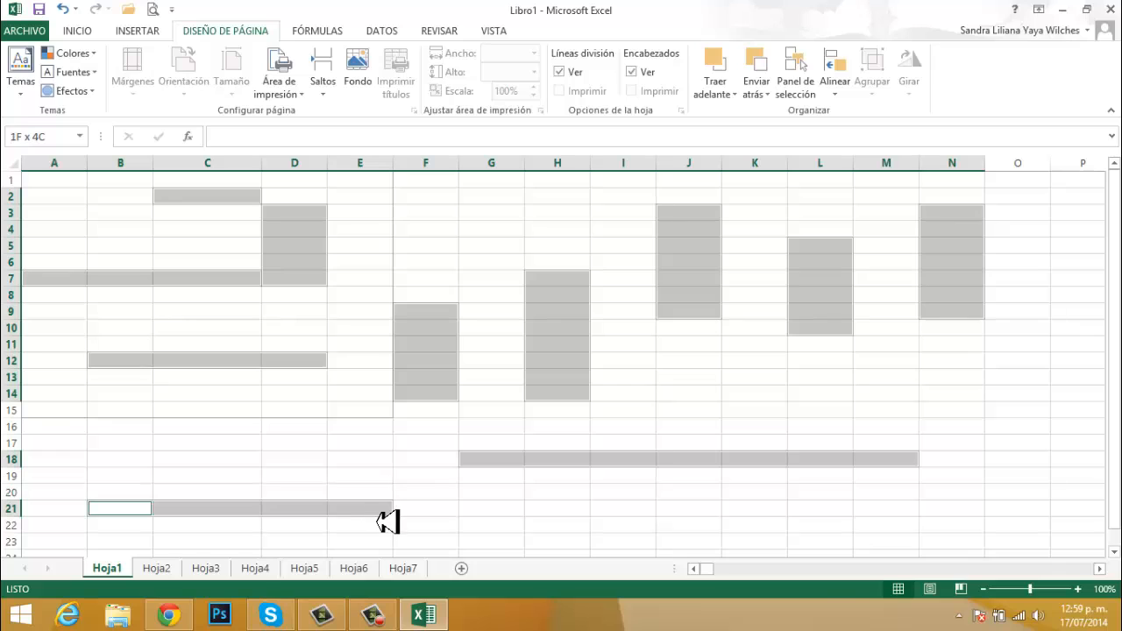
drag(617, 514, 850, 516)
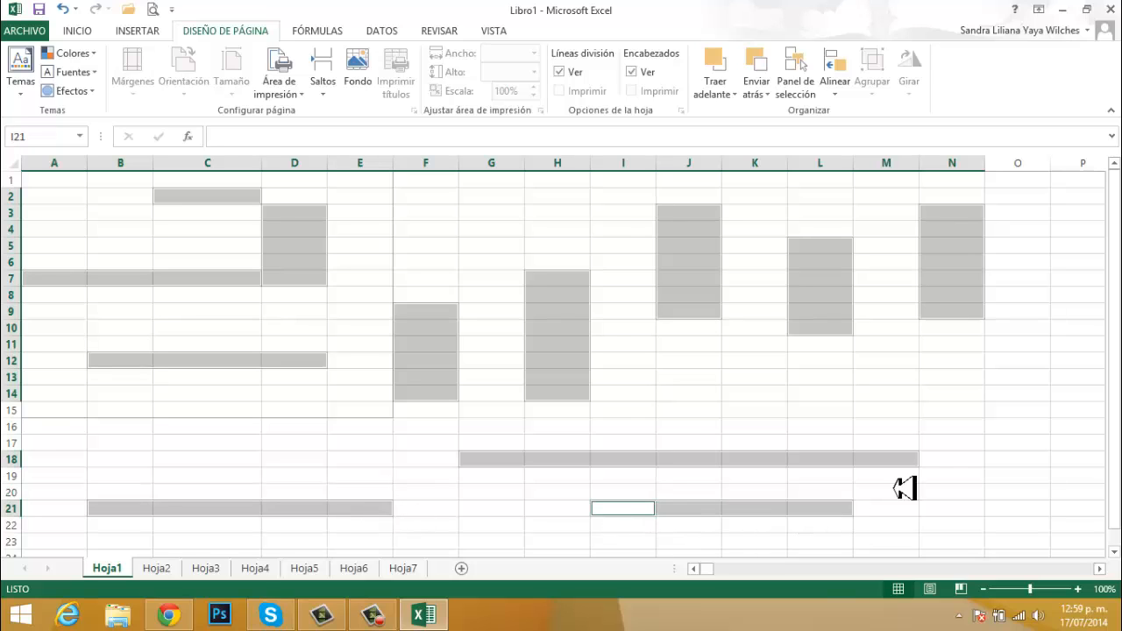
drag(1014, 361, 1030, 496)
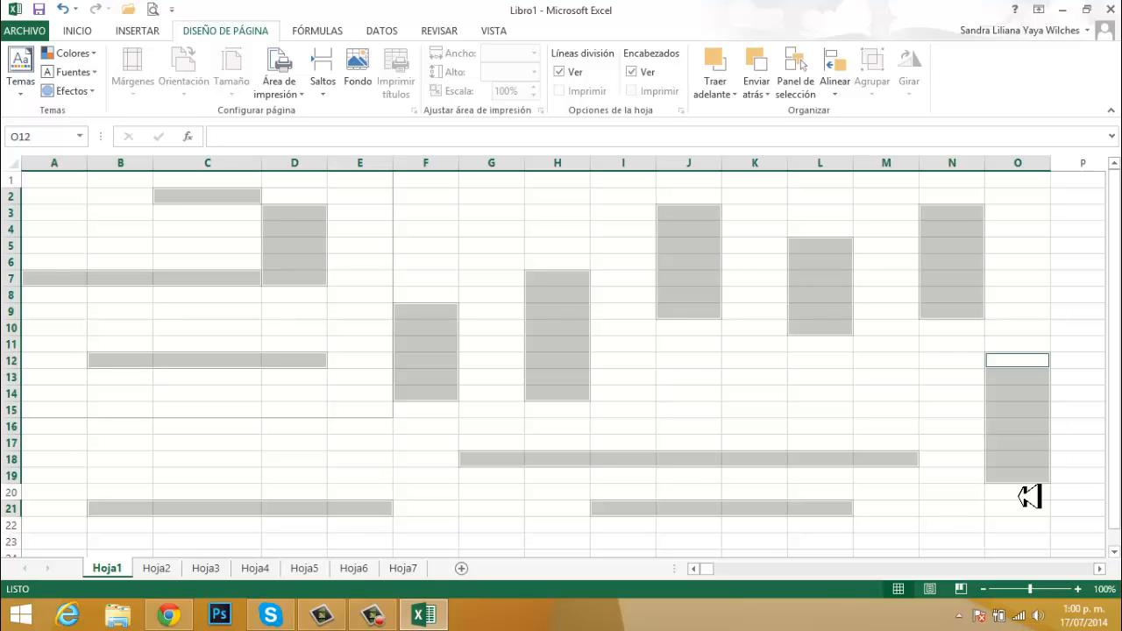
- Select G3:J15, replace it with a non-adjacent selection of E7, A2:B11, C6:C15, F11:F20, I3:I13, L8:L16, J18:M19, O4:O13 and K22:M23, and deselect to H9
drag(465, 213, 724, 421)
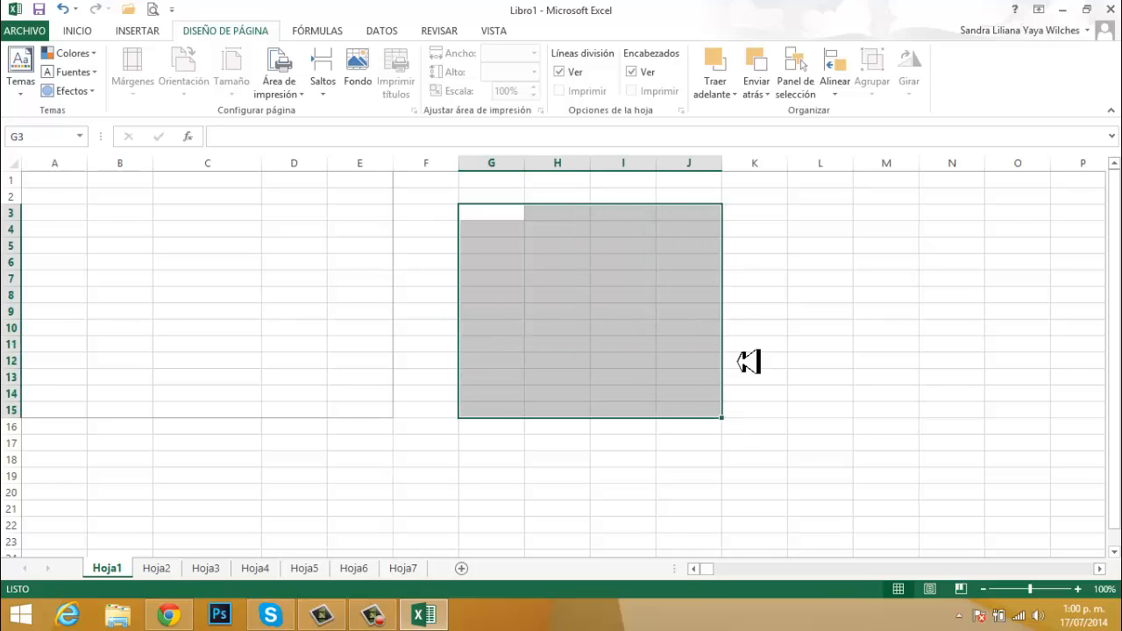
click(381, 284)
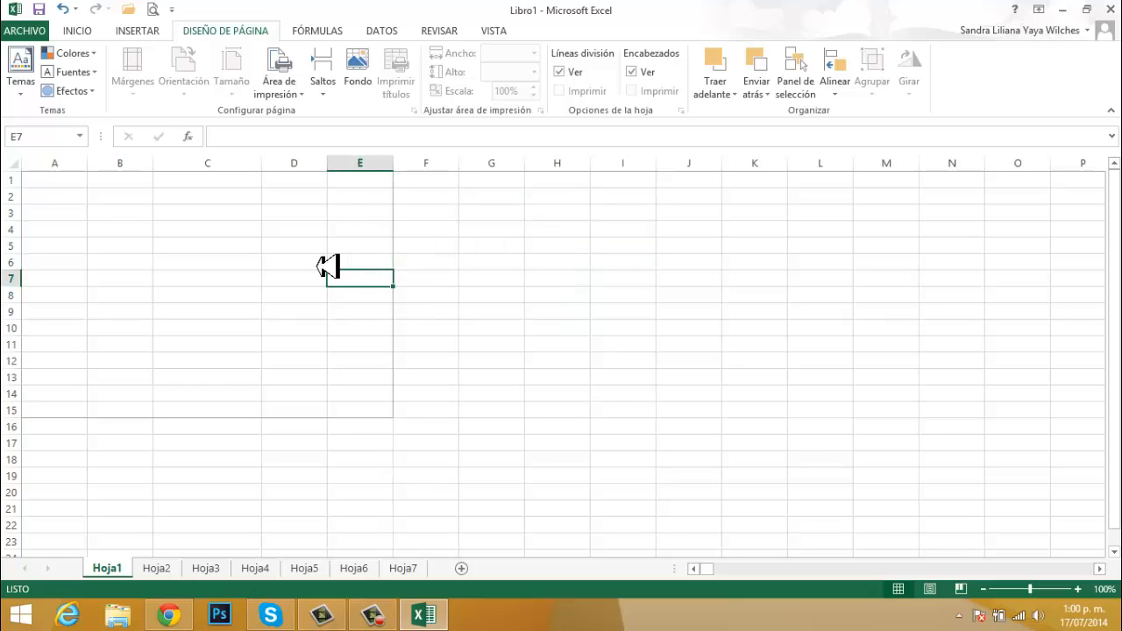
drag(66, 198, 119, 344)
drag(207, 263, 225, 409)
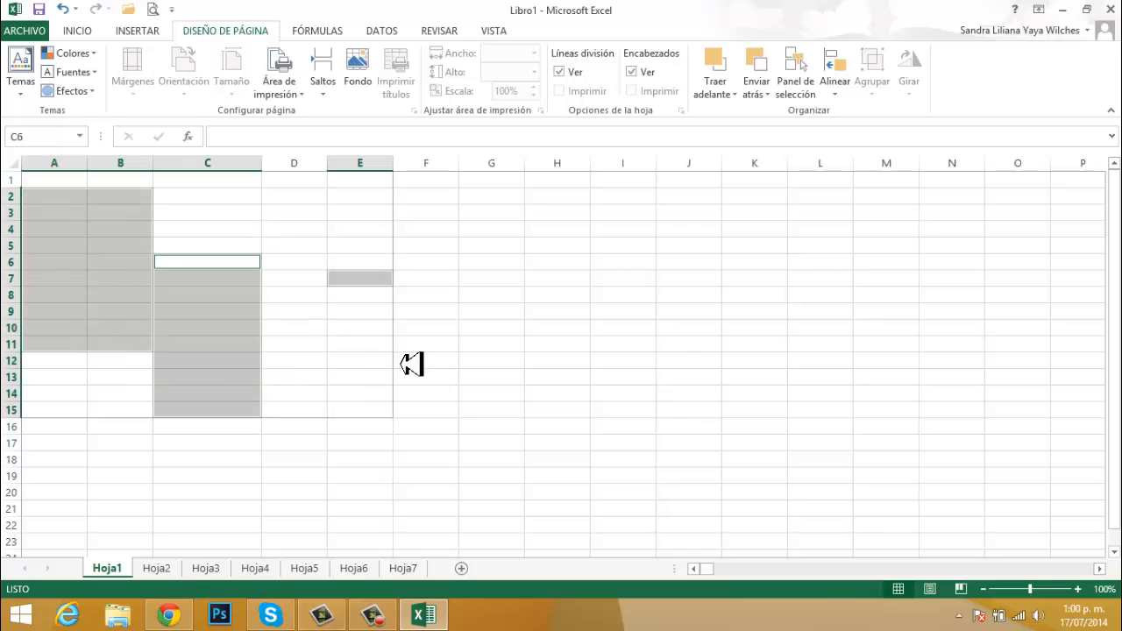
drag(412, 343, 428, 491)
drag(626, 214, 667, 386)
drag(803, 308, 804, 448)
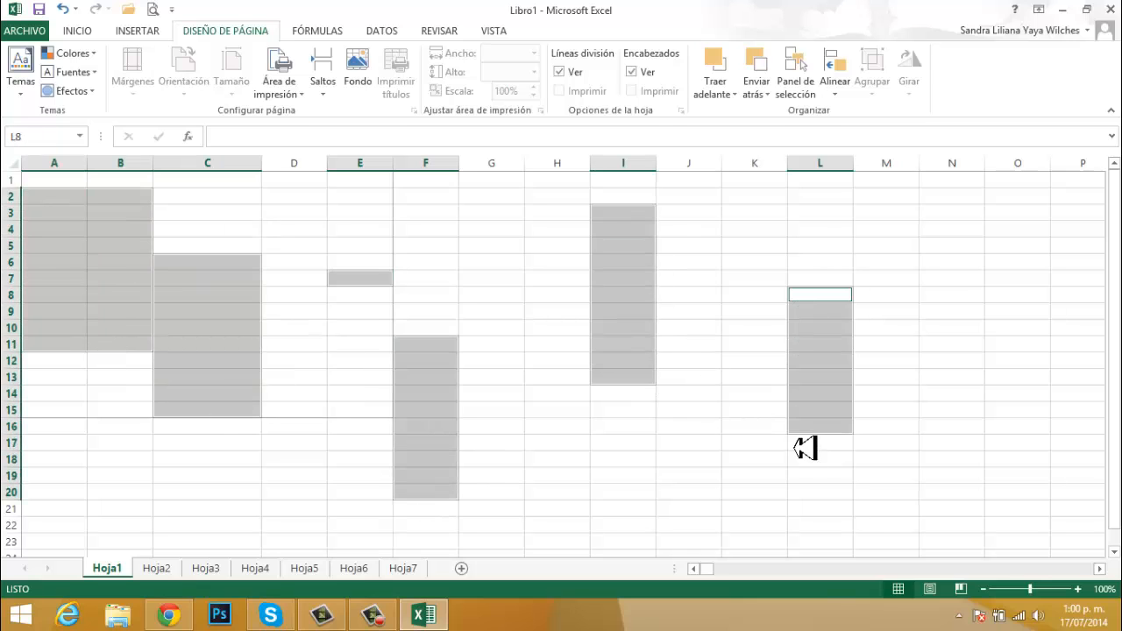
drag(689, 479, 912, 460)
drag(1012, 230, 1012, 383)
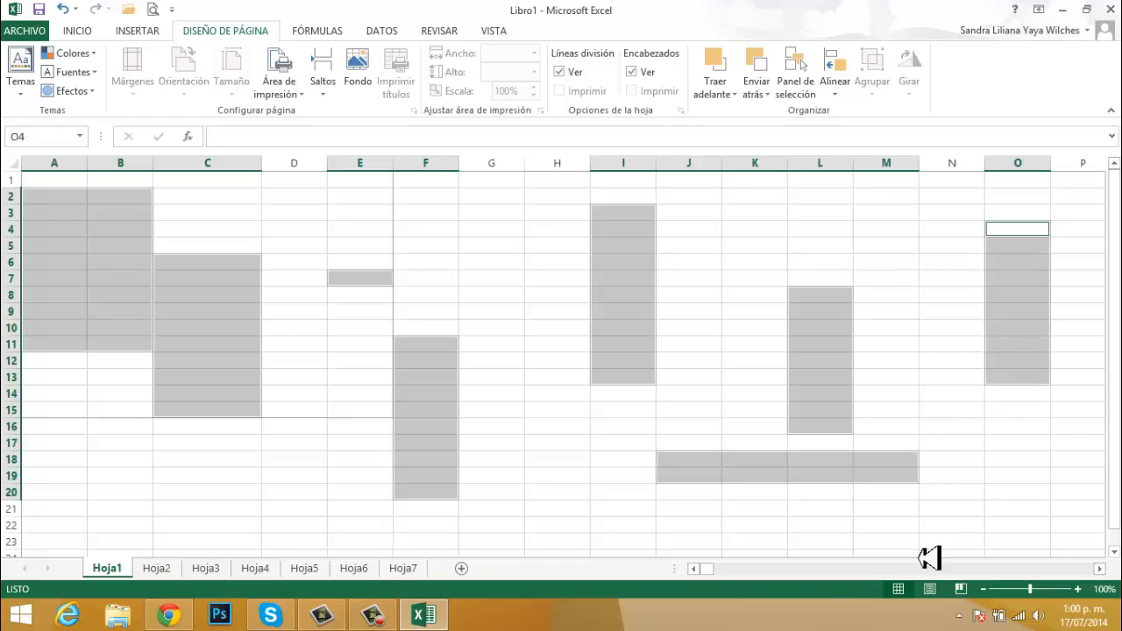
drag(756, 540, 925, 531)
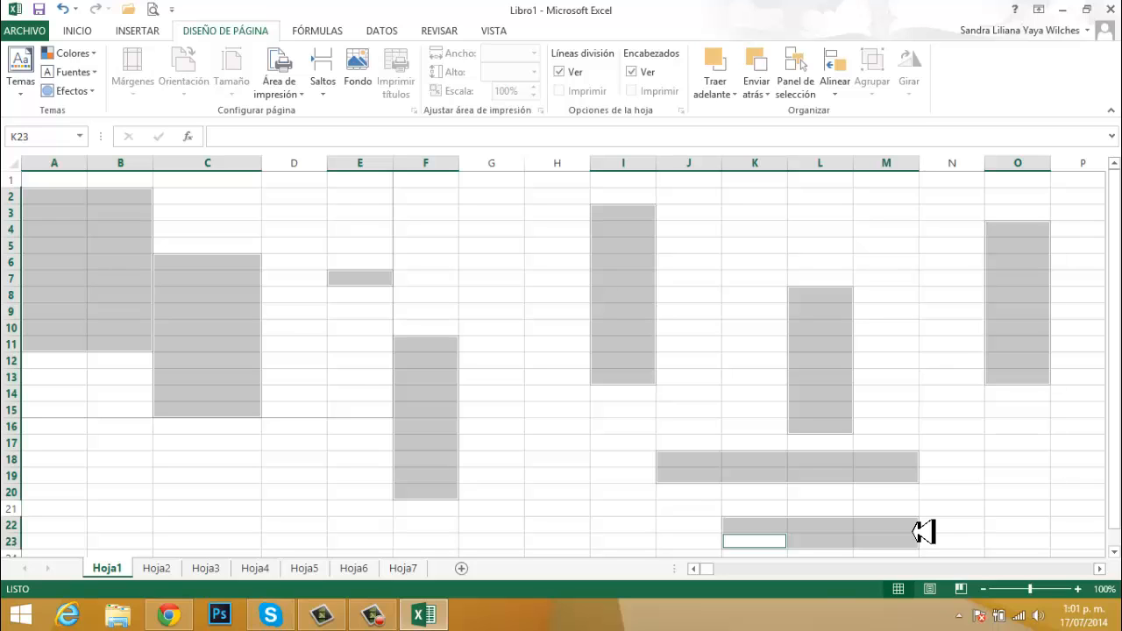
click(533, 317)
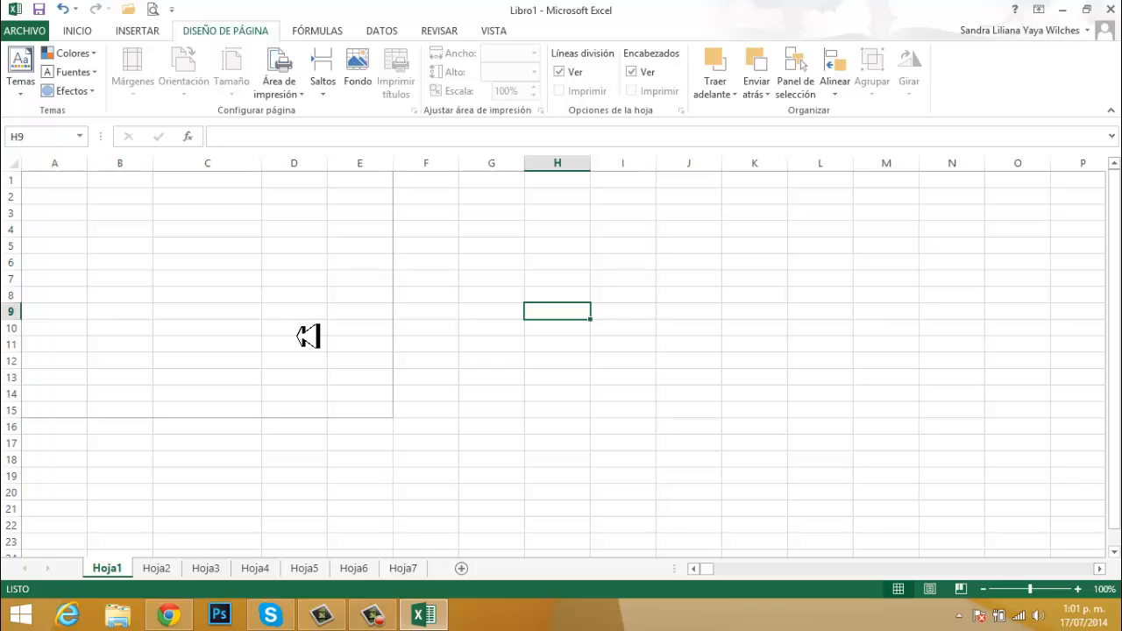
- Open the Excel Options dialog using keyboard access only, and close it without changing anything
key(alt)
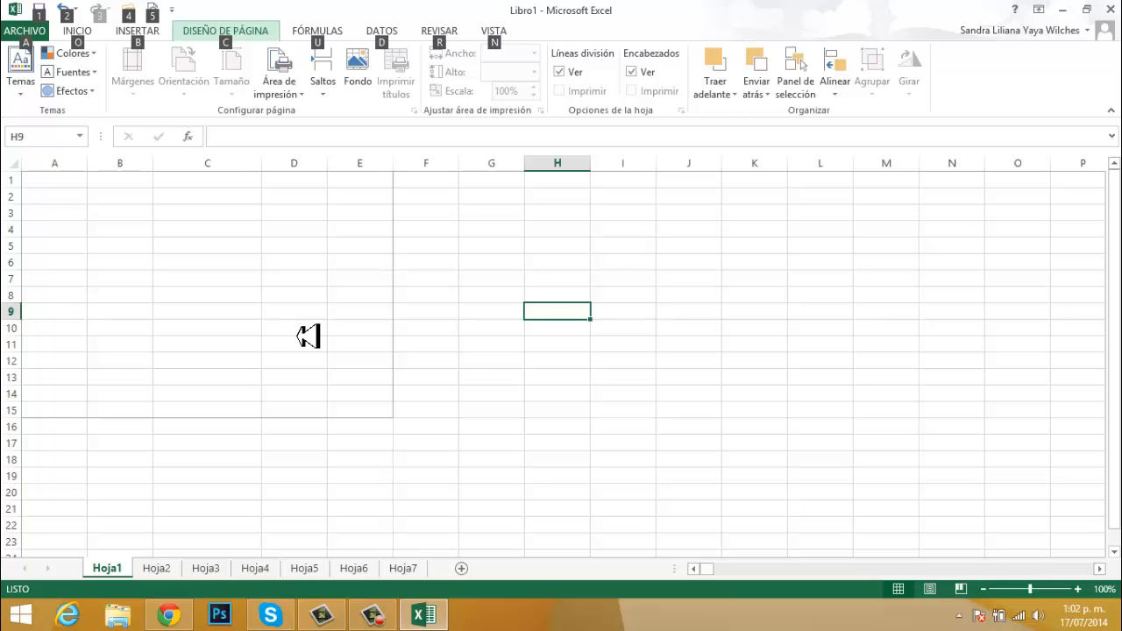
key(a)
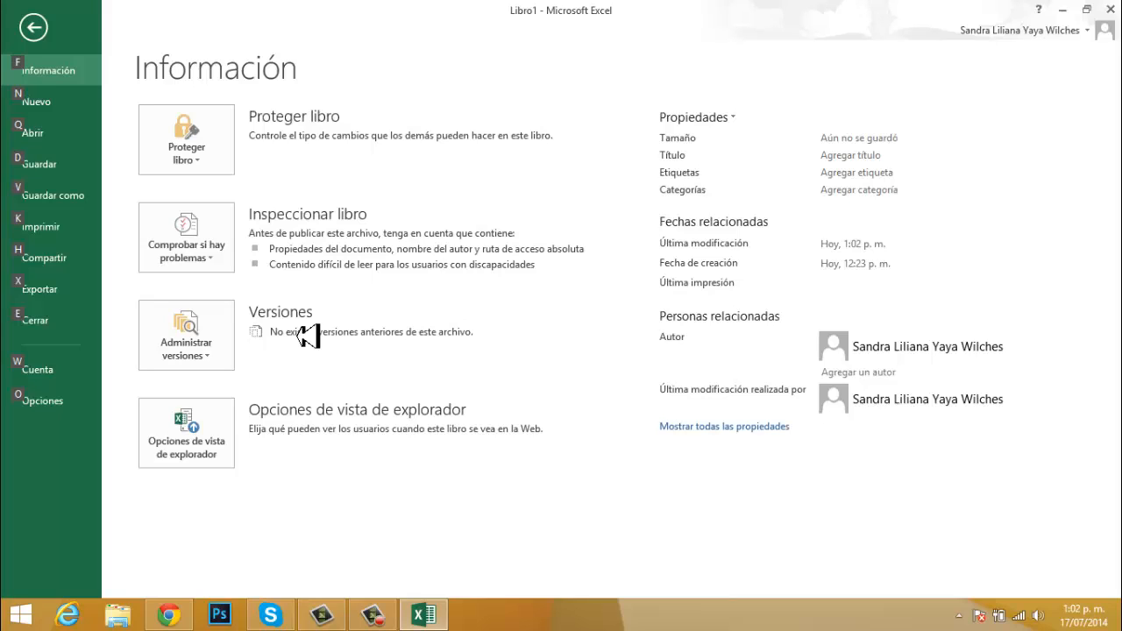
key(o)
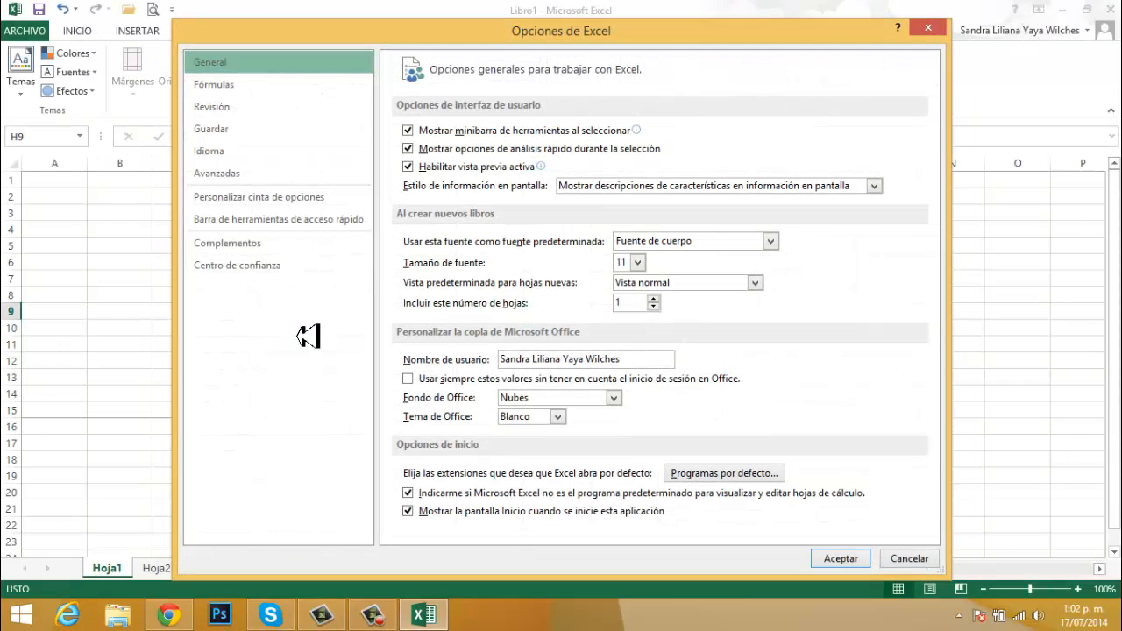
key(Escape)
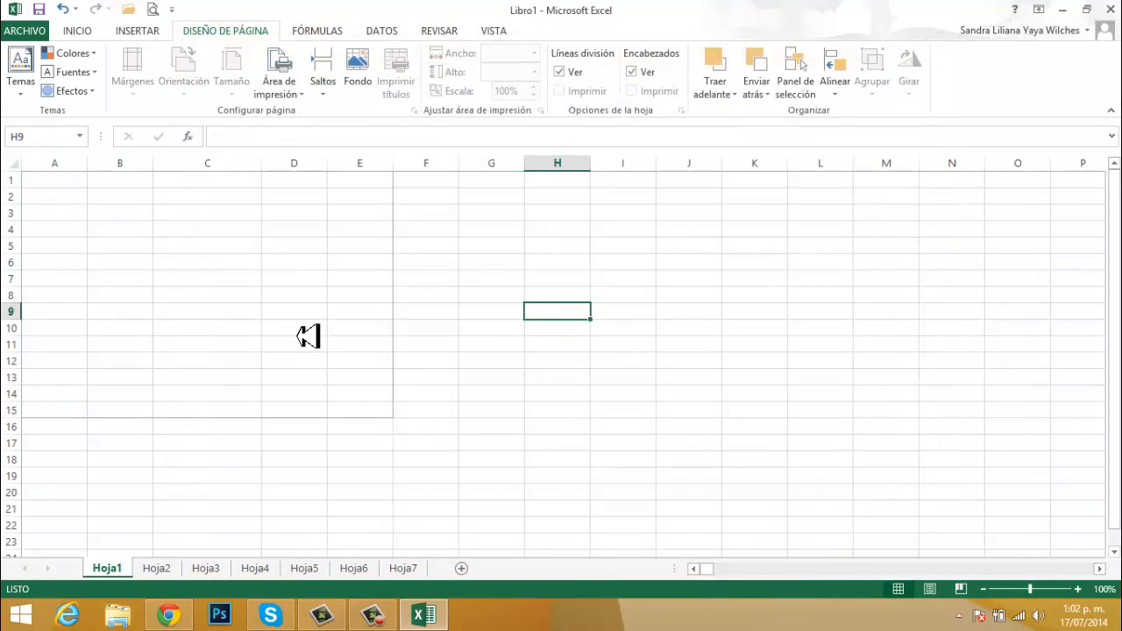
- Display the keyboard access key tips for the Home (Inicio) commands and dismiss them
key(alt)
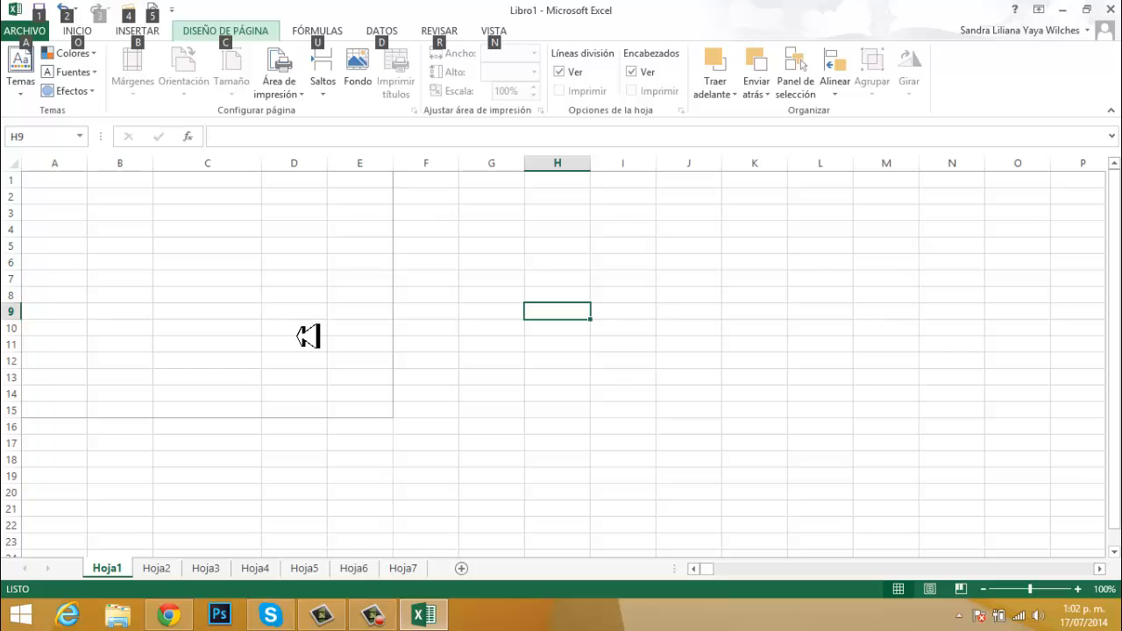
key(o)
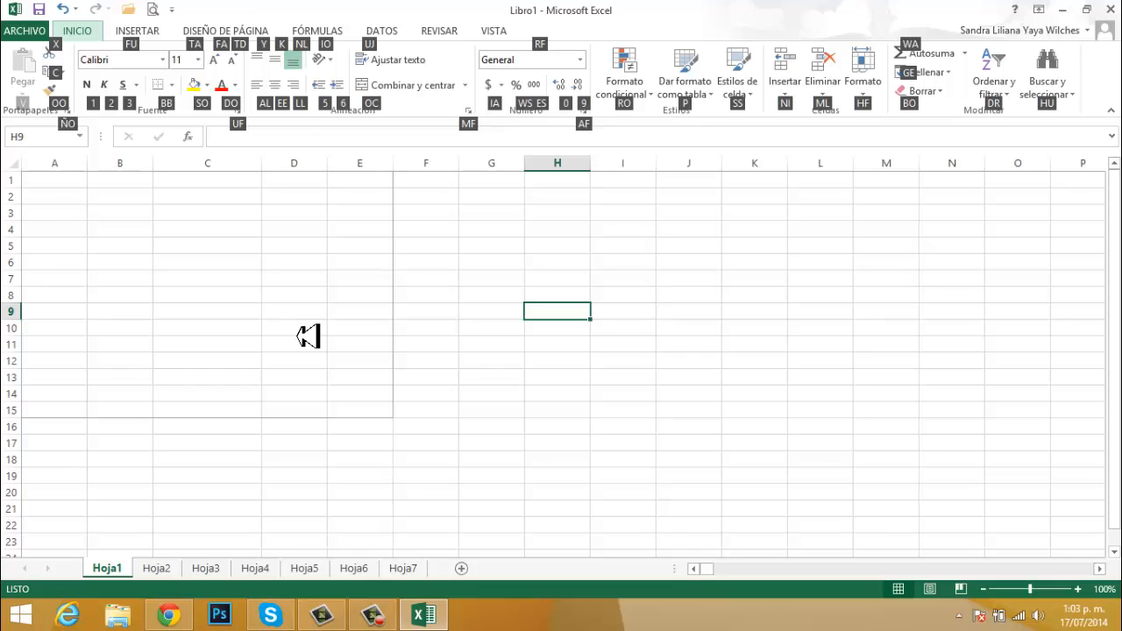
key(Escape)
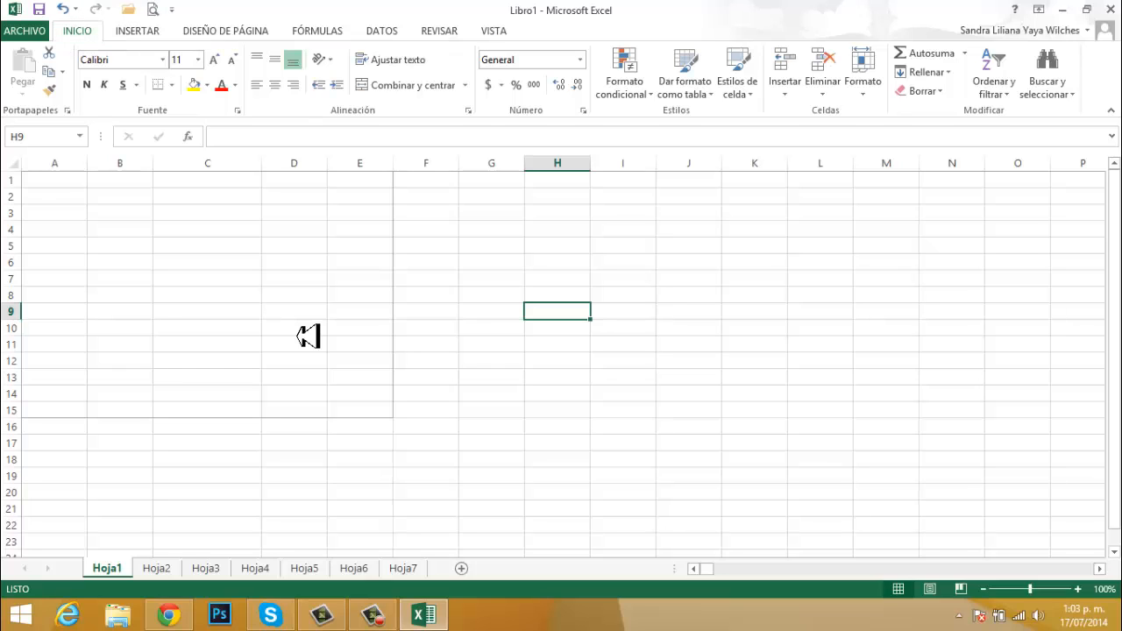
- Apply the "$ Español (Colombia)" accounting number format to cell H9 using keyboard access, after browsing the listed currency formats
key(alt)
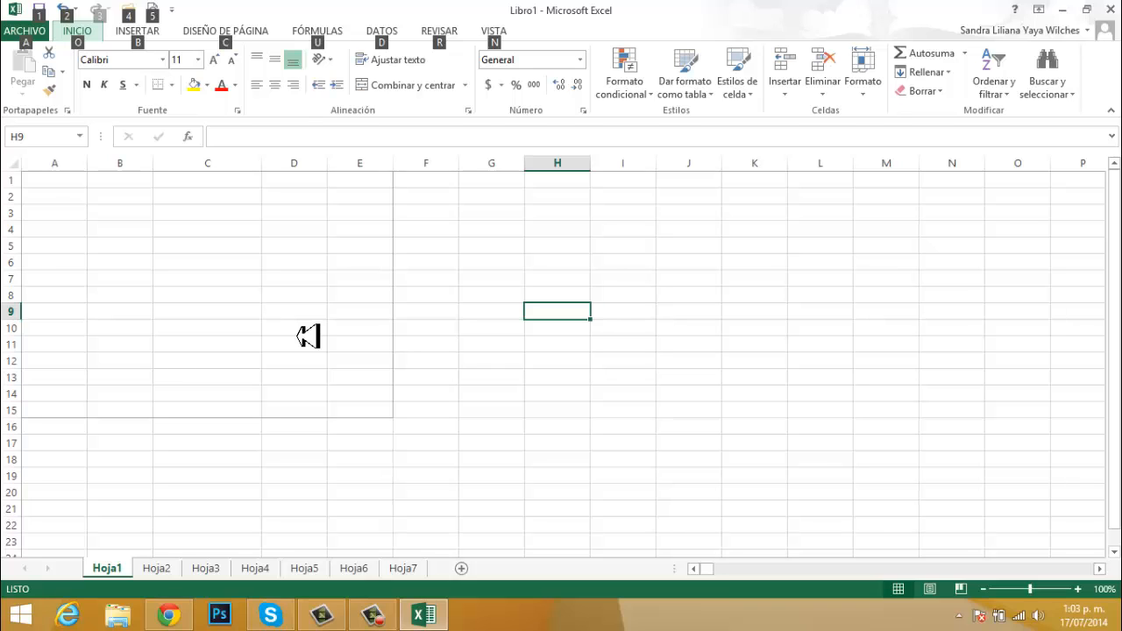
key(o)
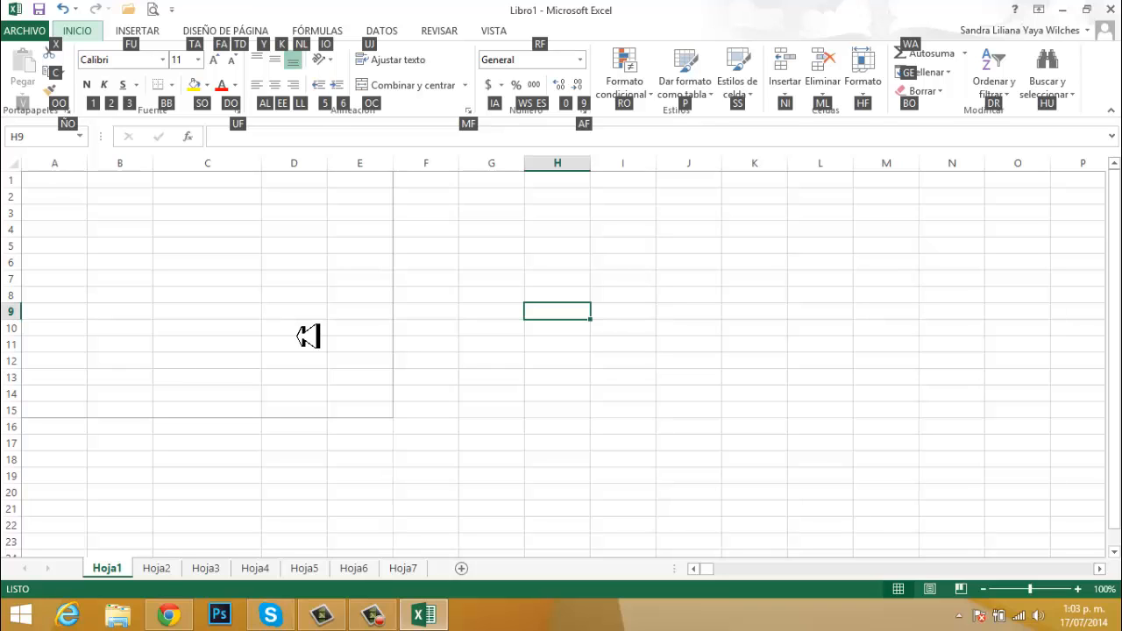
key(i)
key(a)
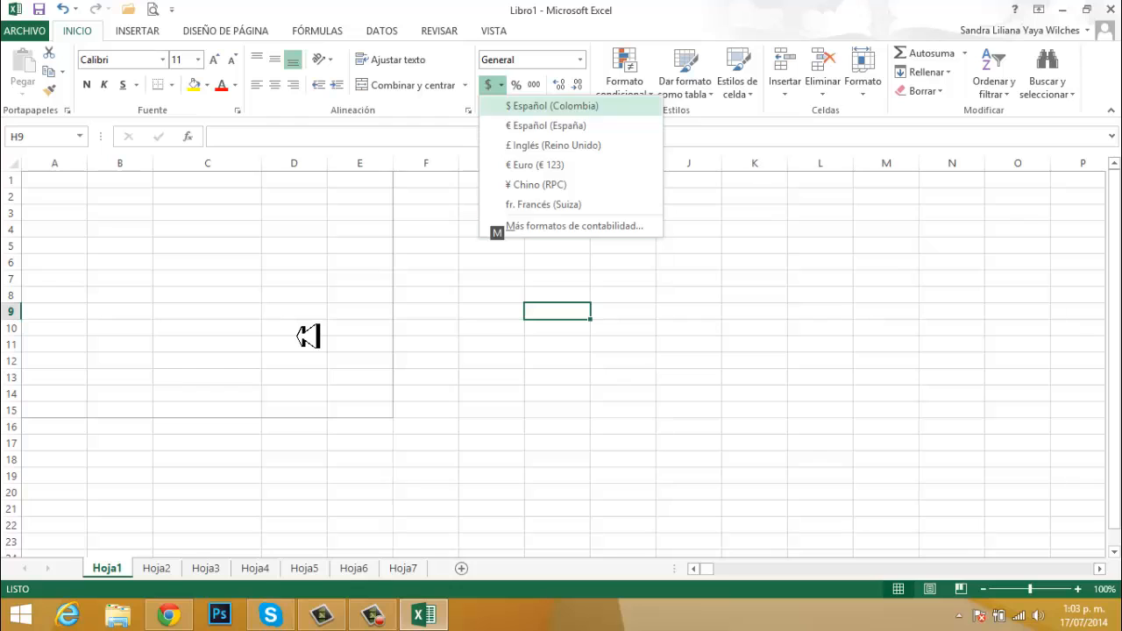
key(Down)
key(Down)
key(Down)
key(Down)
key(Down)
key(Down)
key(Up)
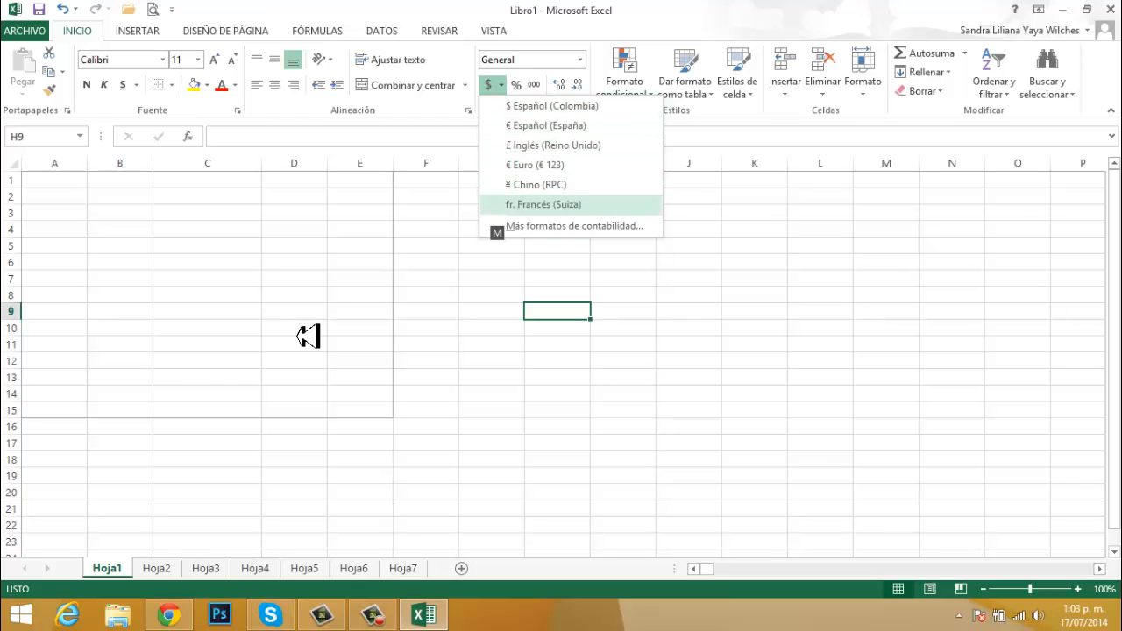
key(Up)
key(Up)
key(Up)
key(Up)
key(Up)
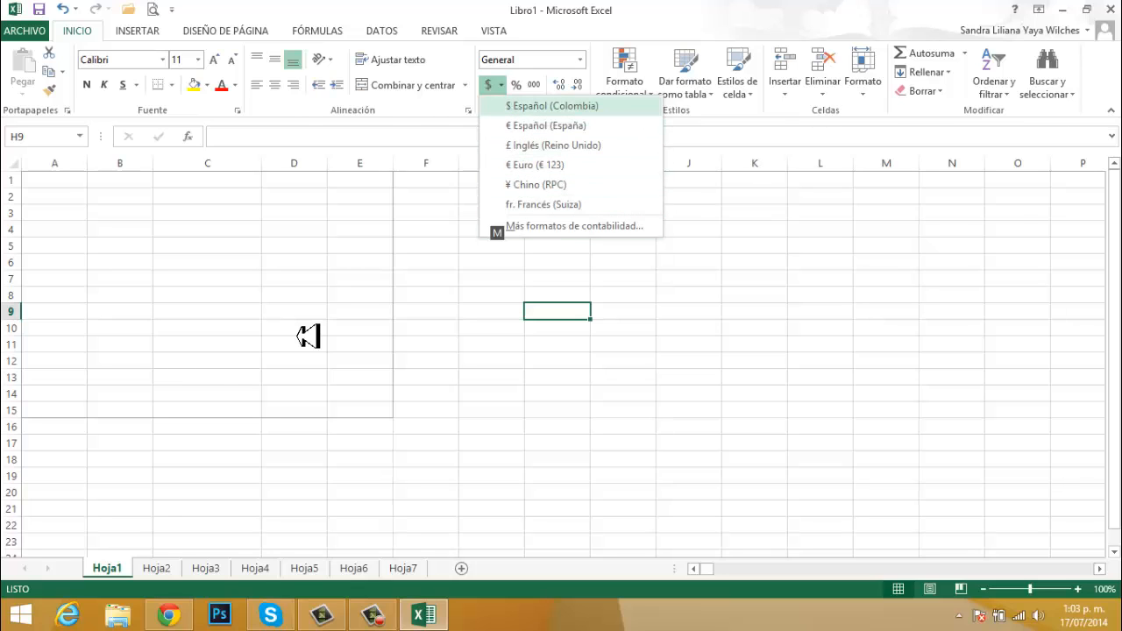
key(Return)
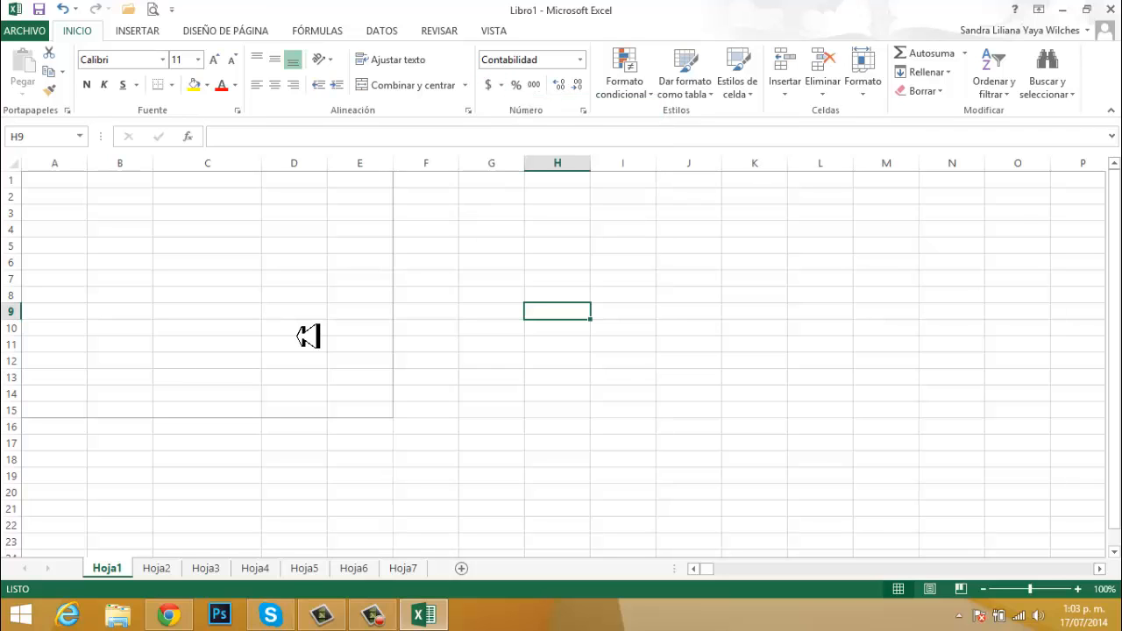
- Enter 12502 in cell H9 to test its number format, and clear the cell's contents
text(12502)
key(Return)
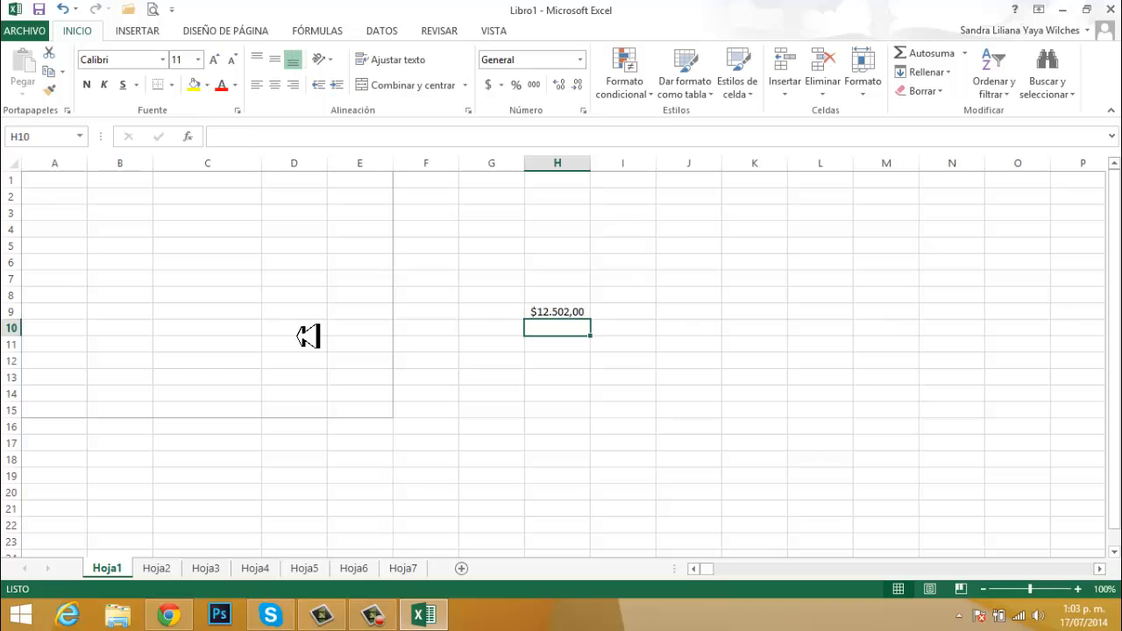
key(Up)
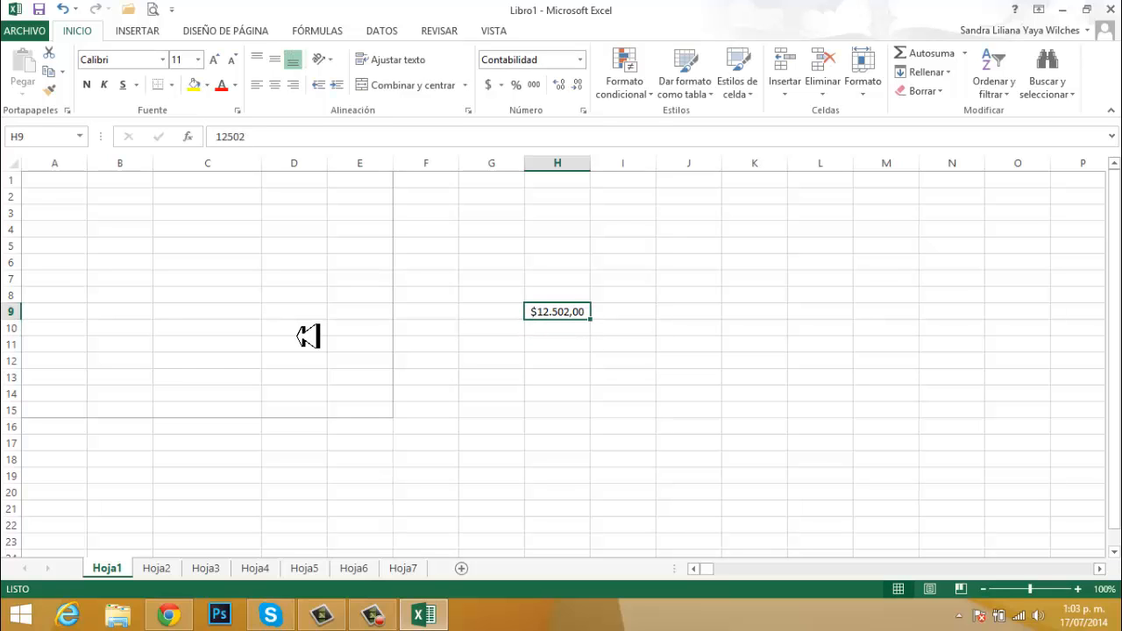
key(Delete)
key(alt)
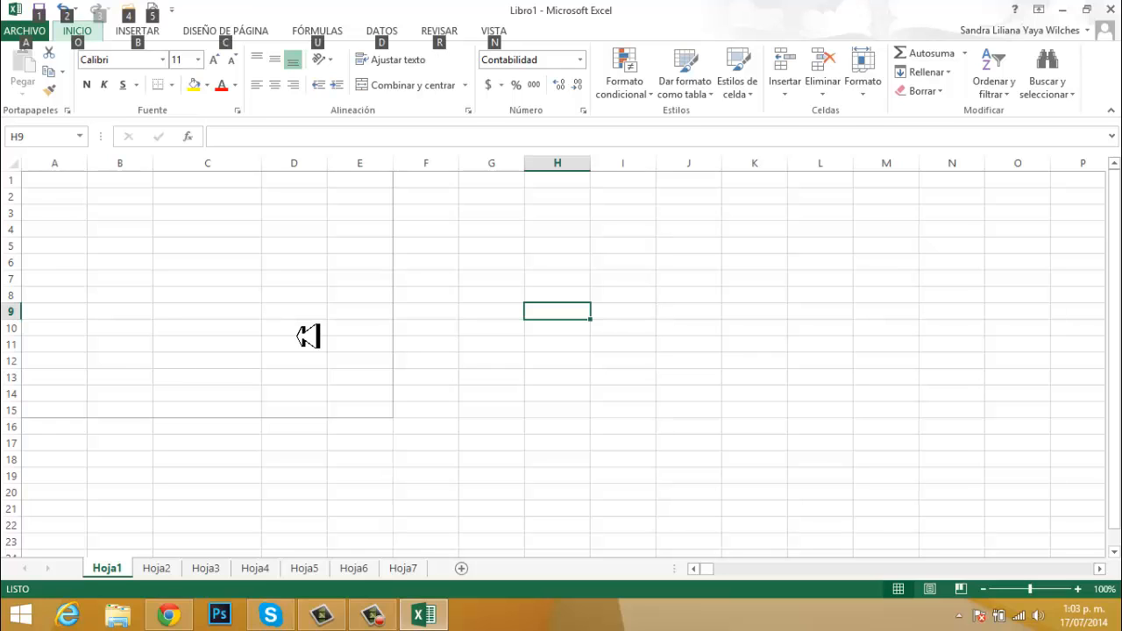
key(v)
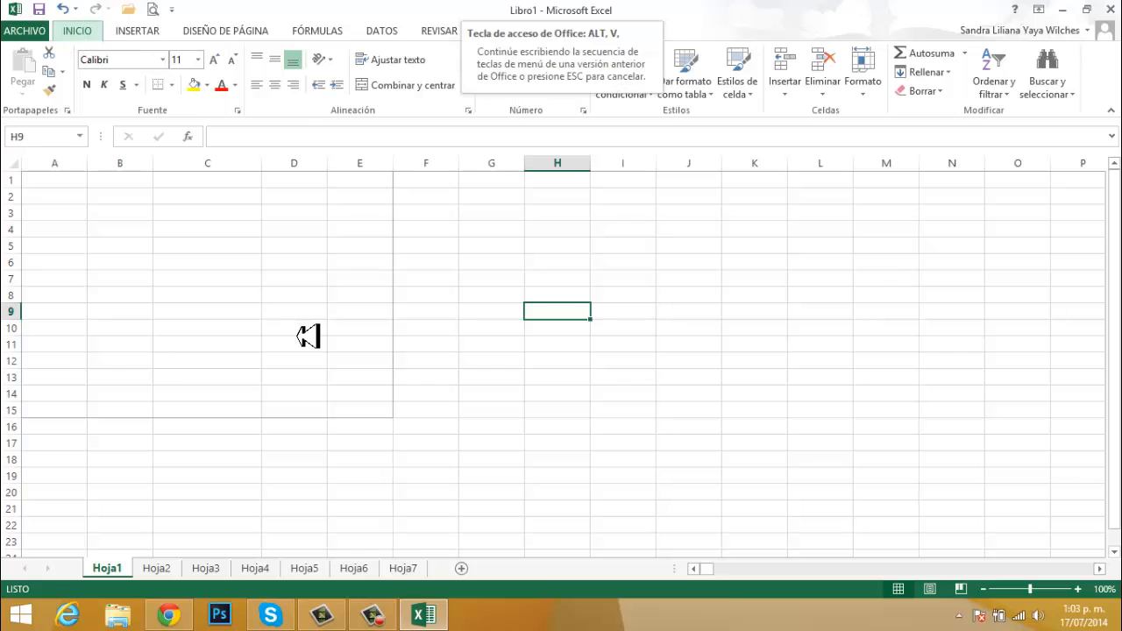
key(Escape)
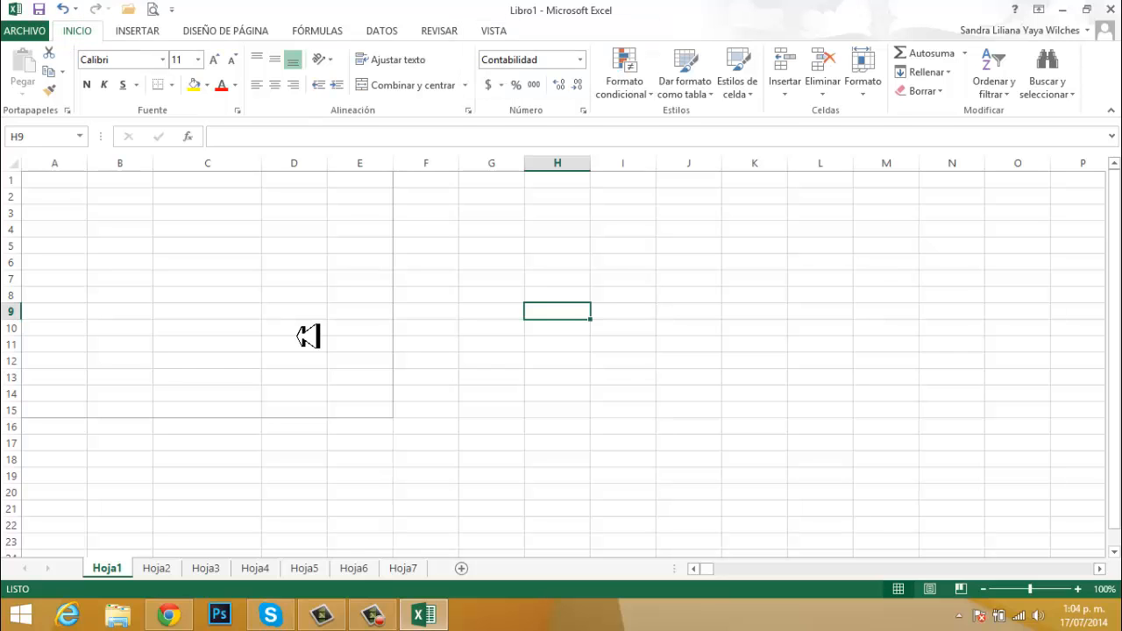
- Show the Insert (Insertar) commands and the Page Layout (Diseño de página) commands in turn using keyboard access
key(alt)
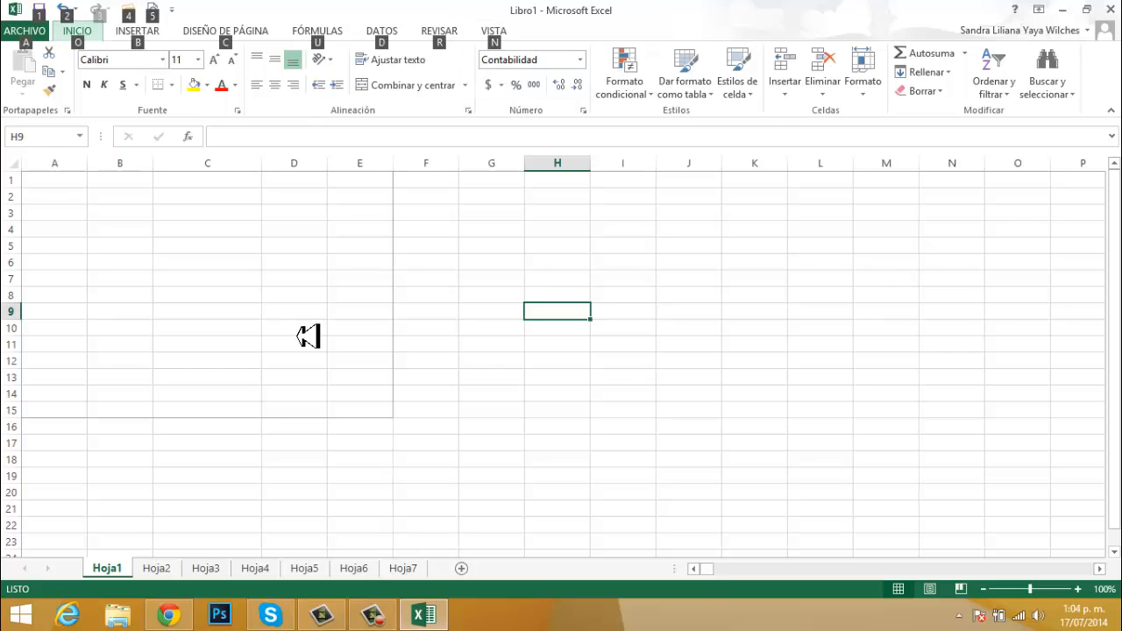
key(b)
key(alt)
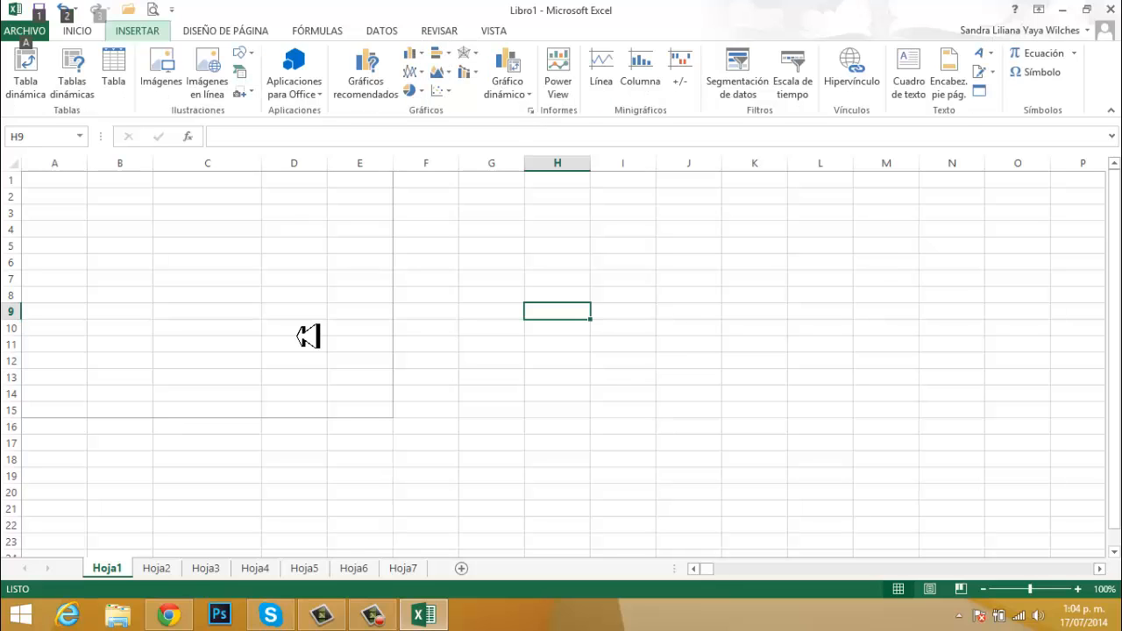
key(alt)
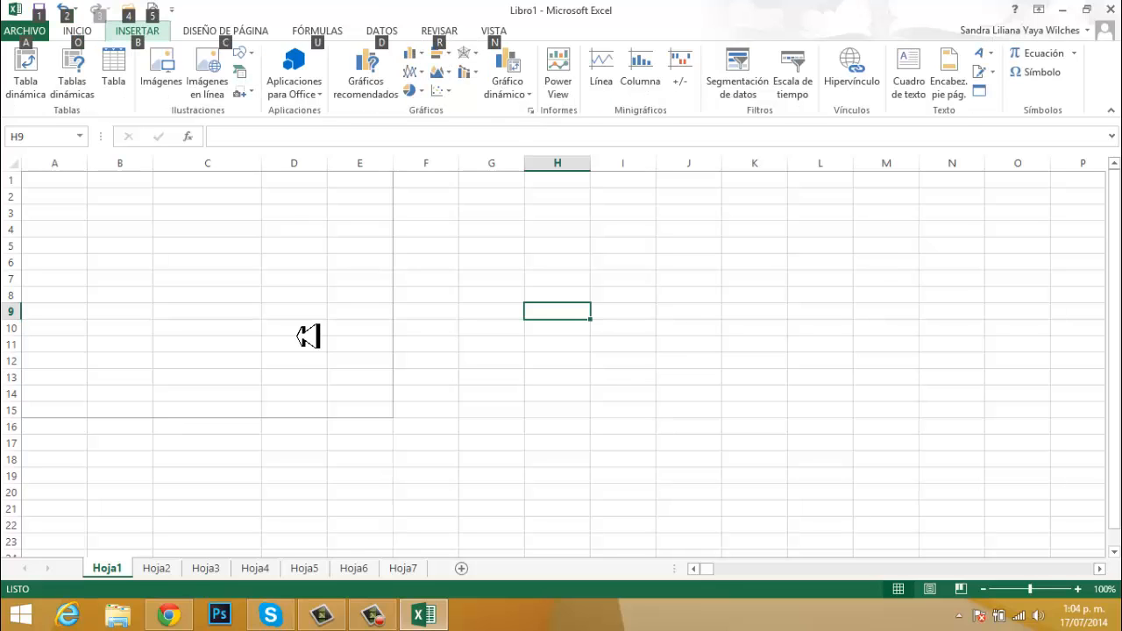
key(c)
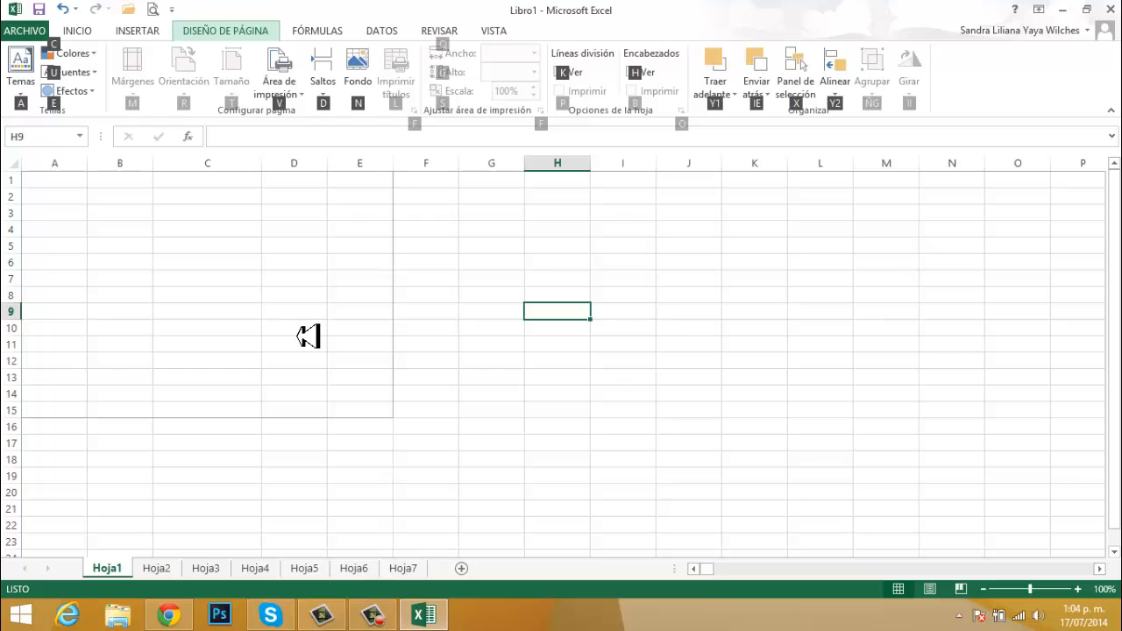
key(Escape)
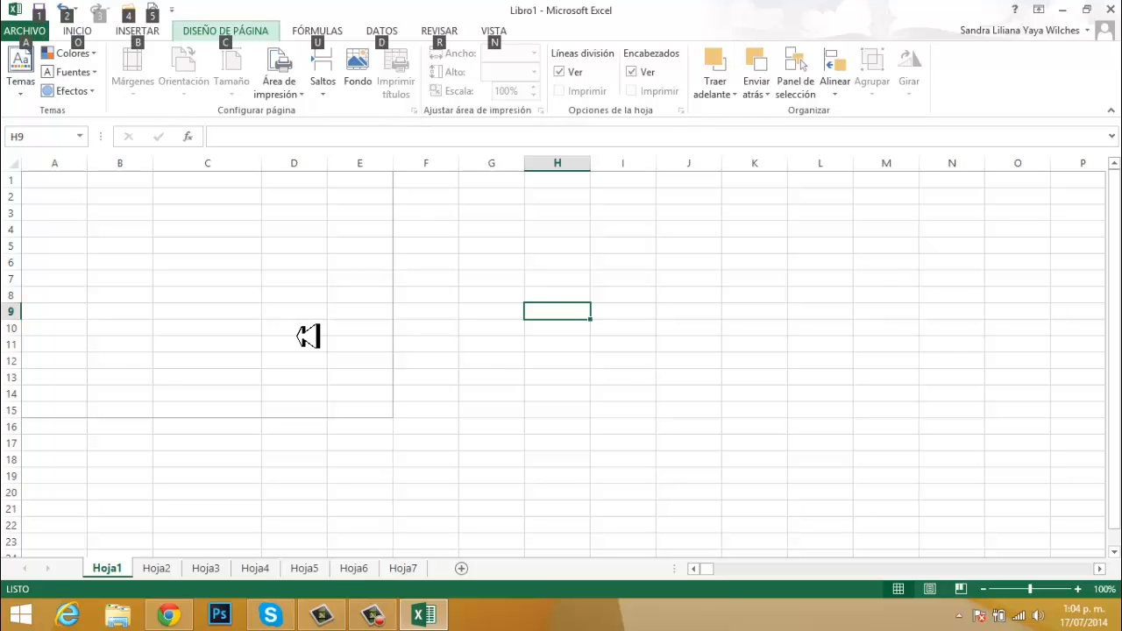
- Display the keyboard access key tips for the Formulas (Fórmulas) and Data (Datos) commands in turn, and dismiss them
key(u)
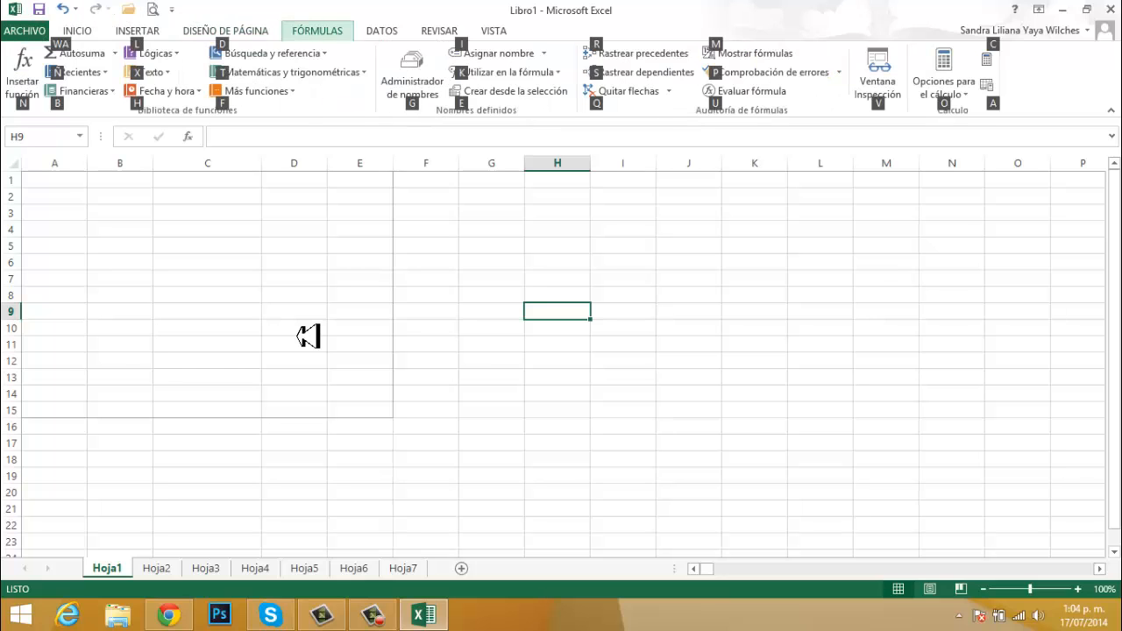
key(Escape)
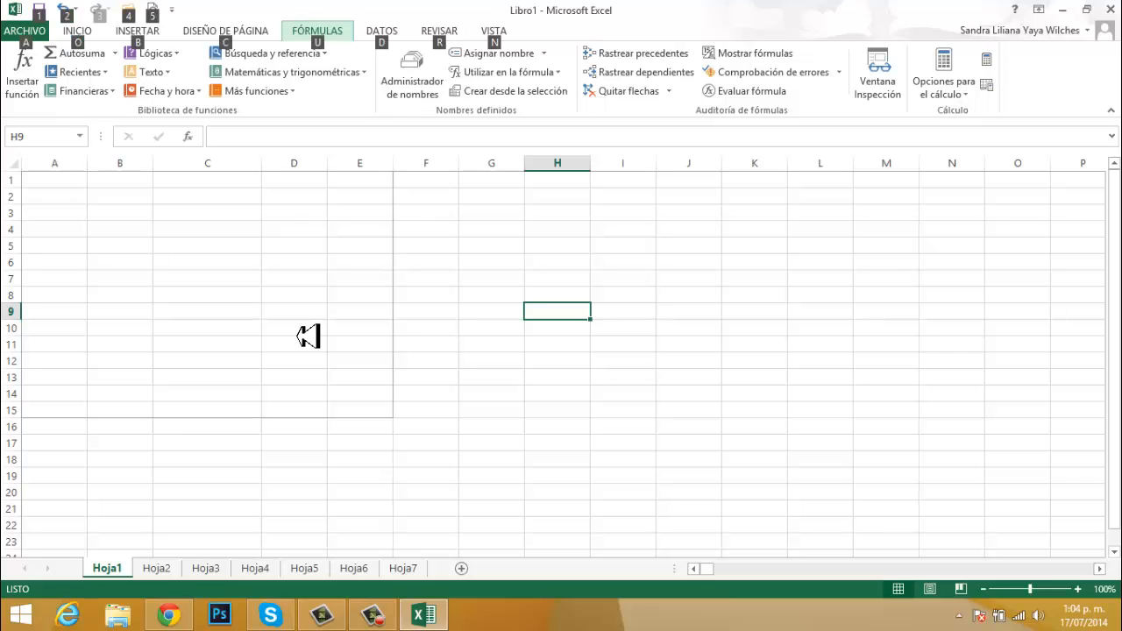
key(Escape)
key(alt)
key(d)
key(Escape)
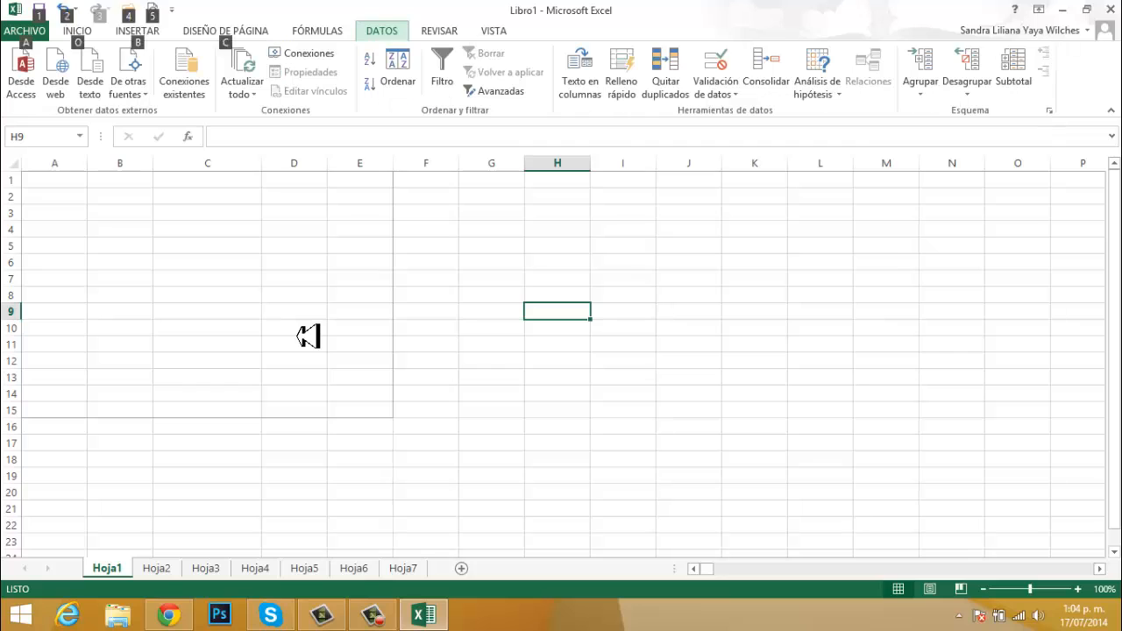
key(Escape)
- Display the keyboard access key tips for the Review (Revisar) and View (Vista) commands in turn, and dismiss them
key(alt)
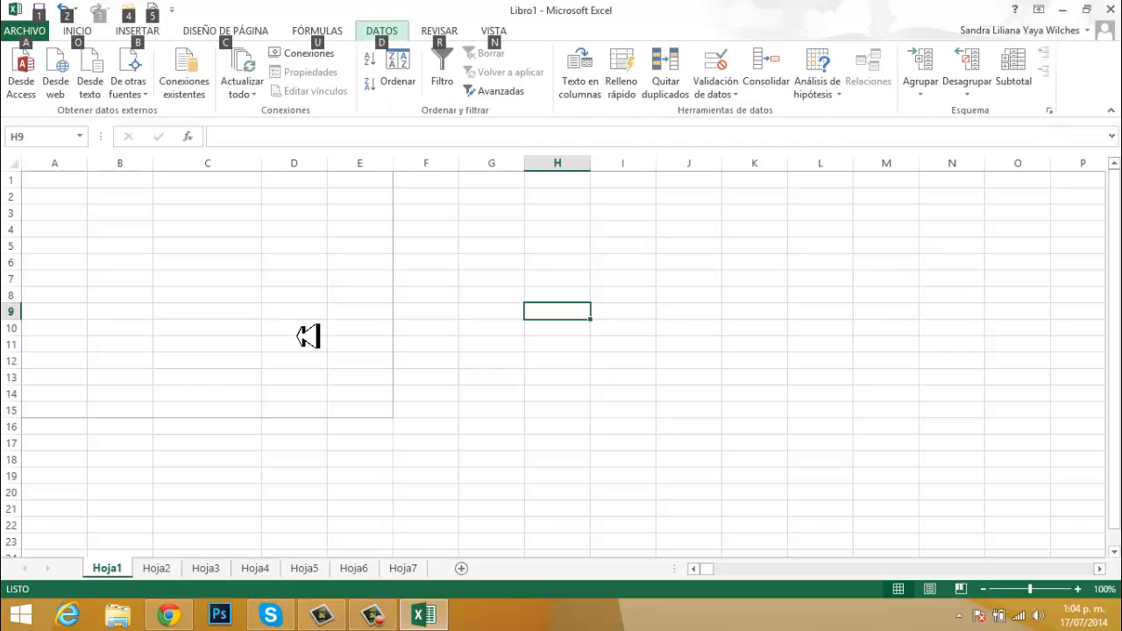
key(r)
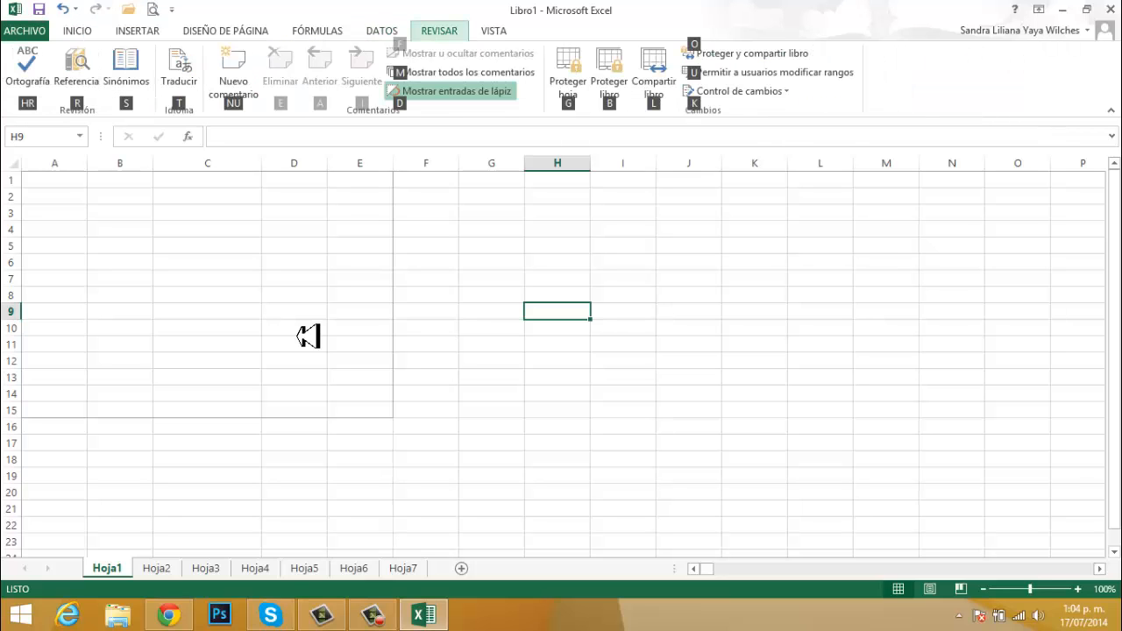
key(Escape)
key(Escape)
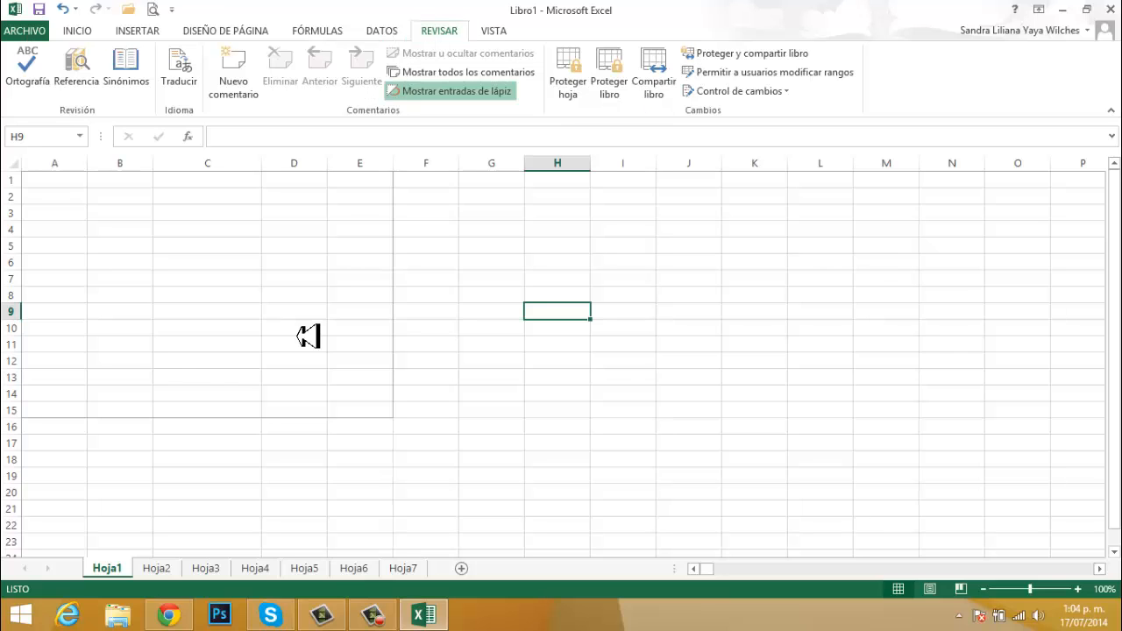
key(alt)
key(n)
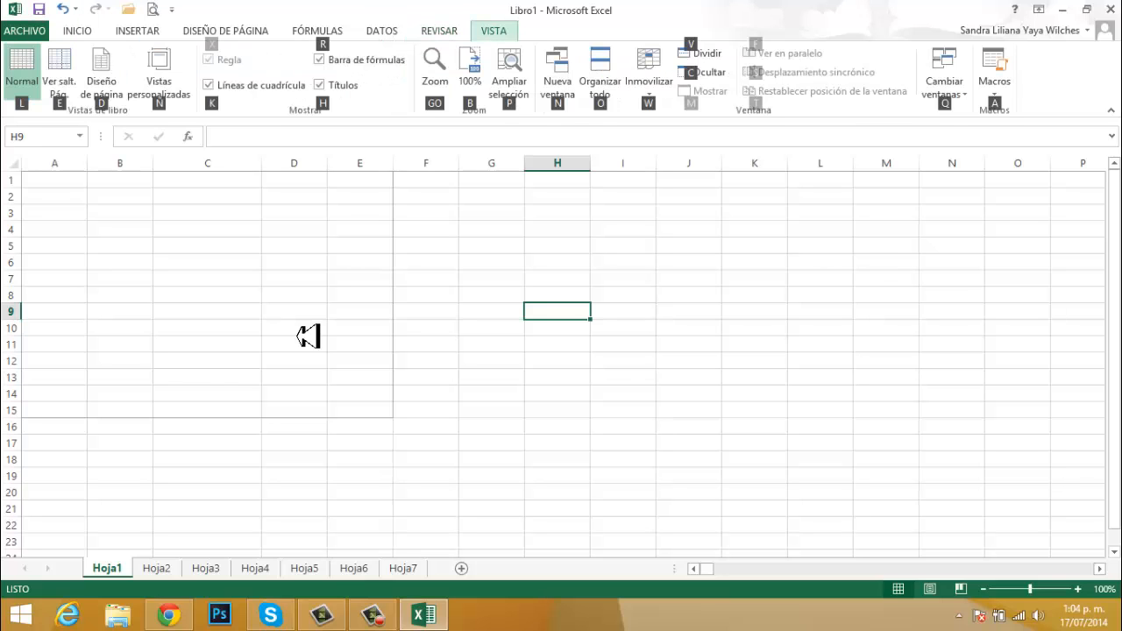
key(Escape)
key(Escape)
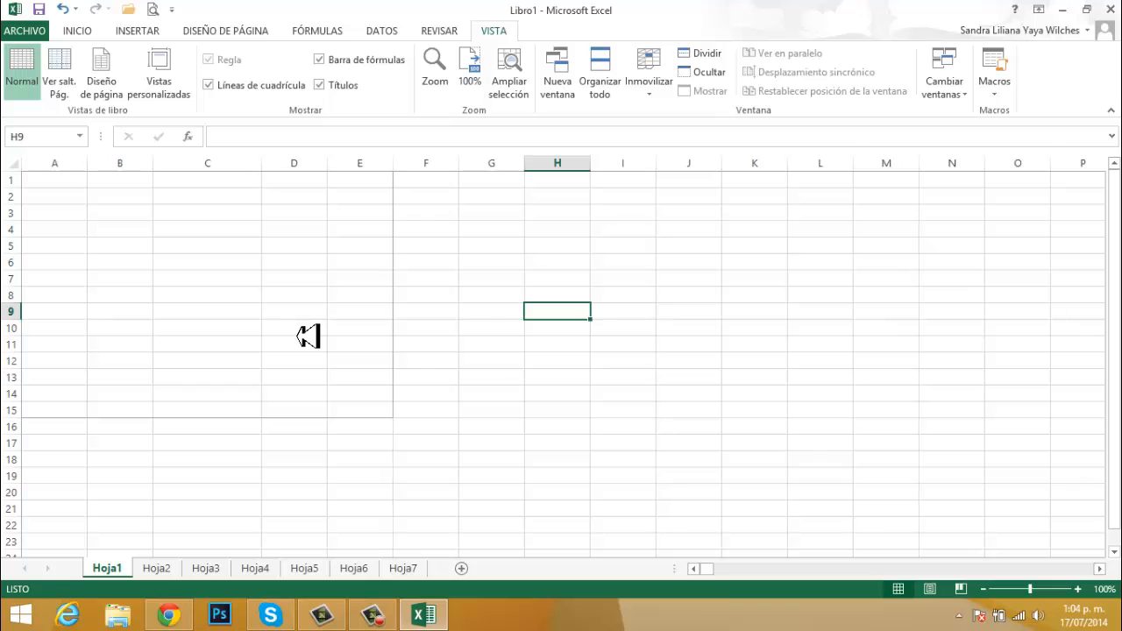